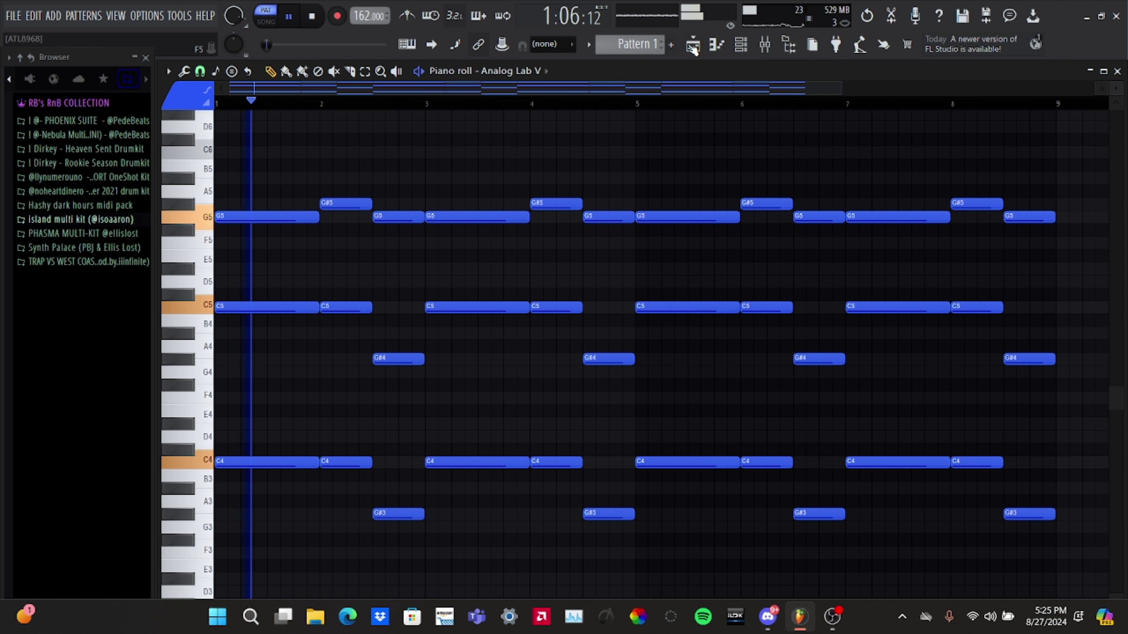
- Place Pattern 1 at bar 1 of Track 1 in the playlist with playback in song mode, and open the channel rack
{"action": "left_click", "coordinate": [693, 46]}
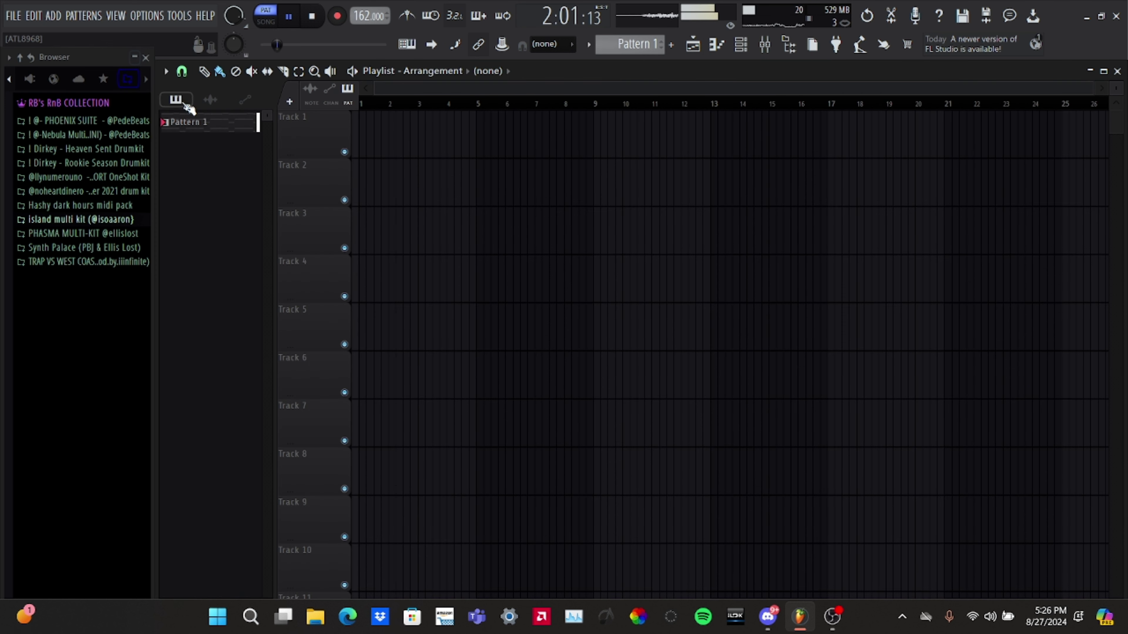
{"action": "left_click", "coordinate": [385, 147]}
{"action": "left_click_drag", "start_coordinate": [428, 144], "coordinate": [399, 142]}
{"action": "left_click", "coordinate": [269, 23]}
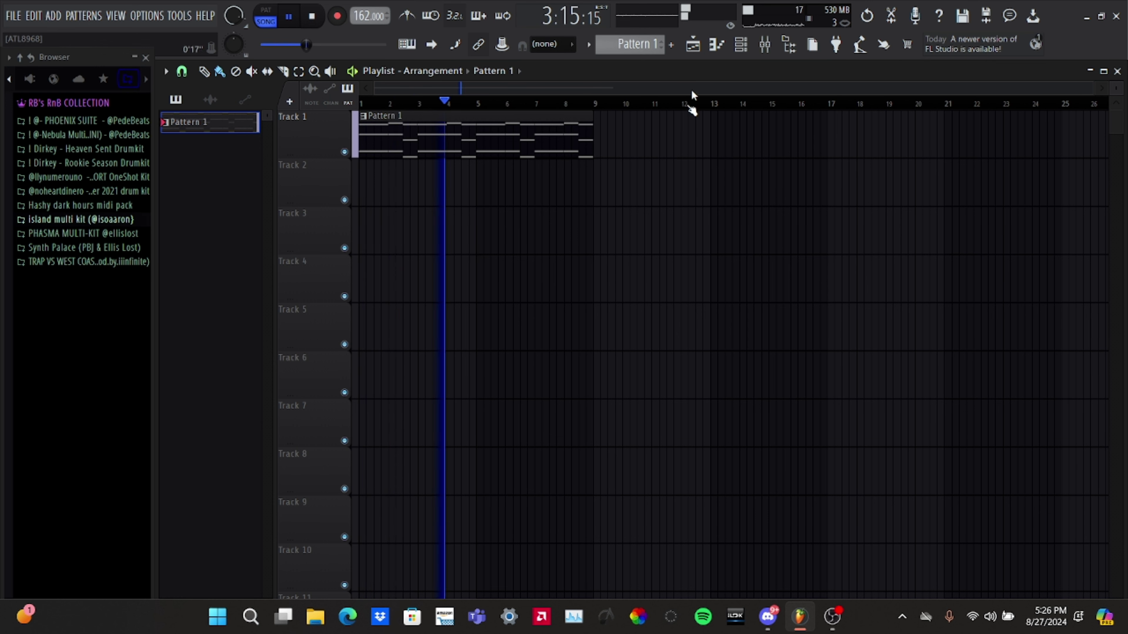
{"action": "left_click", "coordinate": [741, 44]}
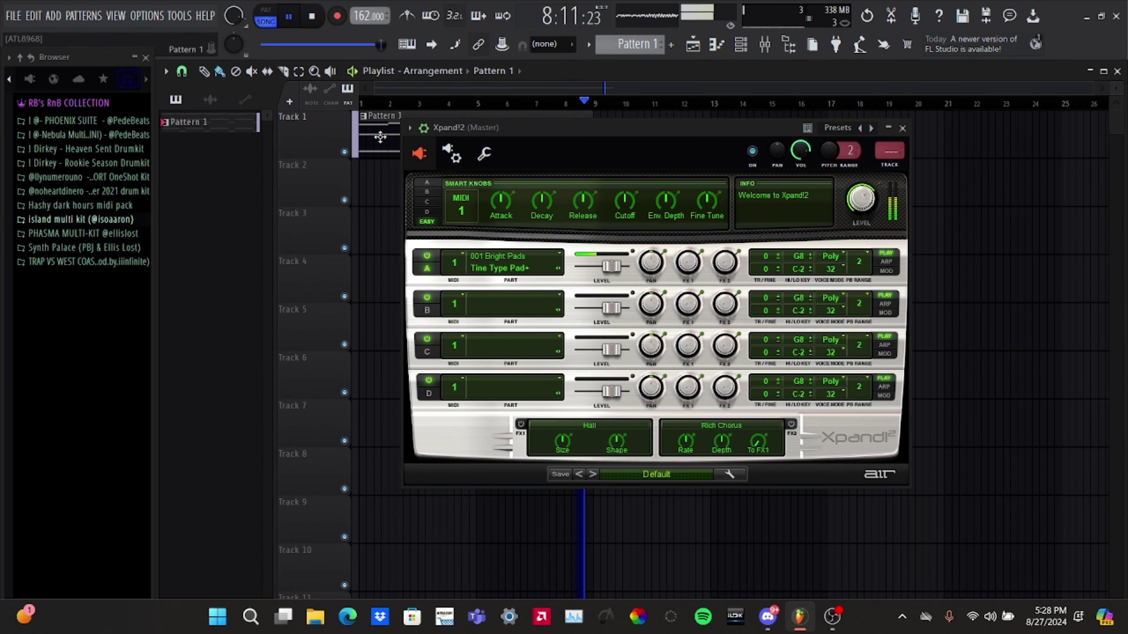
- In Pattern 1's piano roll, delete the G5, G#4 and G#3 notes ending bar 2 and extend G#5, C5 and C4 to the bar's end
{"action": "key", "text": "F7"}
{"action": "key", "text": "Escape"}
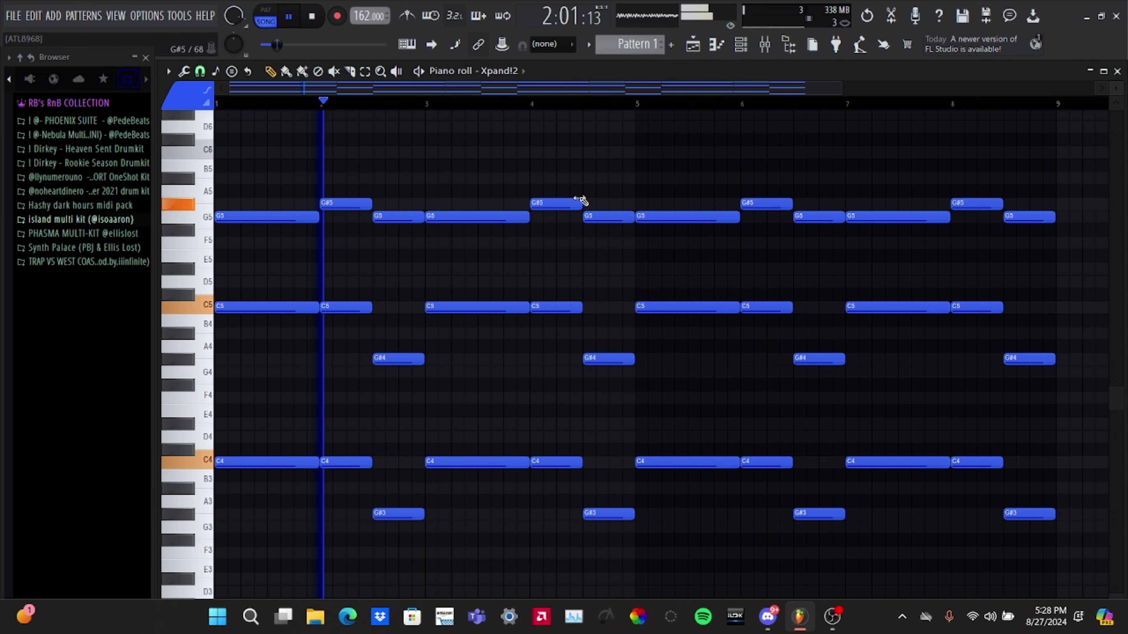
{"action": "key", "text": "space"}
{"action": "key", "text": "space"}
{"action": "left_click_drag", "start_coordinate": [351, 191], "coordinate": [352, 275]}
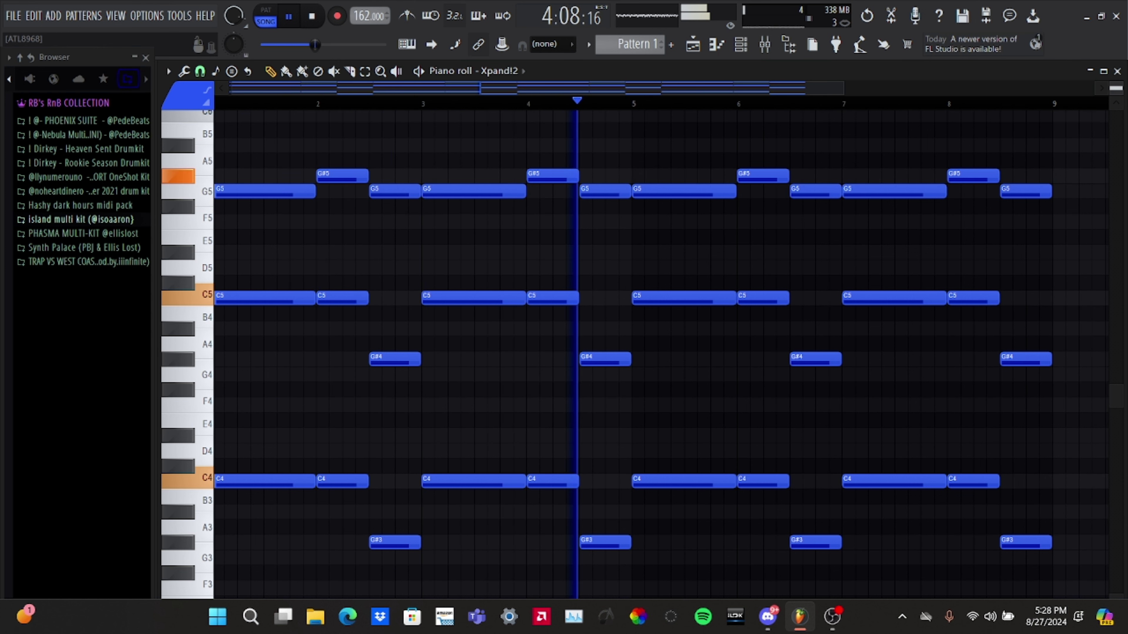
{"action": "left_click_drag", "start_coordinate": [1116, 88], "coordinate": [1116, 96]}
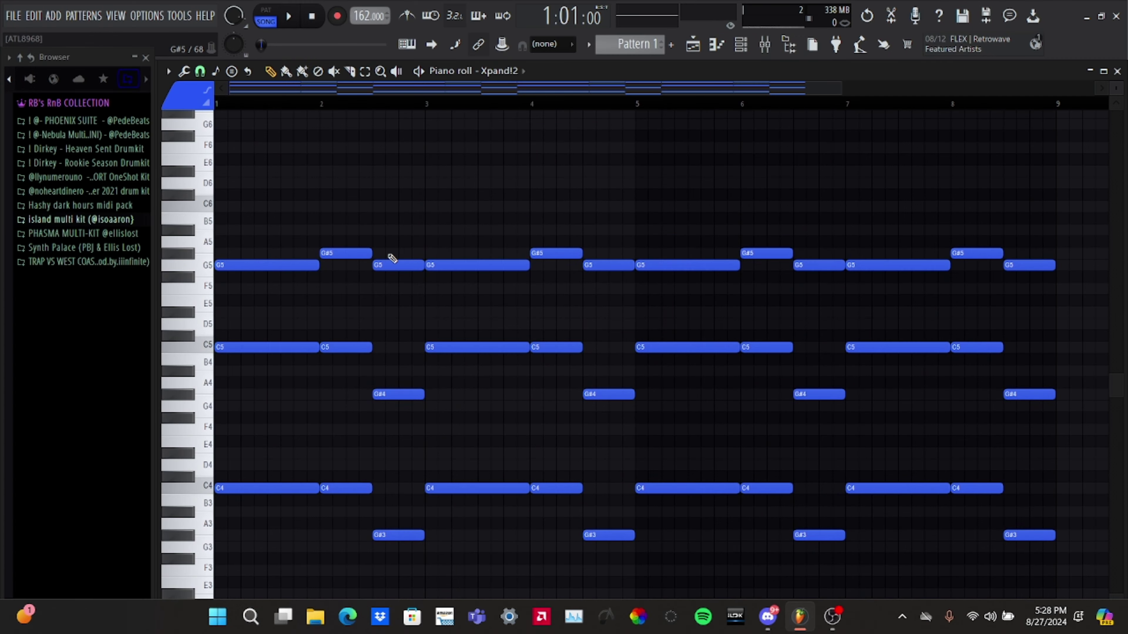
{"action": "key", "text": "space"}
{"action": "right_click", "coordinate": [400, 265]}
{"action": "right_click", "coordinate": [398, 394]}
{"action": "right_click", "coordinate": [398, 535]}
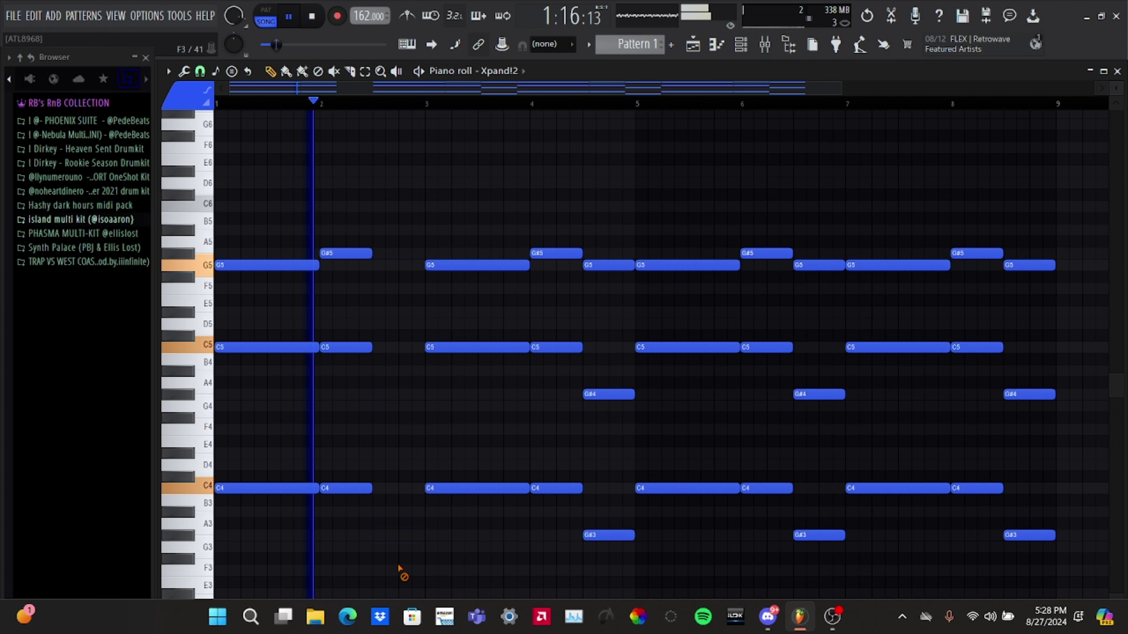
{"action": "left_click_drag", "start_coordinate": [371, 201], "coordinate": [421, 497]}
{"action": "left_click", "coordinate": [477, 444], "text": "ctrl"}
- Delete all Pattern 1 notes in bars 5 to 8 and select the remaining notes
{"action": "left_click_drag", "start_coordinate": [1075, 226], "coordinate": [692, 553]}
{"action": "key", "text": "Delete"}
{"action": "scroll", "coordinate": [707, 422], "scroll_direction": "up", "scroll_amount": 4}
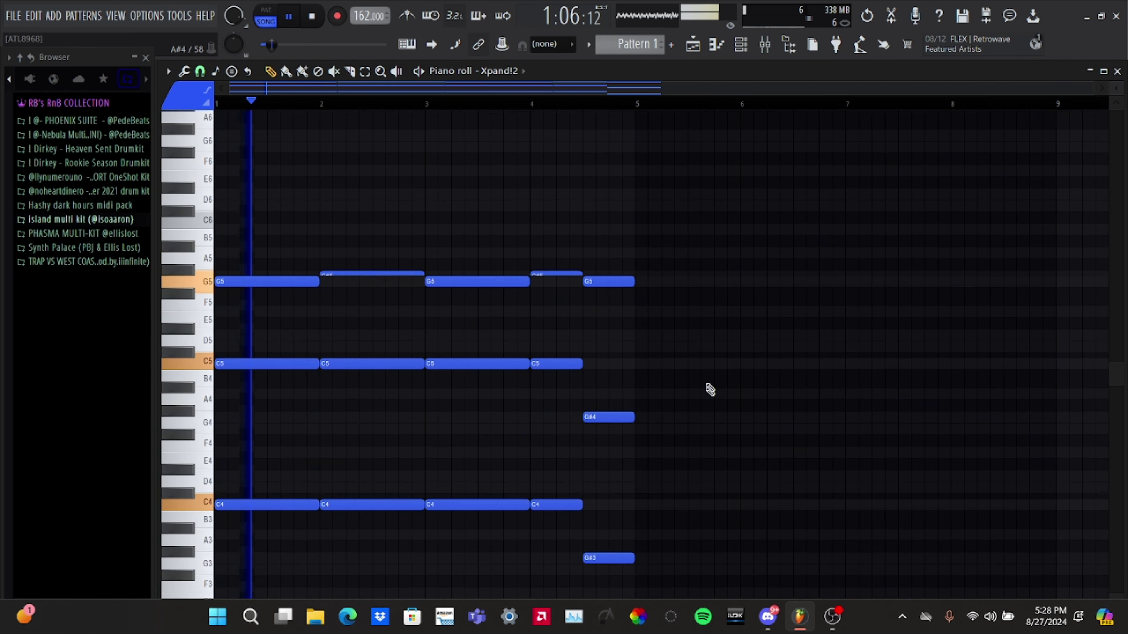
{"action": "key", "text": "space"}
{"action": "key", "text": "ctrl+a"}
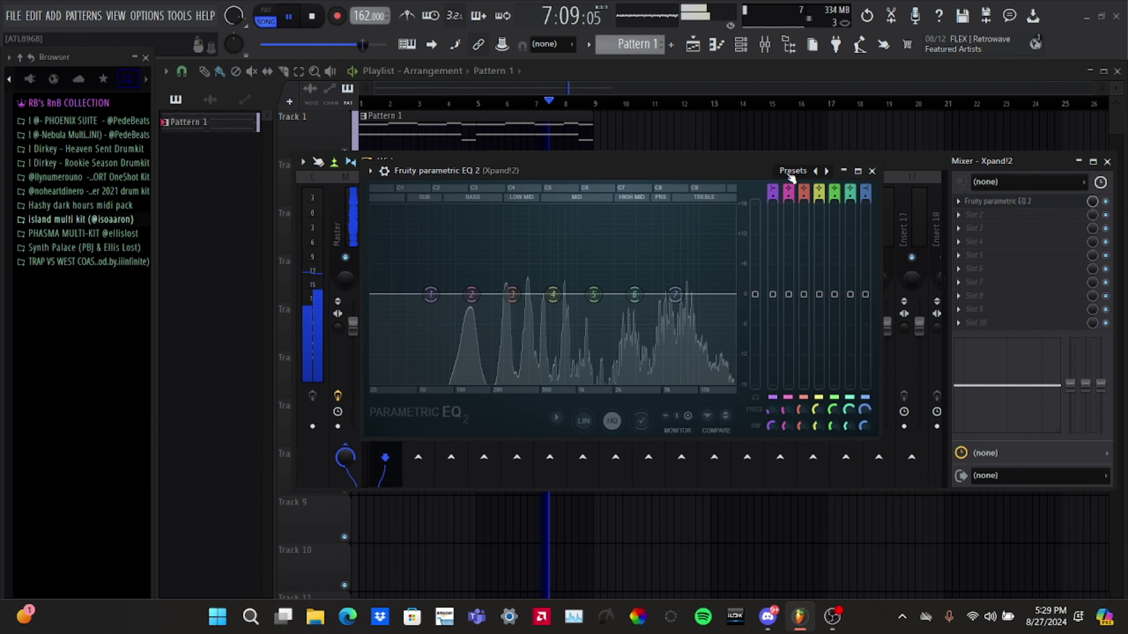
- Load the 20Hz + 18kHz cut preset in Xpand!2's EQ, then move its high-pass to about 200 Hz and low-pass to about 6 kHz
{"action": "left_click", "coordinate": [791, 171]}
{"action": "left_click", "coordinate": [808, 195]}
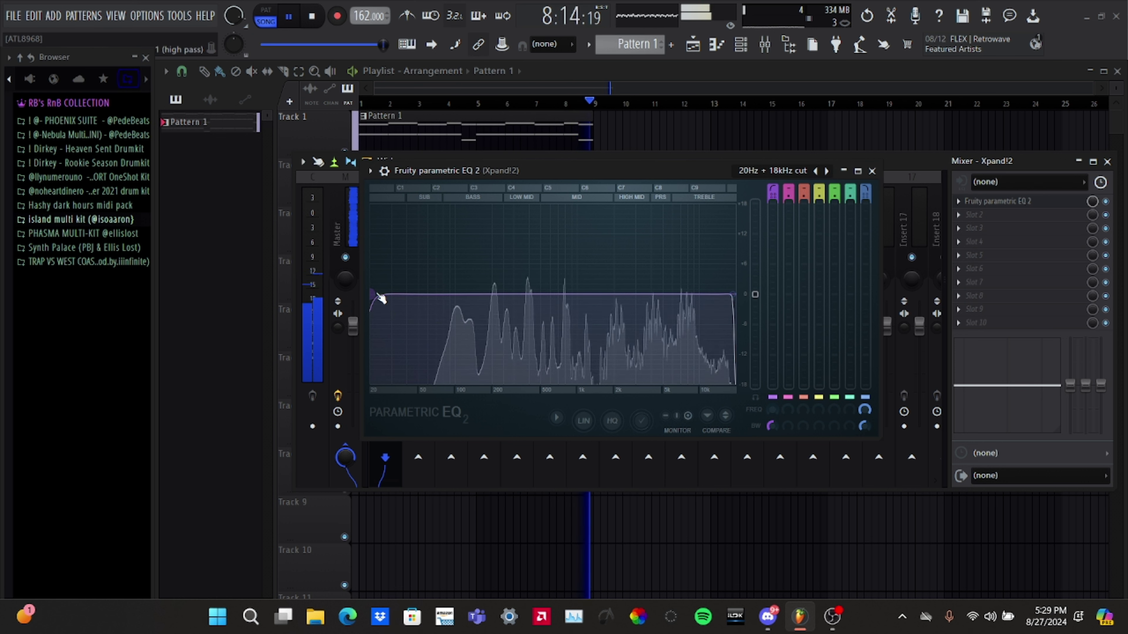
{"action": "left_click_drag", "start_coordinate": [378, 295], "coordinate": [481, 294]}
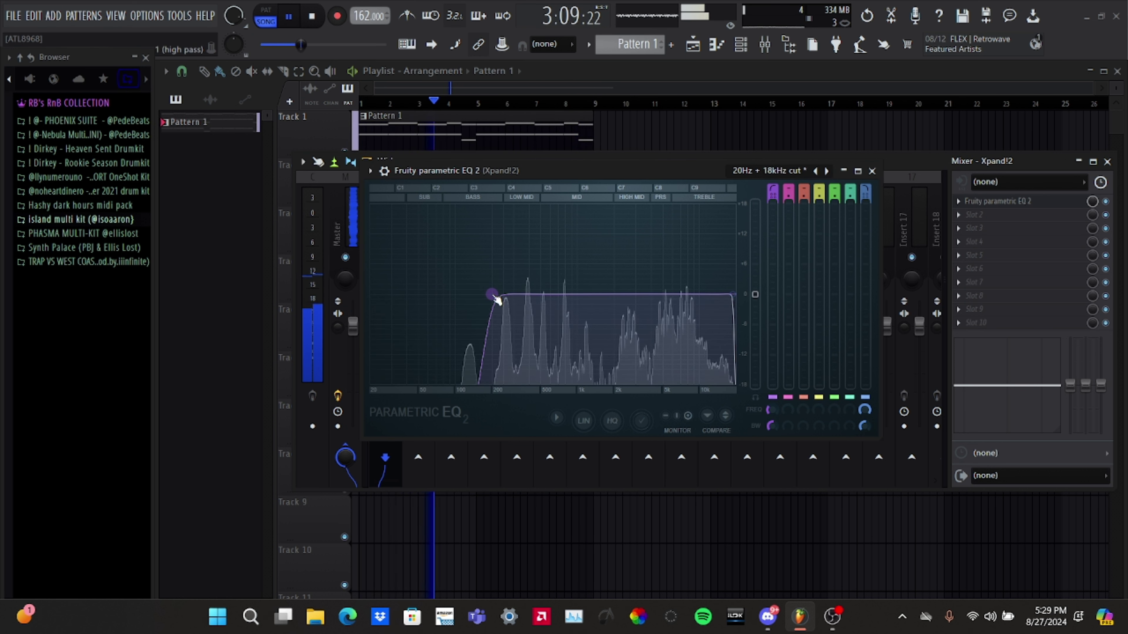
{"action": "left_click_drag", "start_coordinate": [733, 295], "coordinate": [689, 294]}
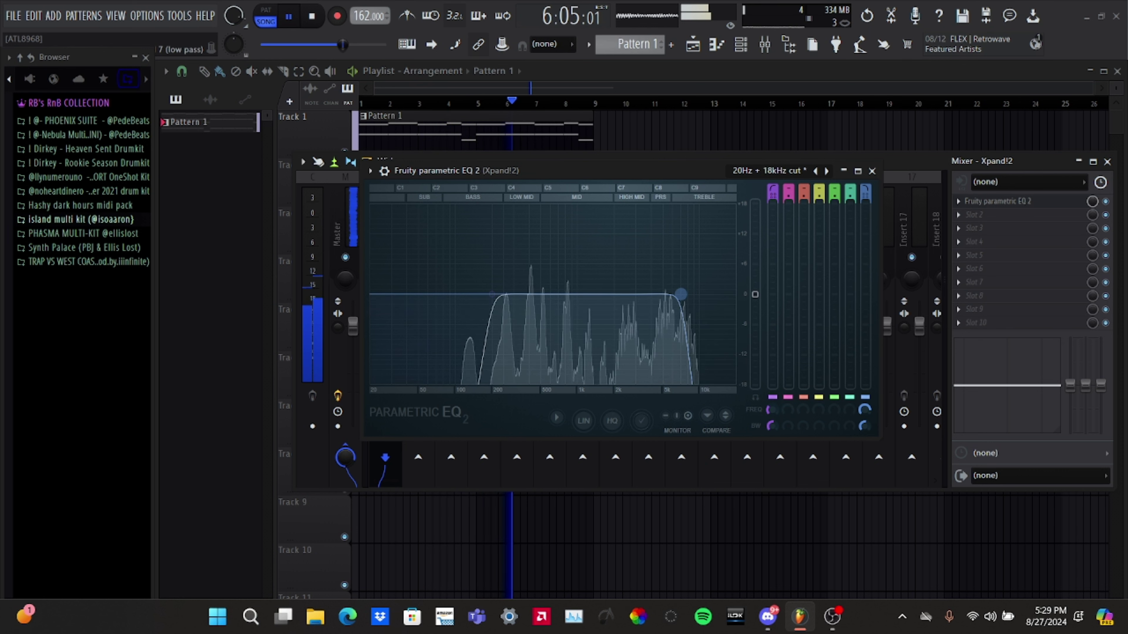
{"action": "left_click", "coordinate": [872, 171]}
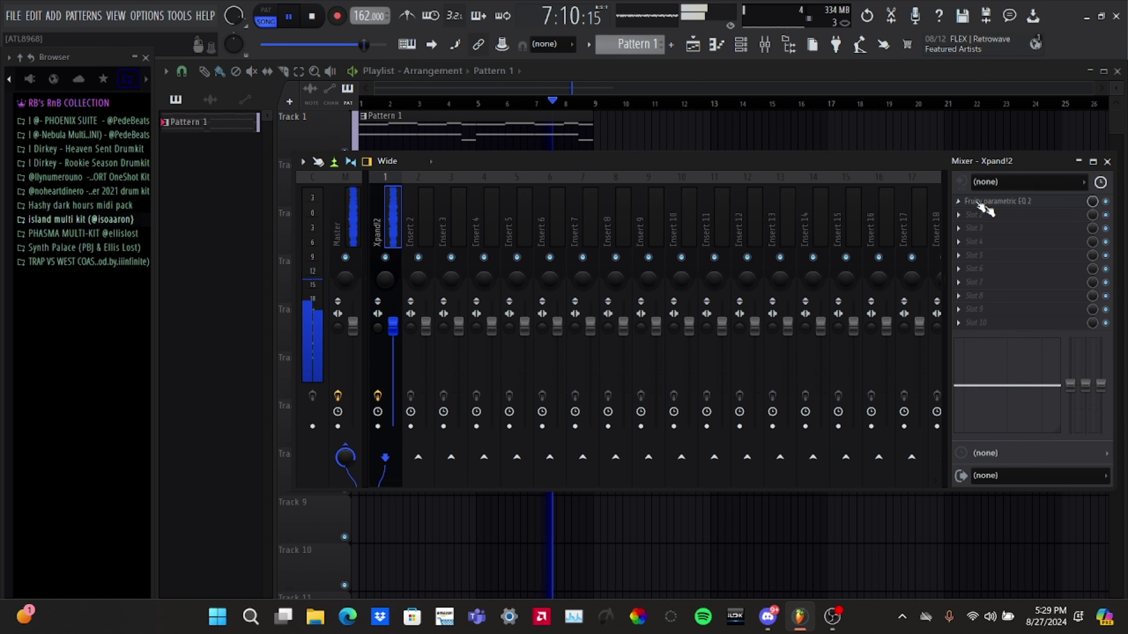
- Add Fruity Stereo Shaper to the second effect slot of the Xpand!2 mixer track and load one of its presets
{"action": "left_click", "coordinate": [996, 220]}
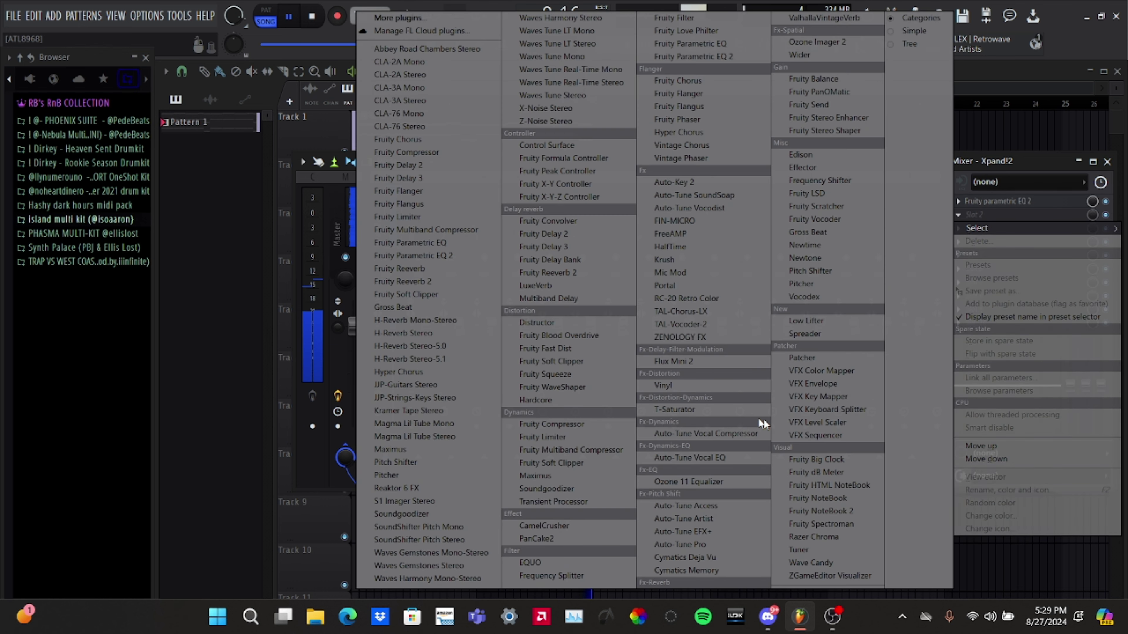
{"action": "left_click", "coordinate": [833, 133]}
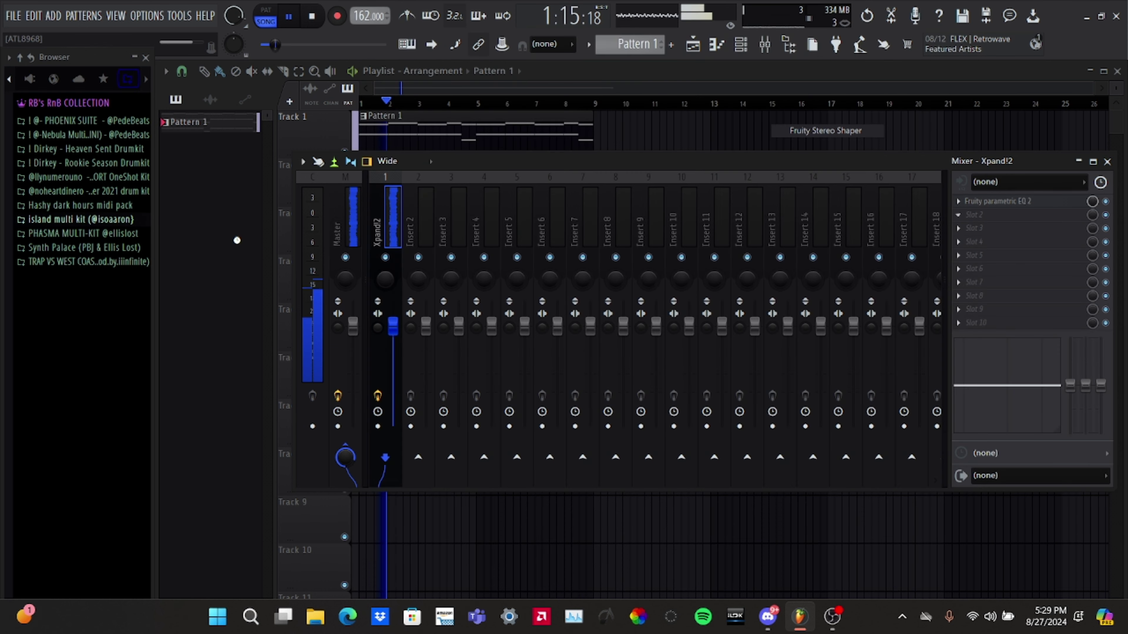
{"action": "left_click", "coordinate": [107, 157]}
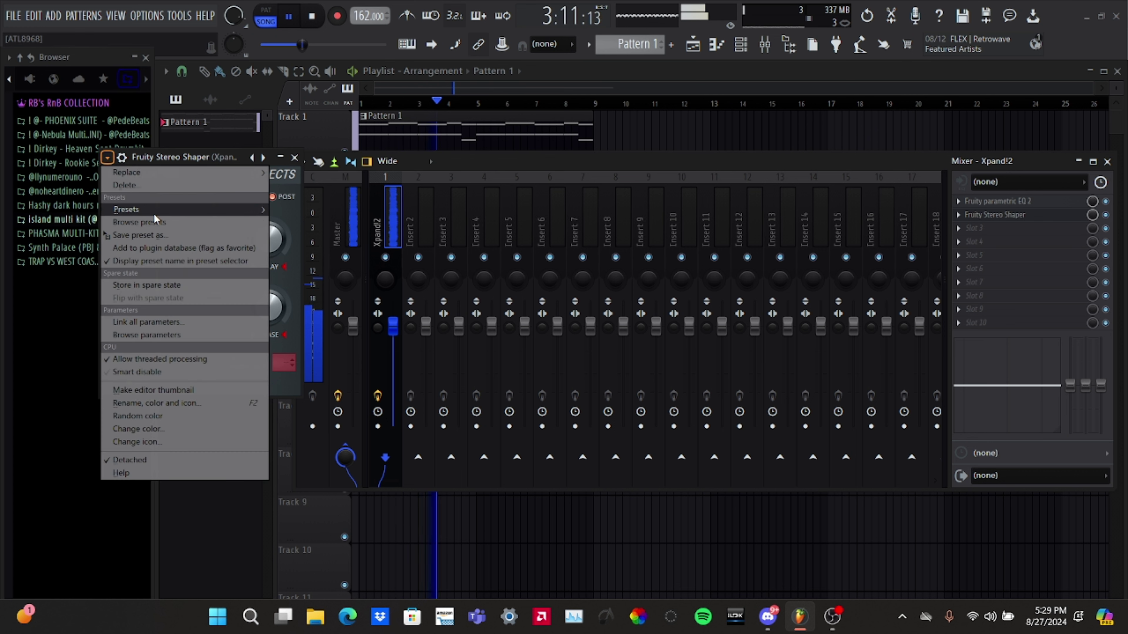
{"action": "mouse_move", "coordinate": [186, 210]}
{"action": "left_click", "coordinate": [321, 332]}
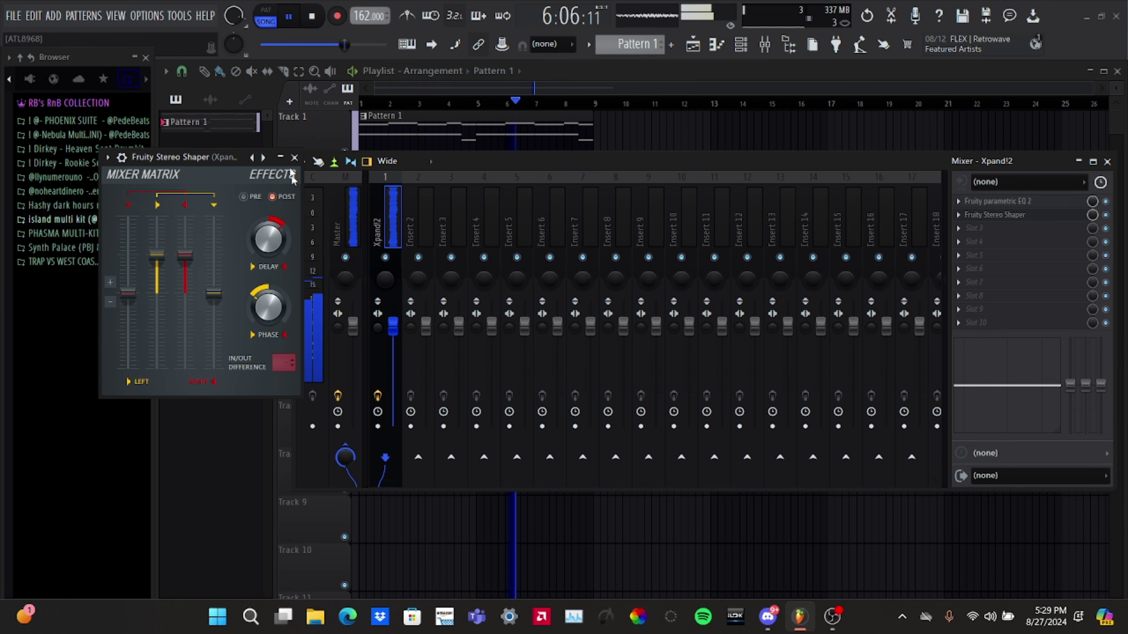
{"action": "left_click", "coordinate": [294, 157]}
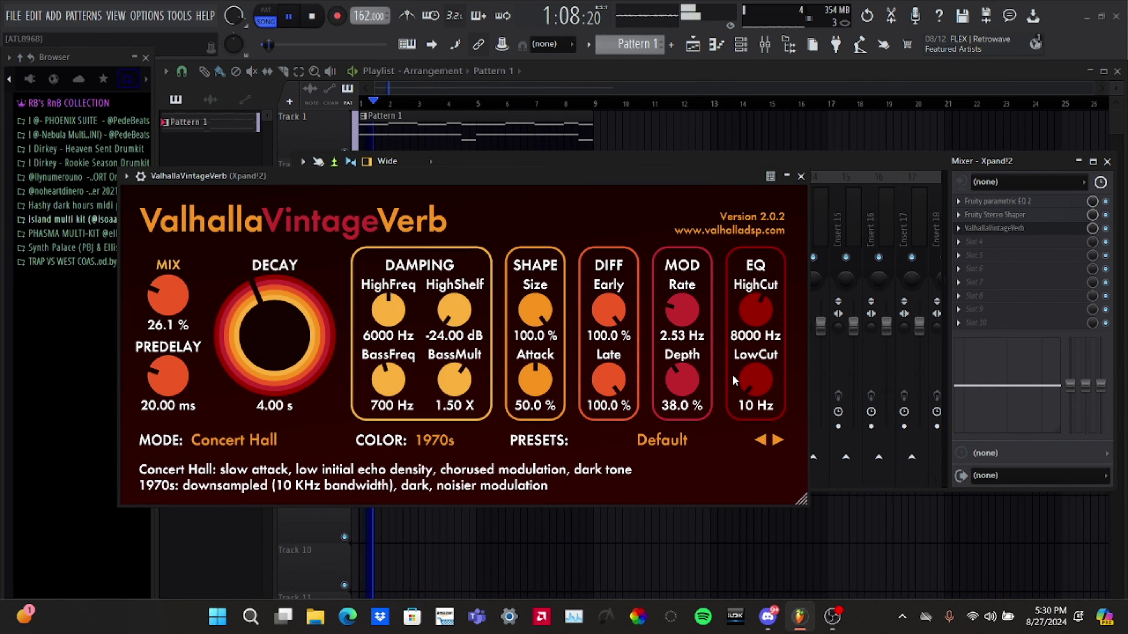
- In Xpand!2's ValhallaVintageVerb, set LowCut to 450 Hz and decay to 3.03 s, and shorten the predelay
{"action": "left_click_drag", "start_coordinate": [755, 382], "coordinate": [756, 319]}
{"action": "left_click_drag", "start_coordinate": [228, 315], "coordinate": [226, 321]}
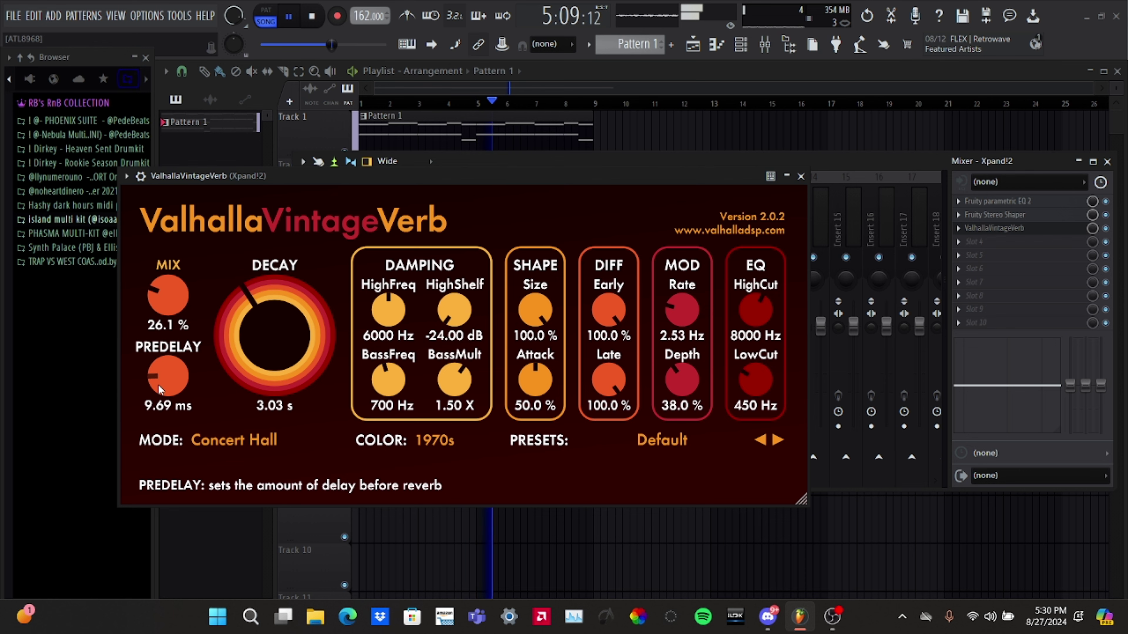
{"action": "left_click_drag", "start_coordinate": [159, 388], "coordinate": [159, 395]}
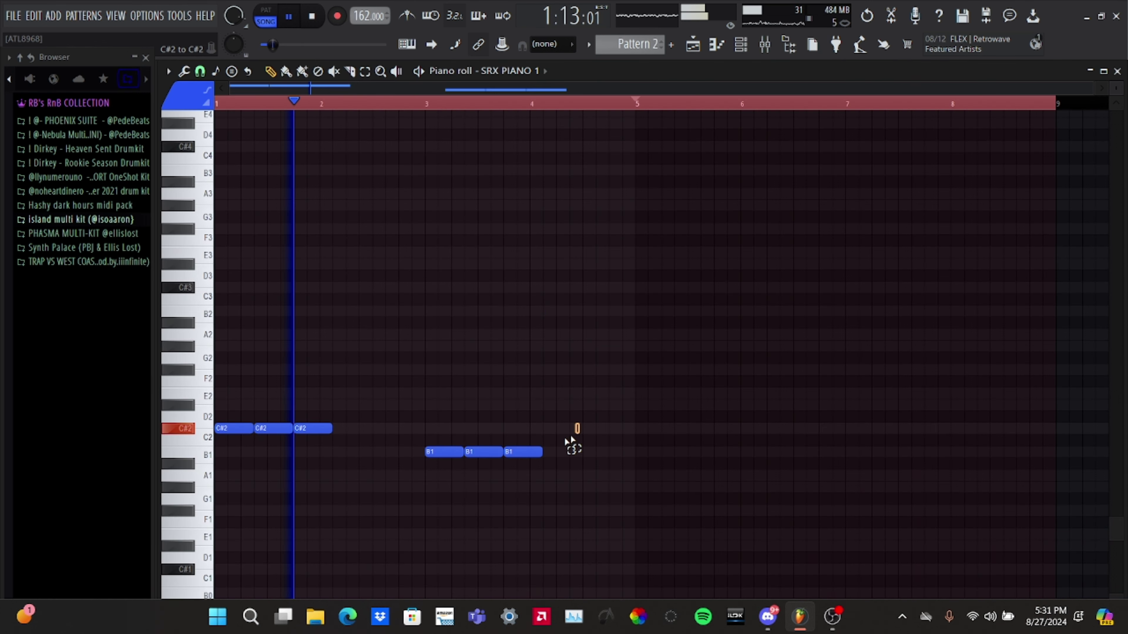
- Move the three B1 notes starting at bar 3 of Pattern 2 to C#2 and duplicate the first four bars into bars 5 to 8
{"action": "left_click_drag", "start_coordinate": [576, 434], "coordinate": [437, 428]}
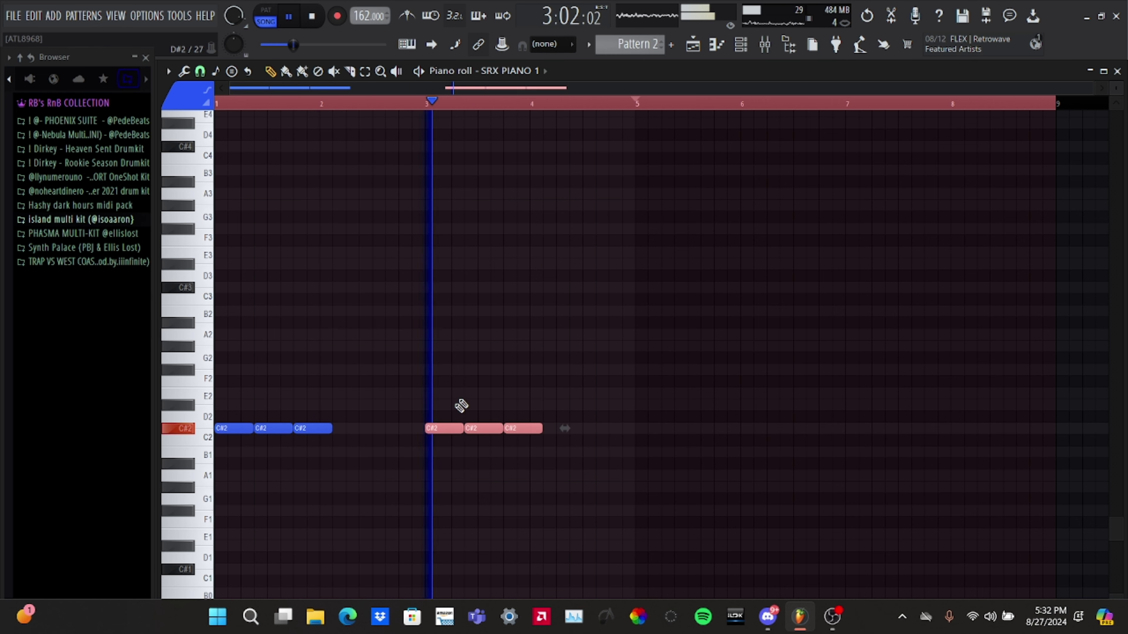
{"action": "left_click", "coordinate": [462, 405], "text": "ctrl"}
{"action": "left_click_drag", "start_coordinate": [857, 109], "coordinate": [641, 128]}
{"action": "key", "text": "ctrl+b"}
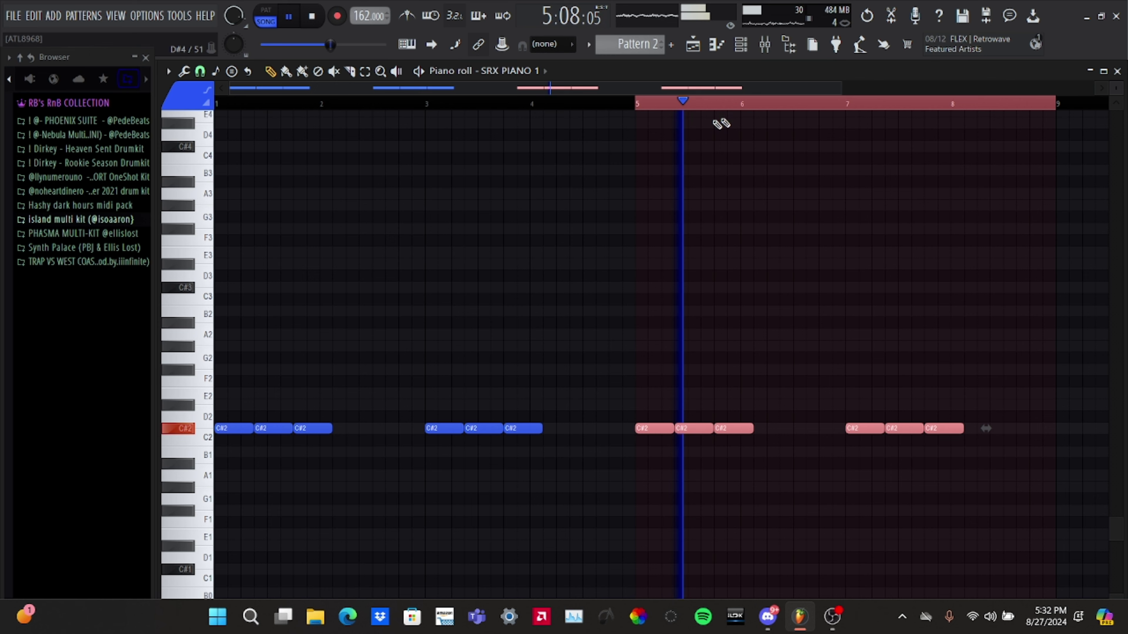
{"action": "left_click", "coordinate": [739, 104], "text": "ctrl"}
{"action": "left_click_drag", "start_coordinate": [738, 96], "coordinate": [390, 98]}
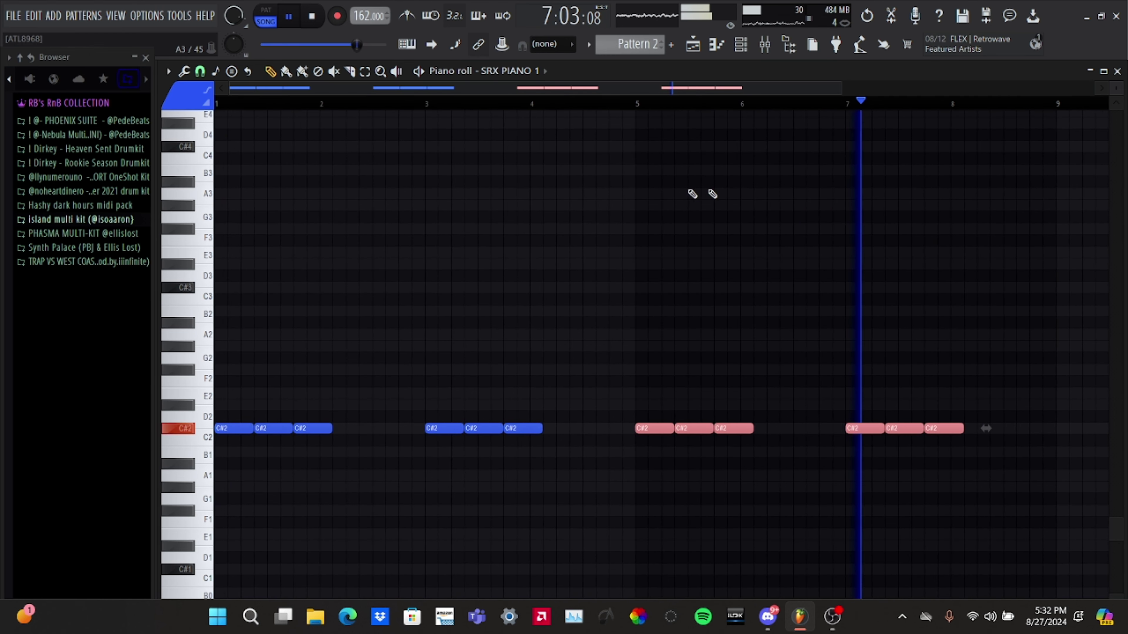
{"action": "left_click", "coordinate": [707, 196]}
- Add an E2 note filling the second half of bar 8 in Pattern 2, and return to the playlist
{"action": "left_click", "coordinate": [1008, 394]}
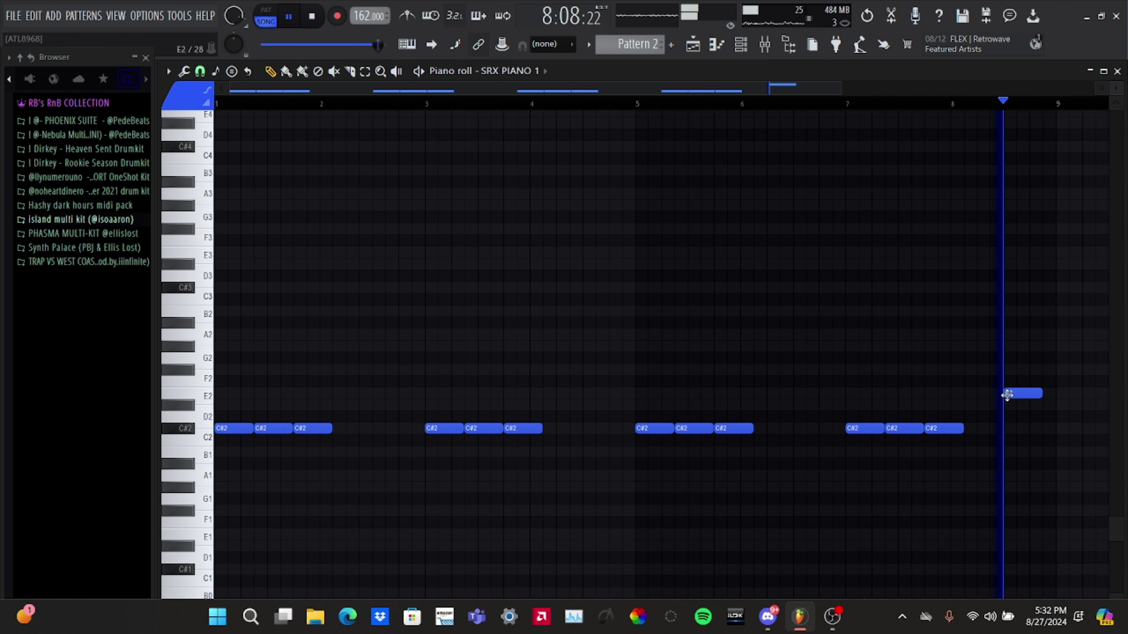
{"action": "left_click_drag", "start_coordinate": [1041, 393], "coordinate": [1055, 393]}
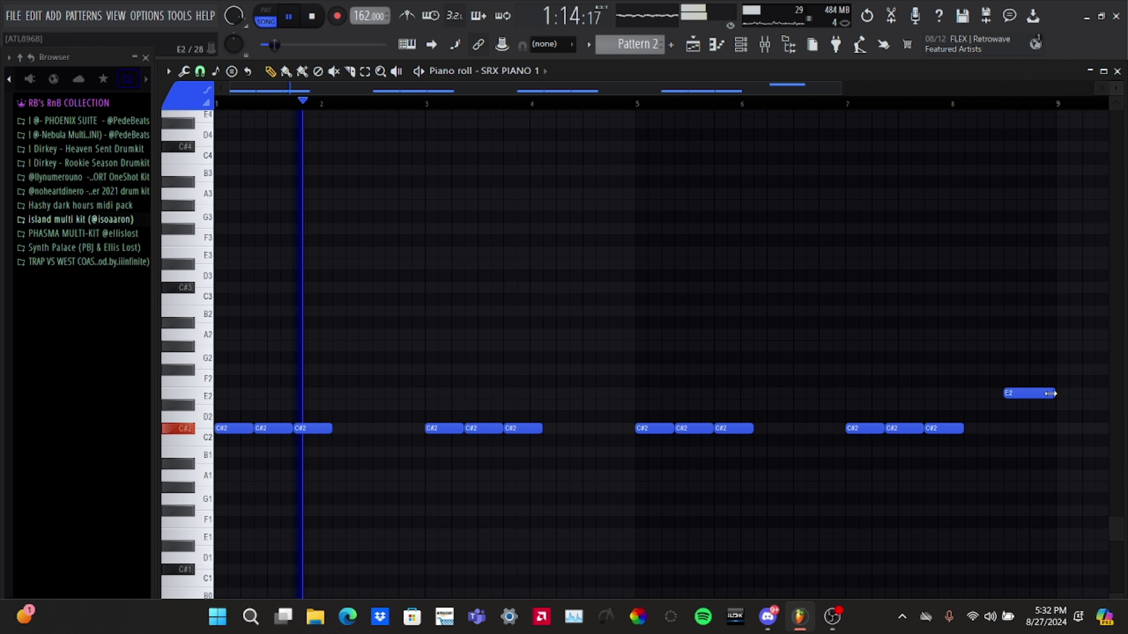
{"action": "left_click", "coordinate": [693, 45]}
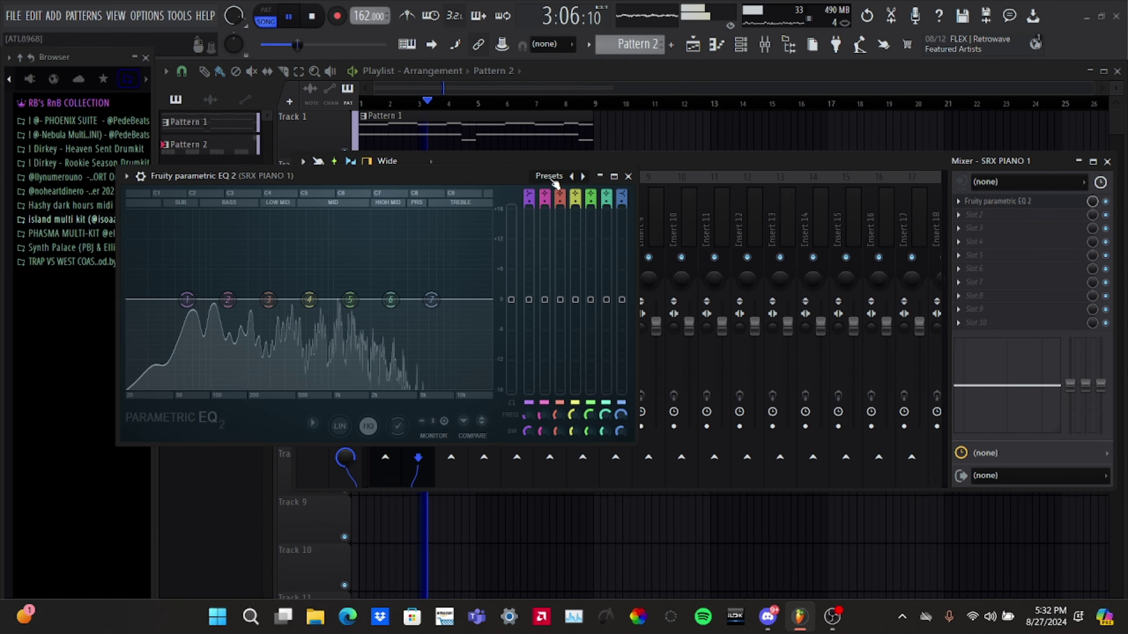
- In SRX PIANO 1's Parametric EQ 2, change band 1 to a high-pass and slightly boost bands 3, 4 and 5
{"action": "right_click", "coordinate": [187, 301]}
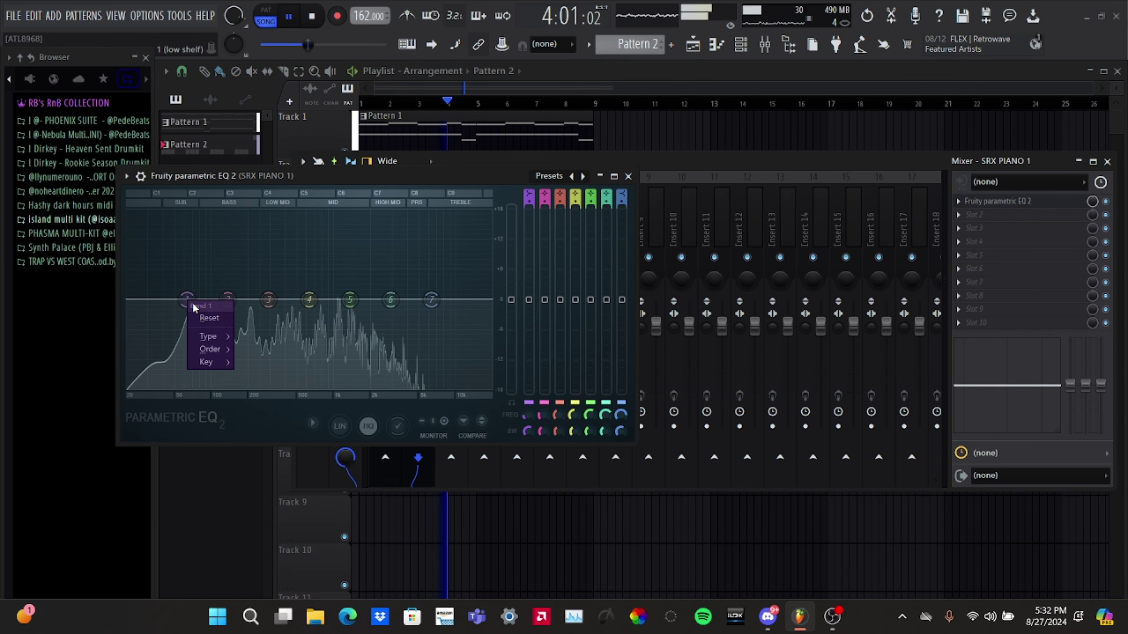
{"action": "mouse_move", "coordinate": [209, 337]}
{"action": "left_click", "coordinate": [256, 376]}
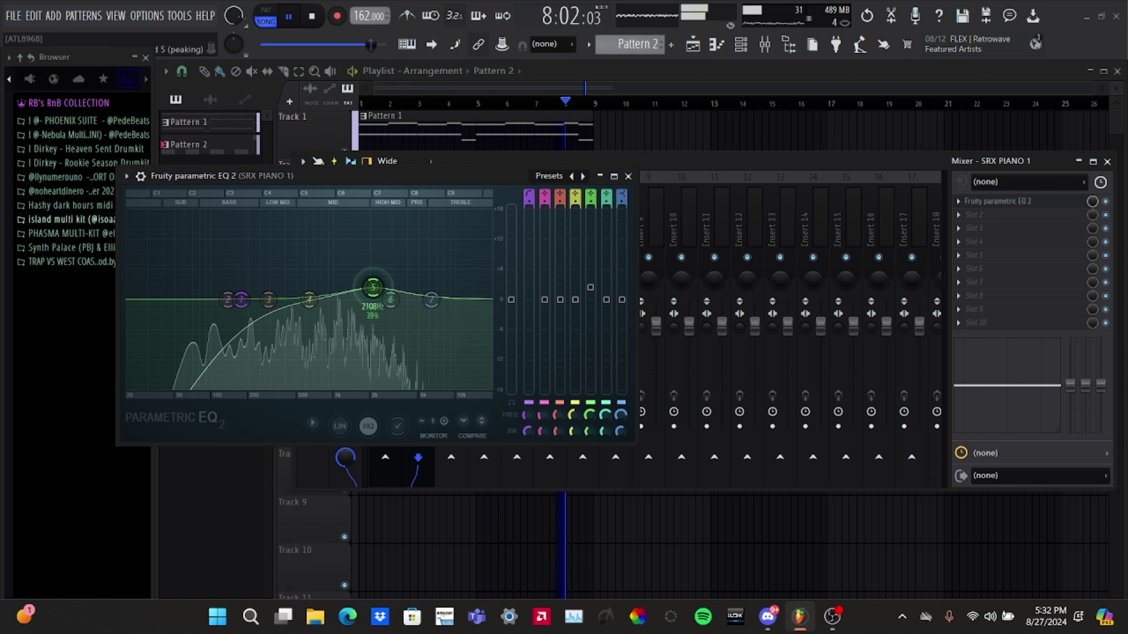
{"action": "left_click_drag", "start_coordinate": [373, 287], "coordinate": [421, 281]}
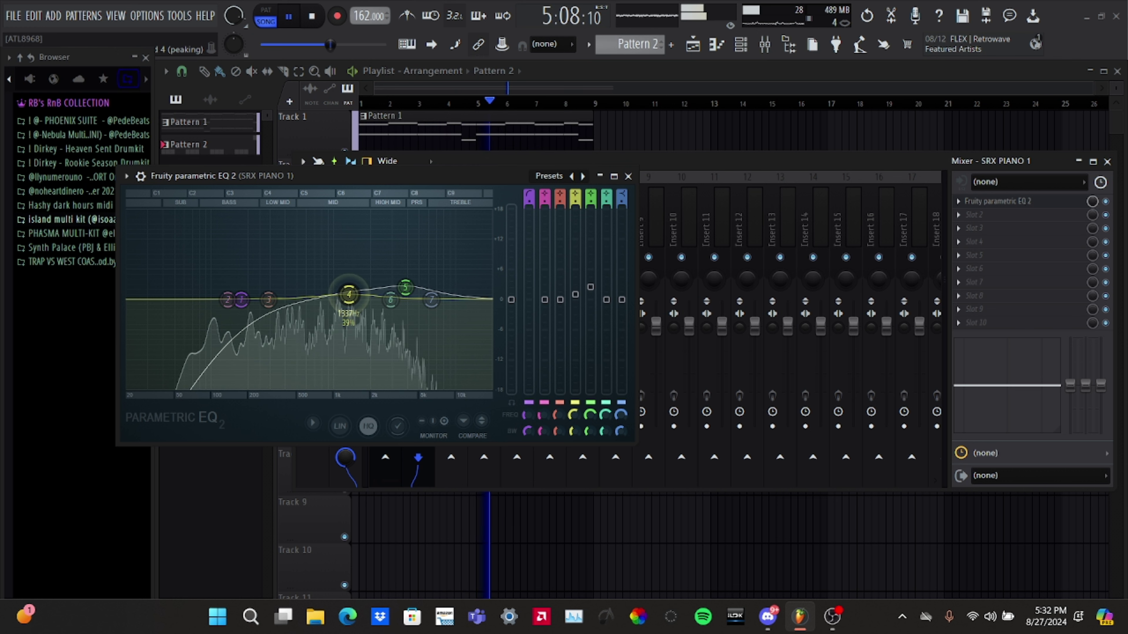
{"action": "left_click_drag", "start_coordinate": [269, 299], "coordinate": [278, 295]}
{"action": "left_click", "coordinate": [628, 176]}
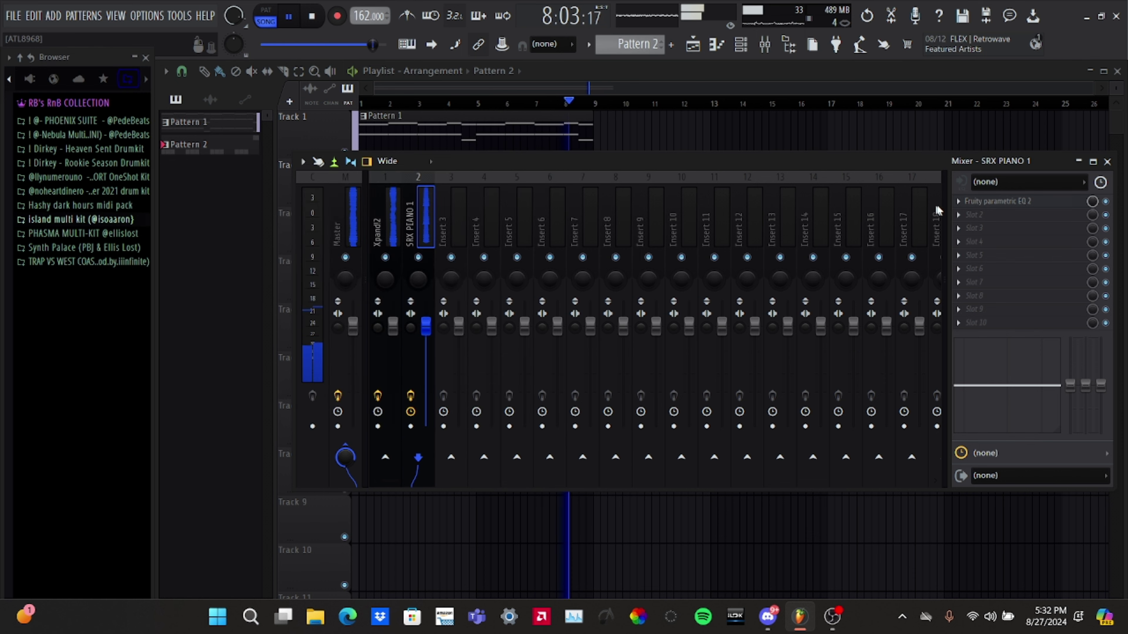
- Add ValhallaVintageVerb after the EQ on SRX PIANO 1, with mix at 7.9 %, LowCut at 480 Hz and a shorter predelay
{"action": "left_click", "coordinate": [993, 218]}
{"action": "left_click", "coordinate": [857, 16]}
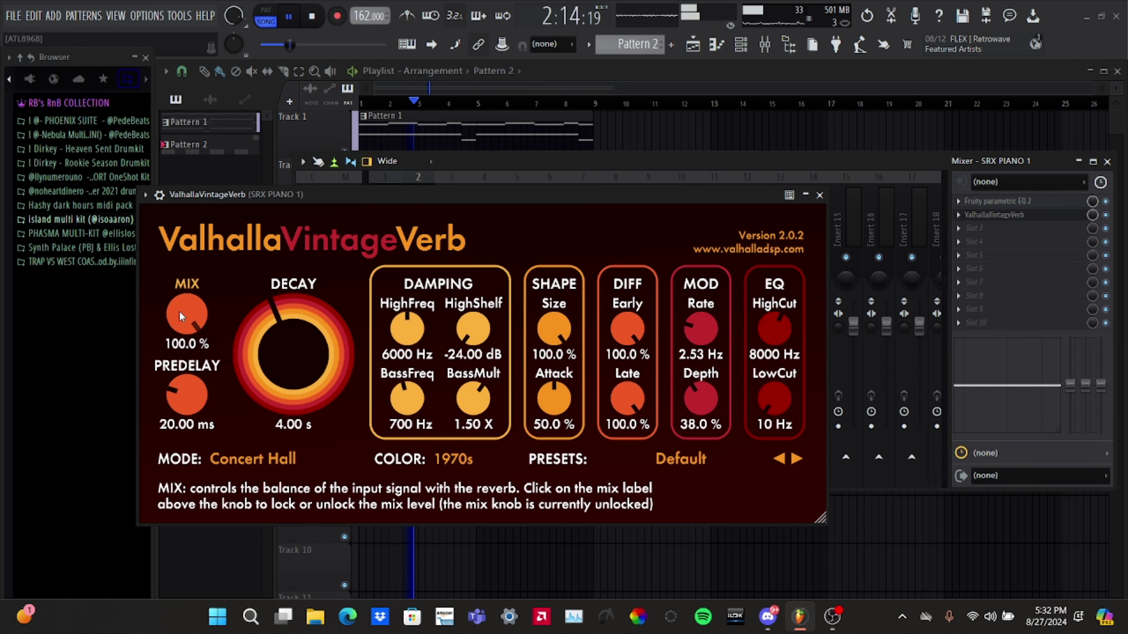
{"action": "left_click_drag", "start_coordinate": [186, 313], "coordinate": [198, 397]}
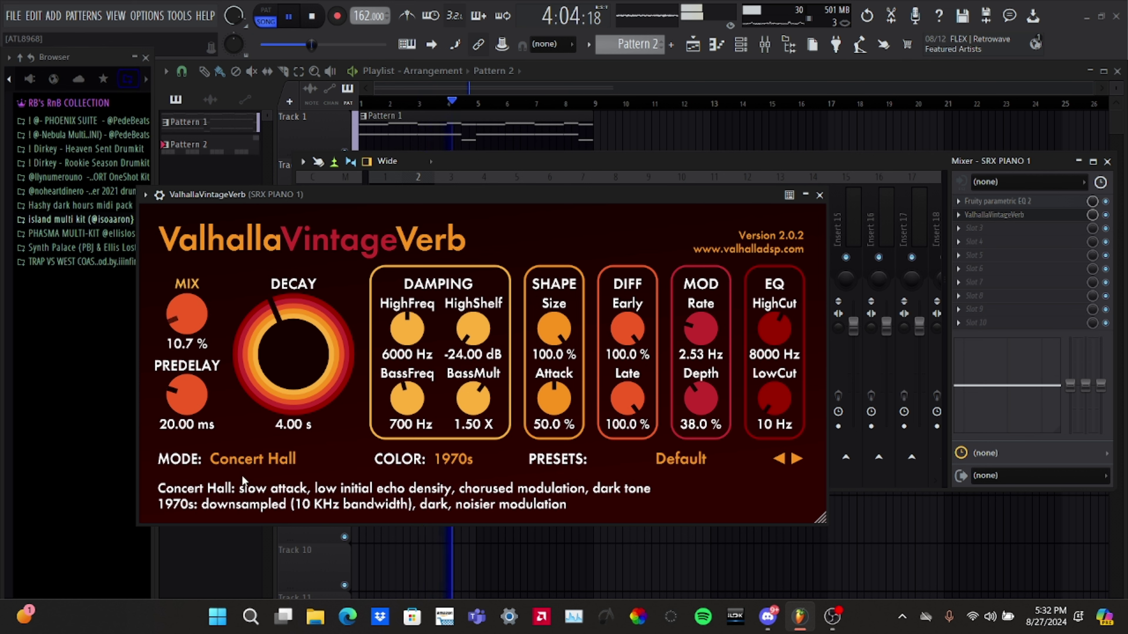
{"action": "left_click_drag", "start_coordinate": [774, 398], "coordinate": [774, 334]}
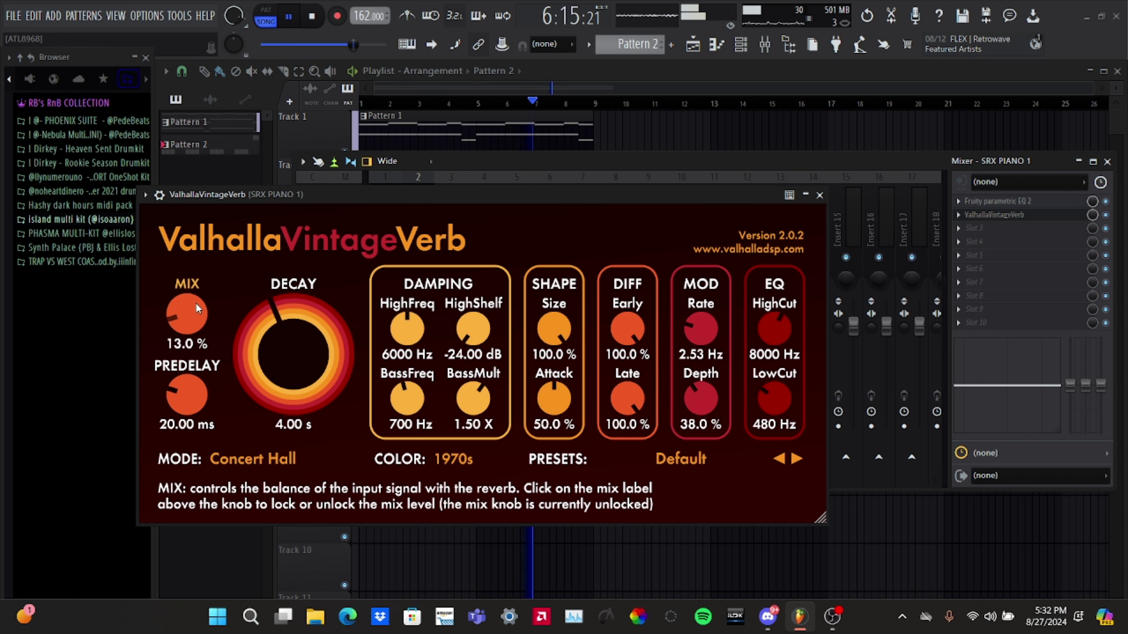
{"action": "left_click_drag", "start_coordinate": [196, 304], "coordinate": [197, 313]}
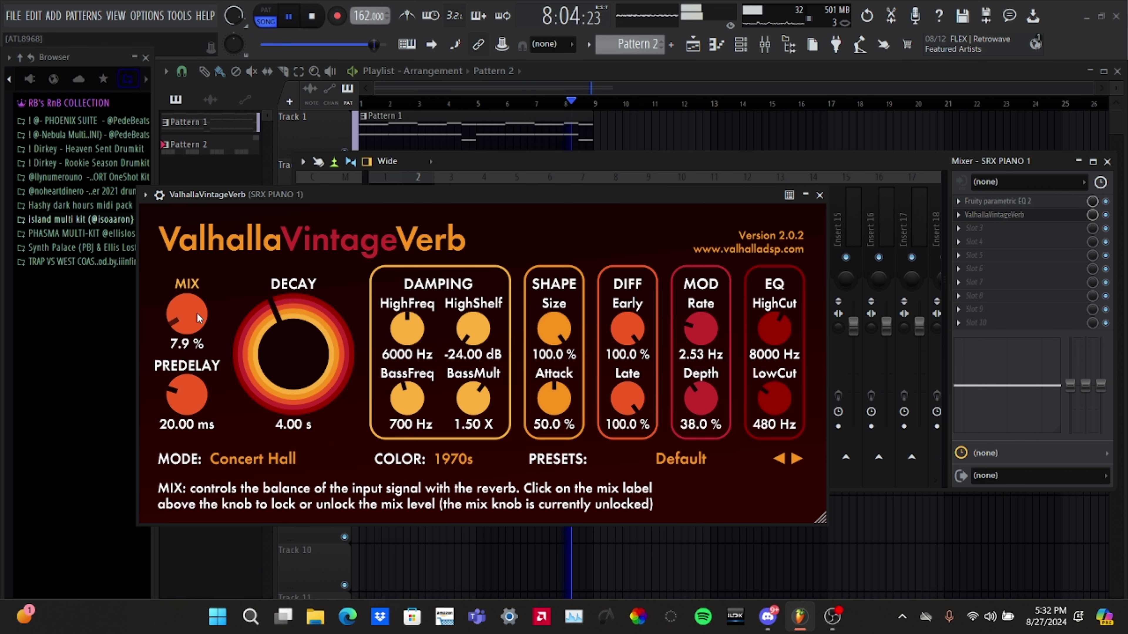
{"action": "left_click_drag", "start_coordinate": [191, 398], "coordinate": [192, 411]}
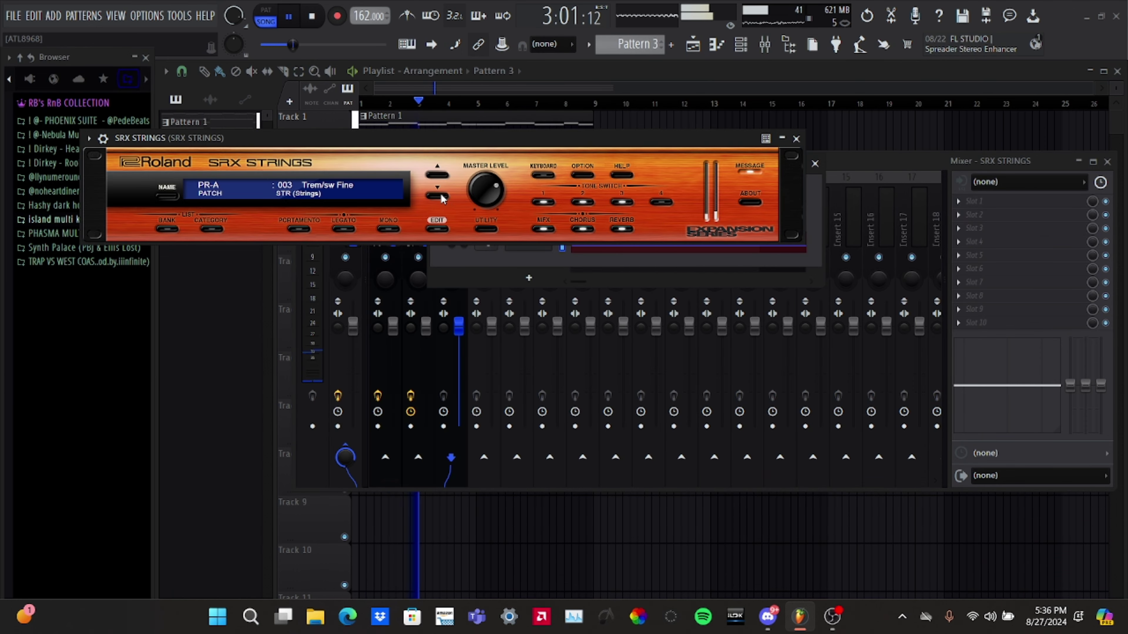
- Go back through the SRX STRINGS patches and select 001 Epic Strings
{"action": "left_click", "coordinate": [438, 177]}
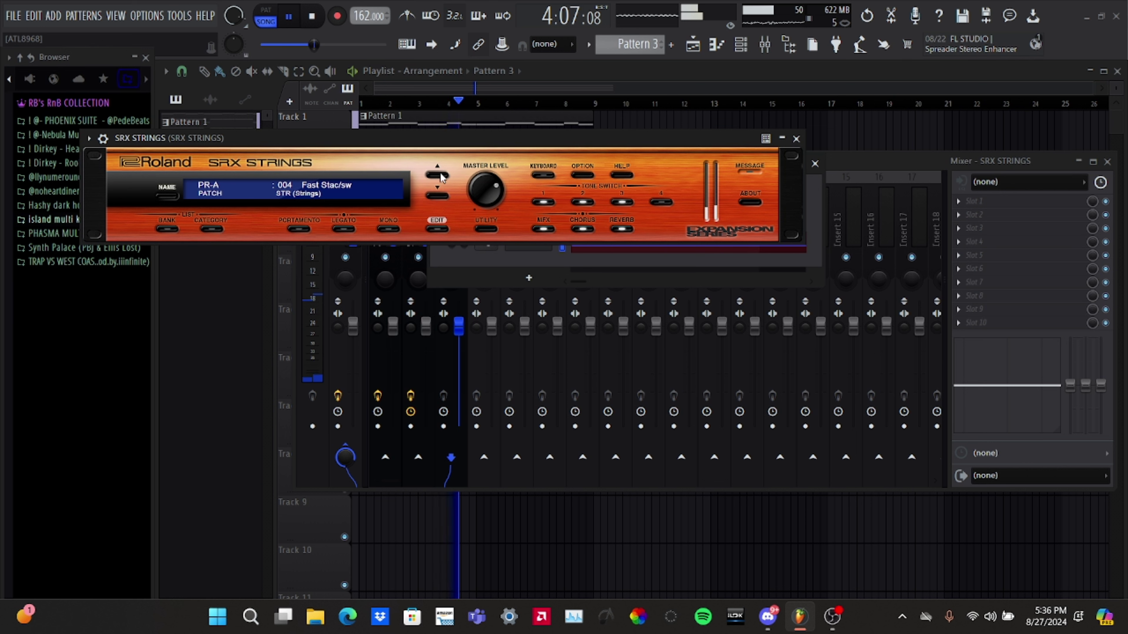
{"action": "left_click", "coordinate": [440, 175]}
{"action": "left_click", "coordinate": [441, 174]}
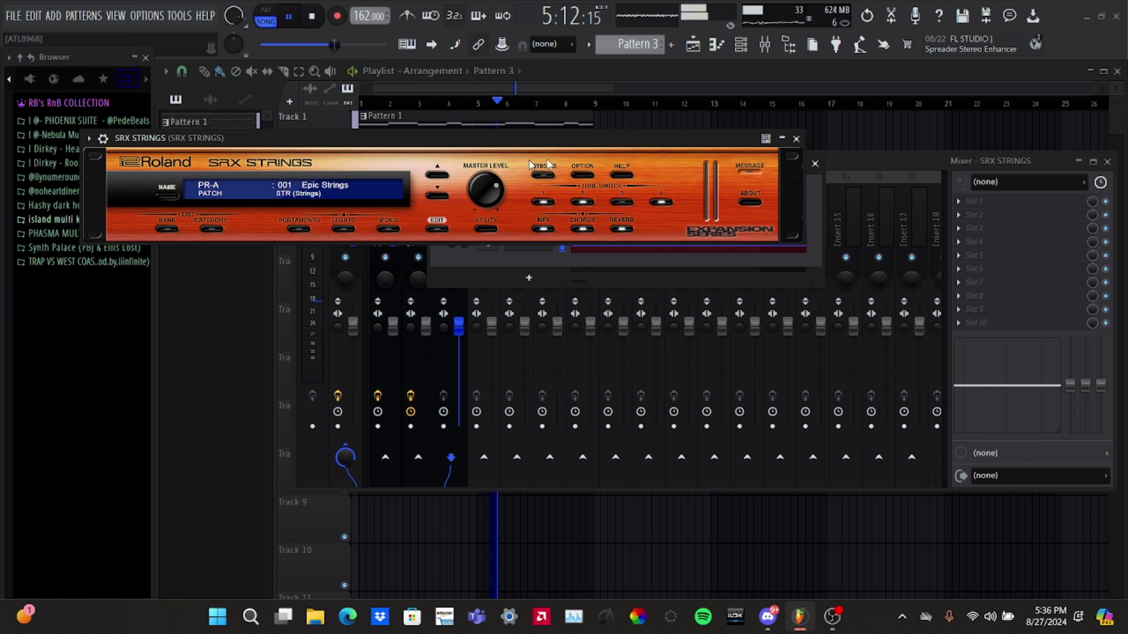
{"action": "key", "text": "Escape"}
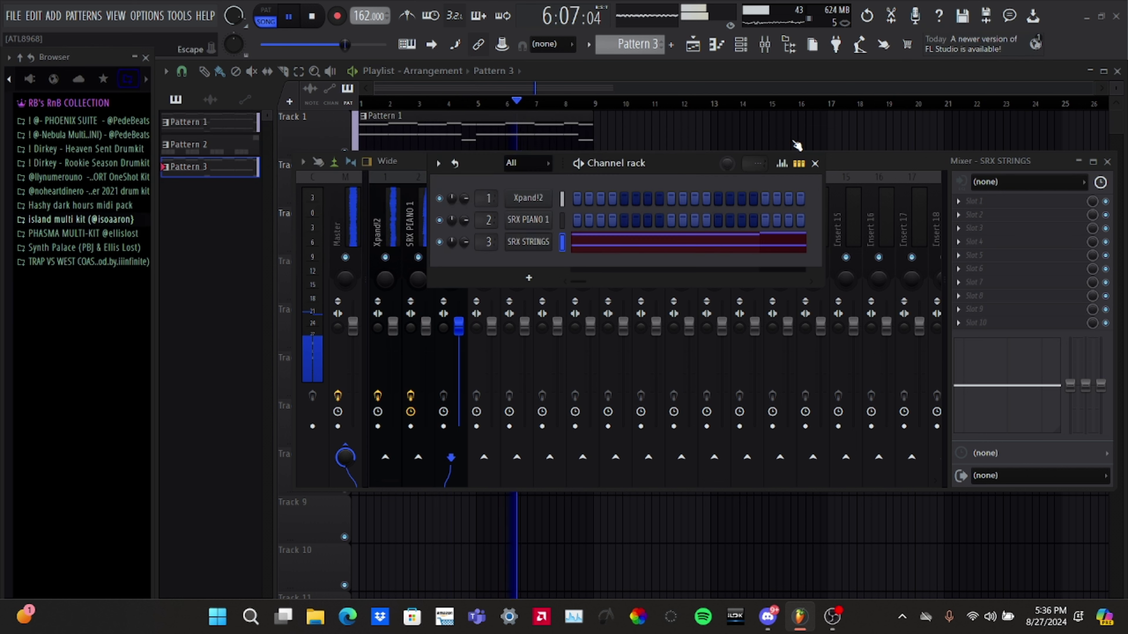
{"action": "left_click", "coordinate": [524, 245]}
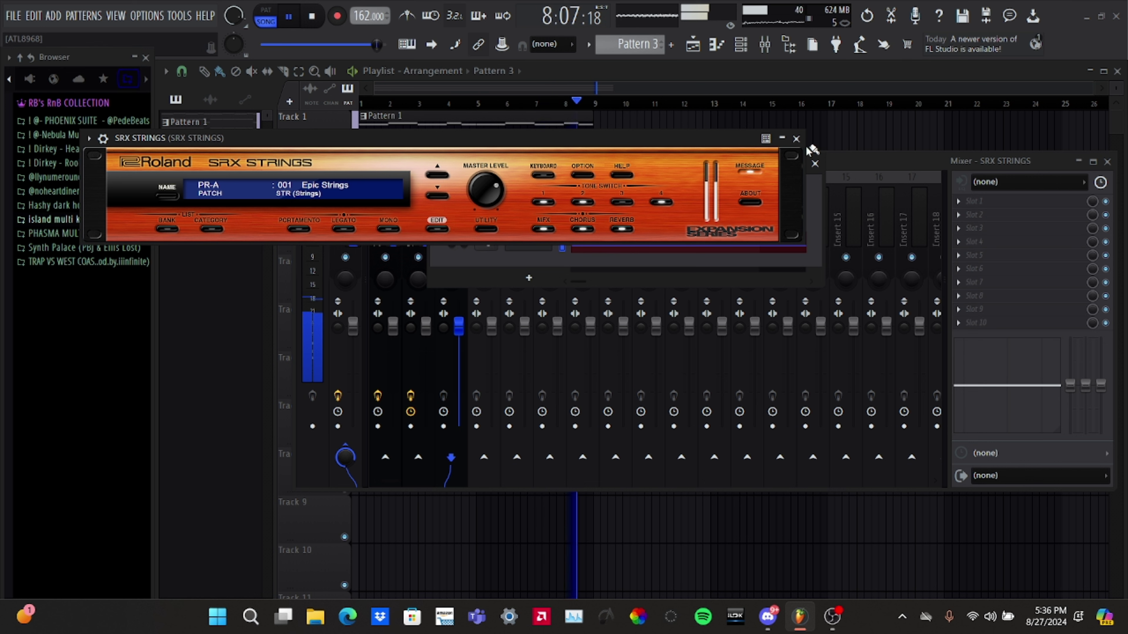
{"action": "left_click", "coordinate": [797, 140]}
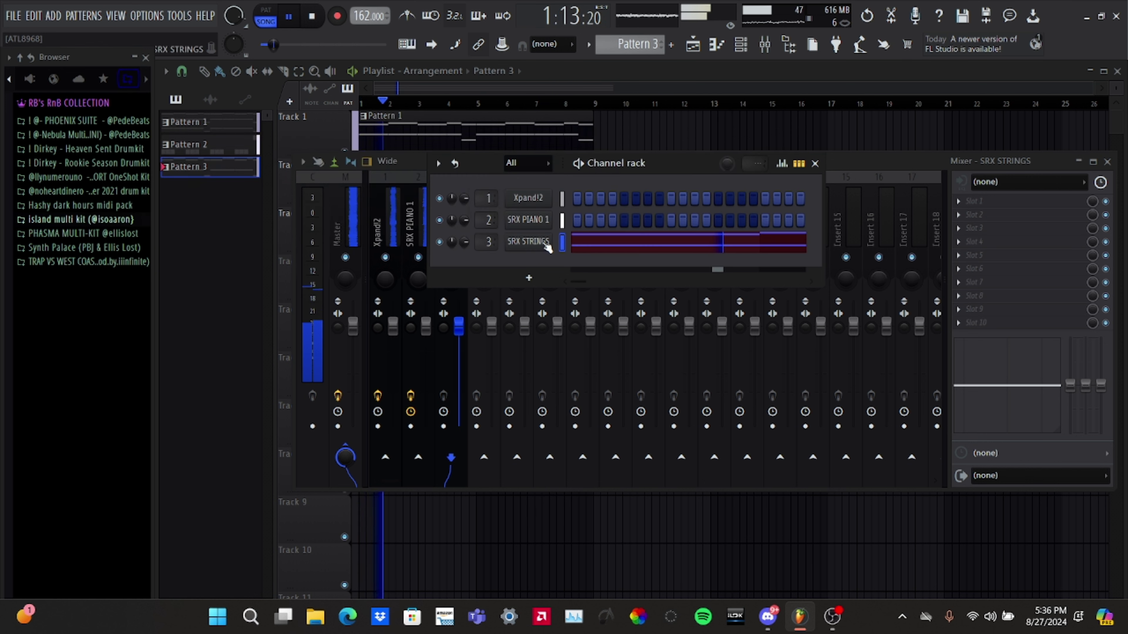
- Turn off the chorus and reverb effects in SRX STRINGS, and close the channel rack
{"action": "left_click", "coordinate": [528, 242]}
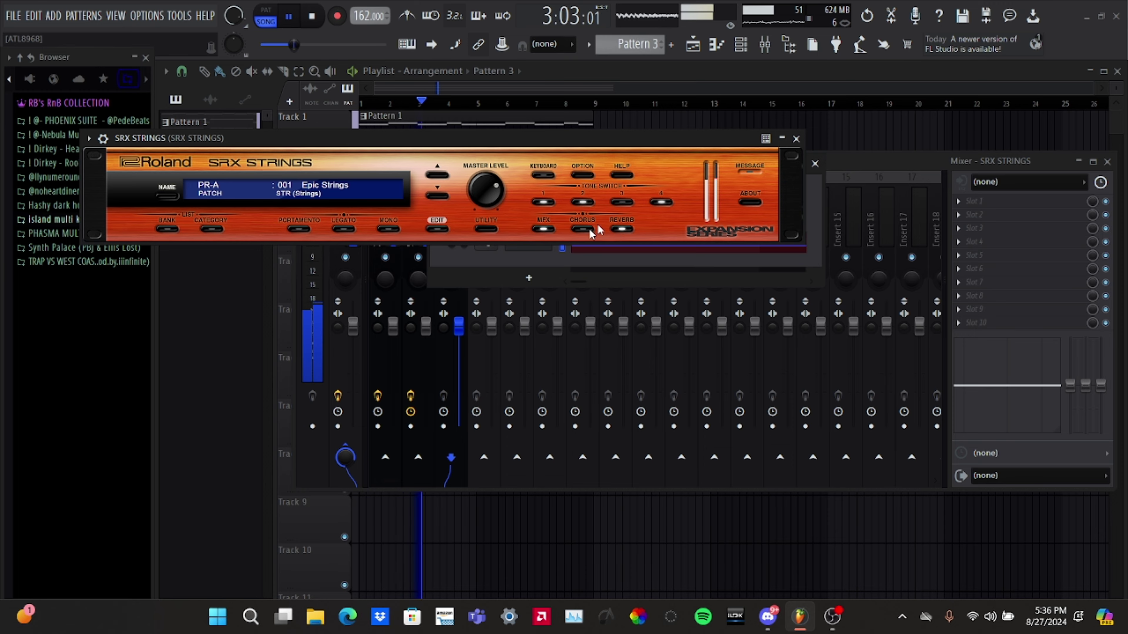
{"action": "left_click", "coordinate": [622, 229]}
{"action": "left_click", "coordinate": [797, 140]}
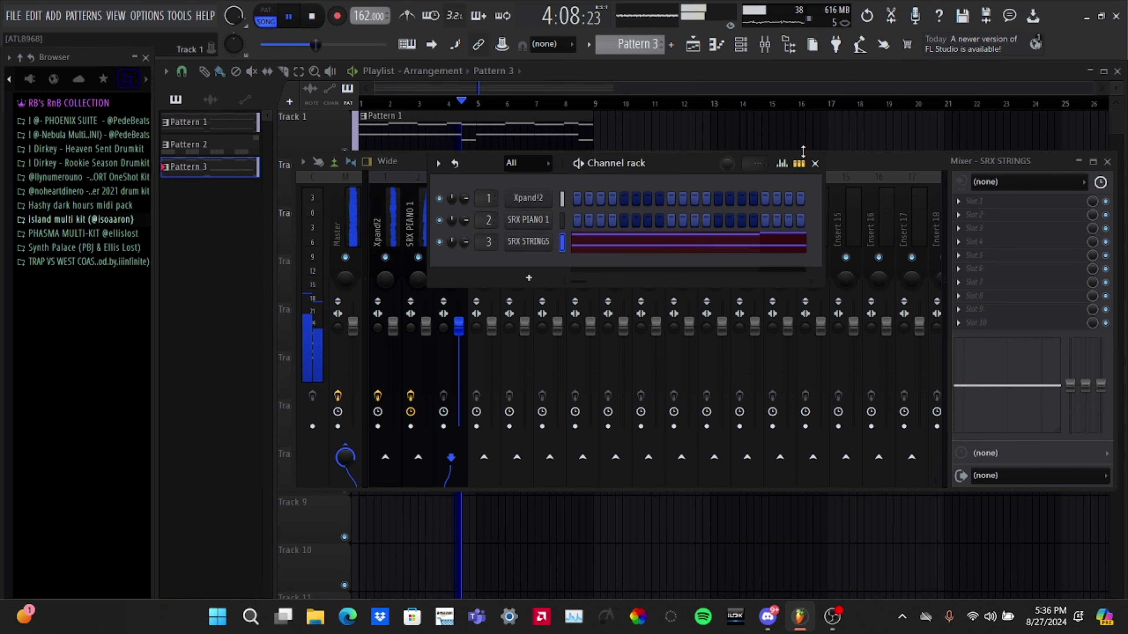
{"action": "left_click", "coordinate": [816, 164]}
- Add Fruity Parametric EQ 2 to SRX STRINGS with the 20Hz + 18kHz cut preset, raising the low cut above 500 Hz and lowering the high cut to about 10 kHz
{"action": "left_click", "coordinate": [975, 204]}
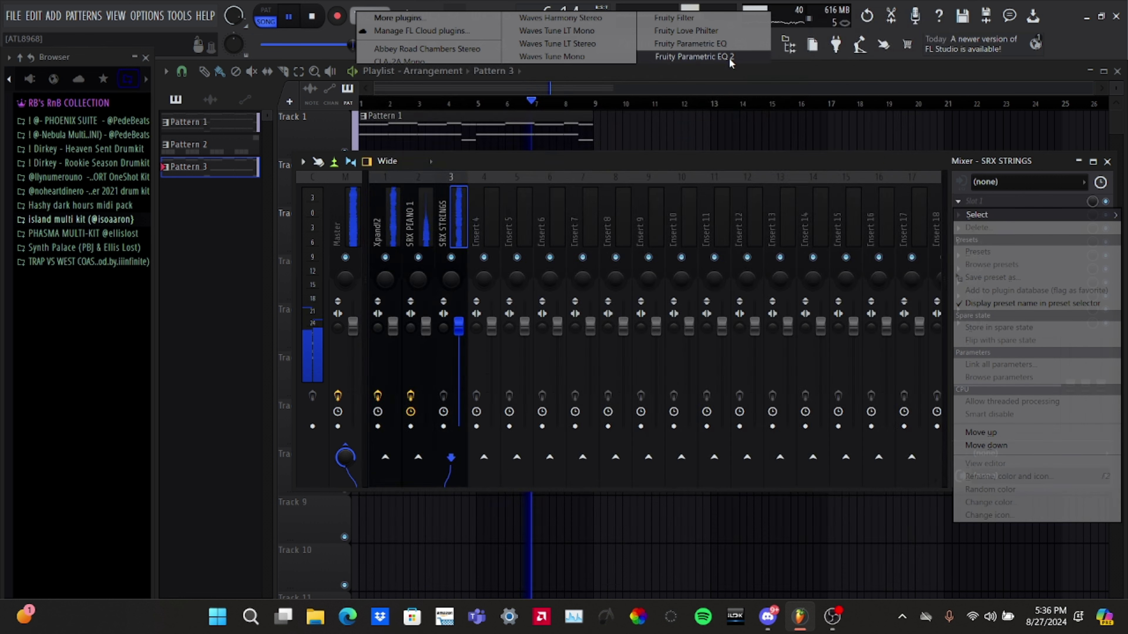
{"action": "left_click", "coordinate": [702, 57]}
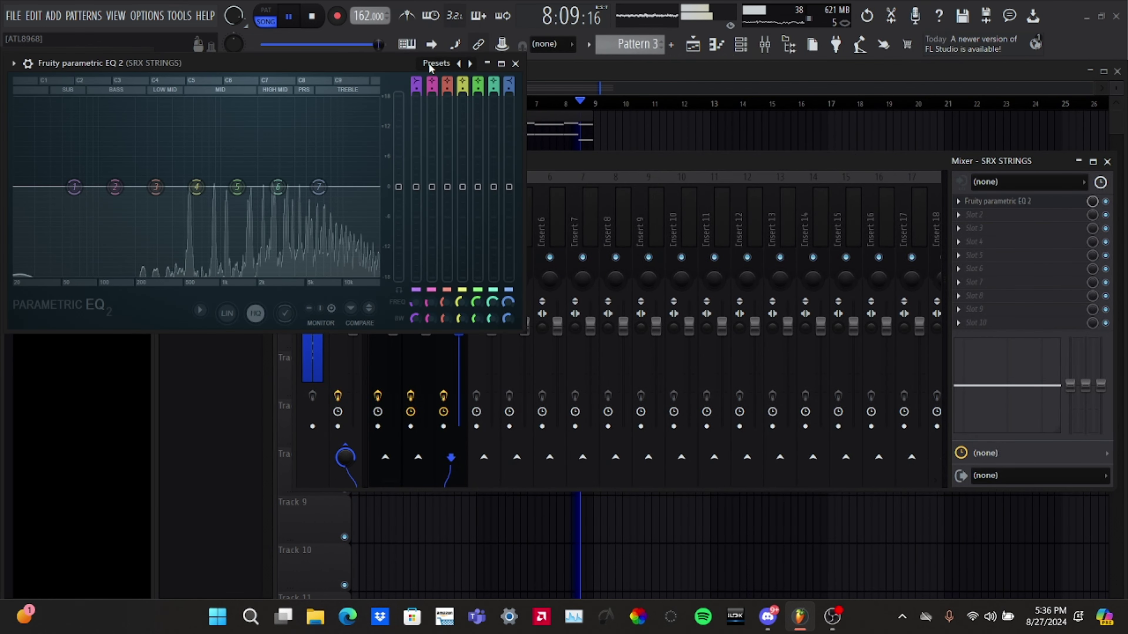
{"action": "left_click", "coordinate": [429, 64]}
{"action": "left_click", "coordinate": [464, 83]}
{"action": "left_click_drag", "start_coordinate": [35, 189], "coordinate": [181, 186]}
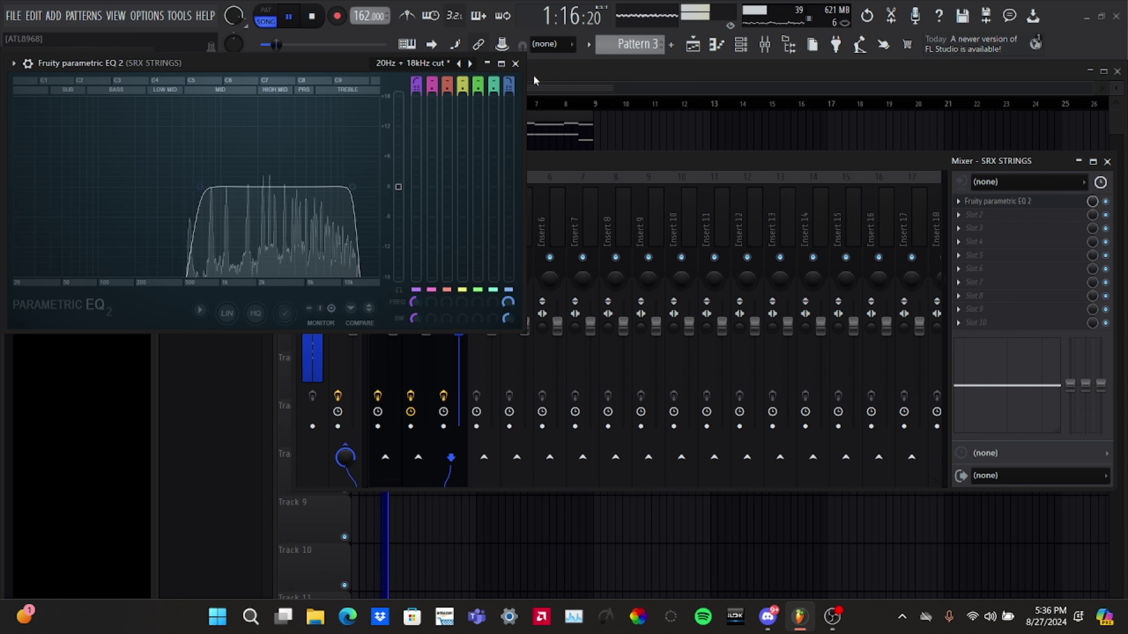
{"action": "key", "text": "Escape"}
- Try Fruity Chorus after the EQ on SRX STRINGS
{"action": "left_click", "coordinate": [966, 216]}
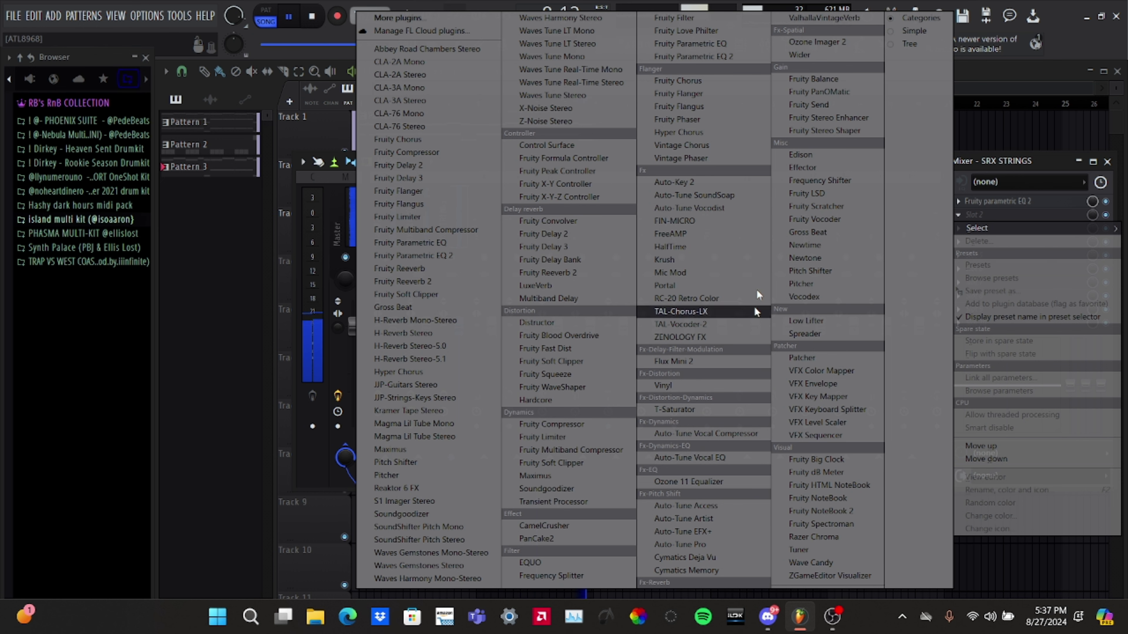
{"action": "left_click", "coordinate": [741, 78]}
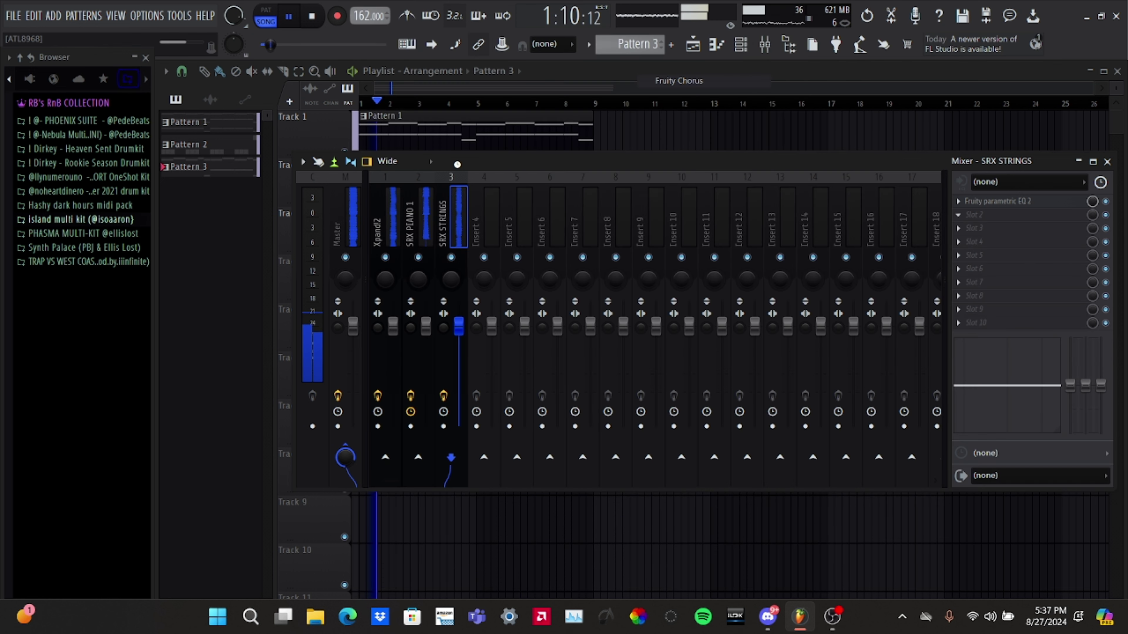
{"action": "left_click", "coordinate": [390, 84]}
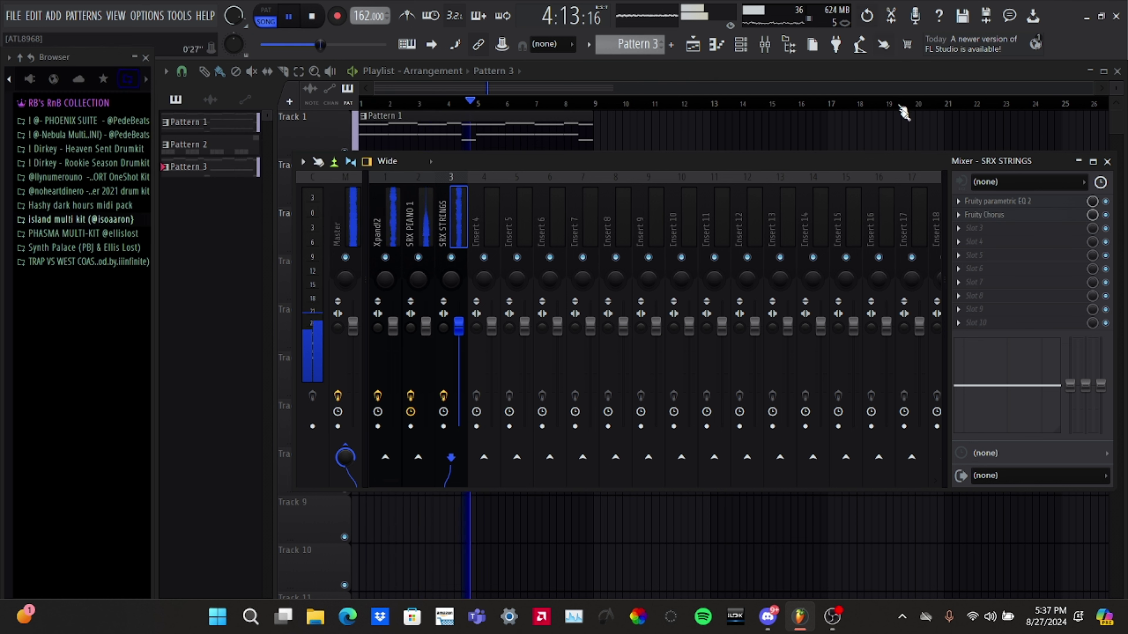
- Replace Fruity Chorus on SRX STRINGS with Fruity Stereo Shaper and load its third Stereoize preset
{"action": "left_click", "coordinate": [958, 215]}
{"action": "mouse_move", "coordinate": [979, 228]}
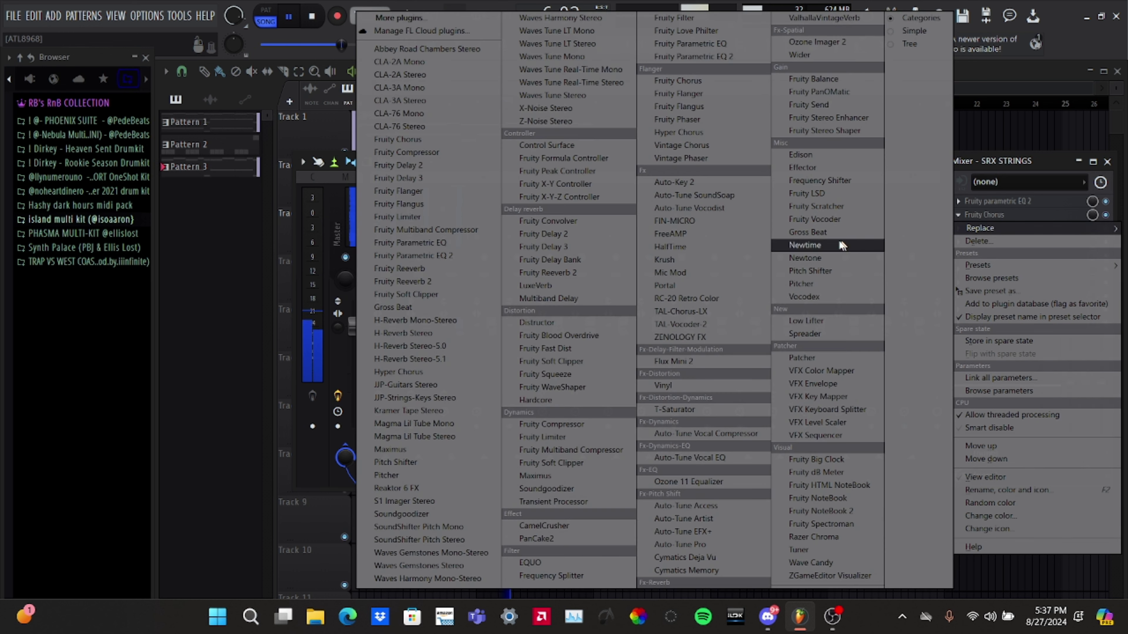
{"action": "left_click", "coordinate": [848, 131]}
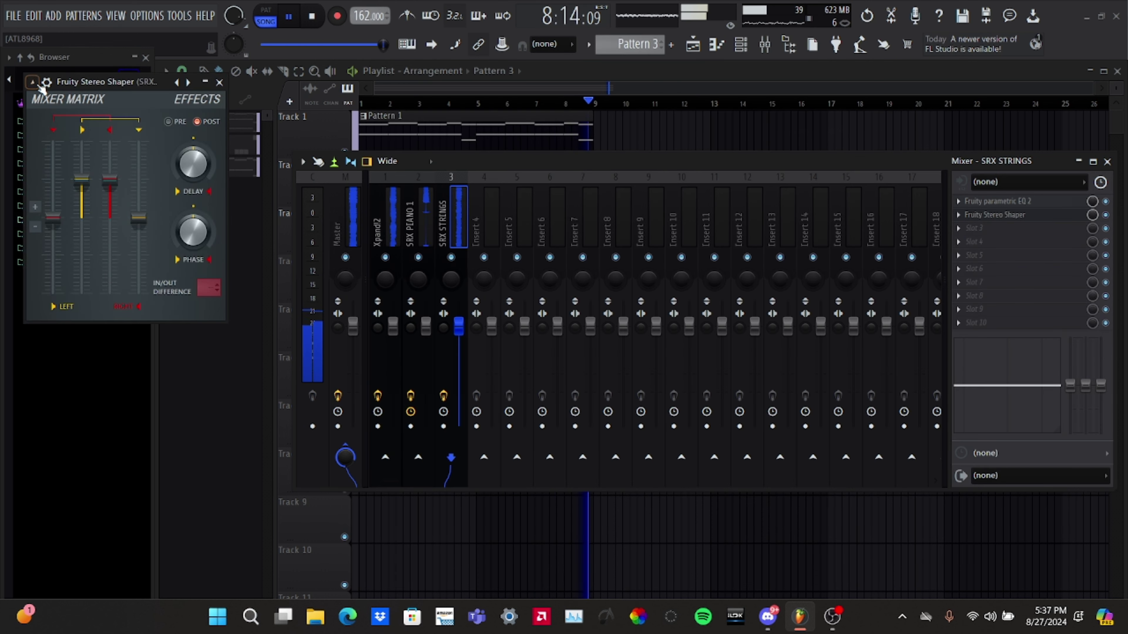
{"action": "left_click", "coordinate": [32, 82]}
{"action": "mouse_move", "coordinate": [111, 133]}
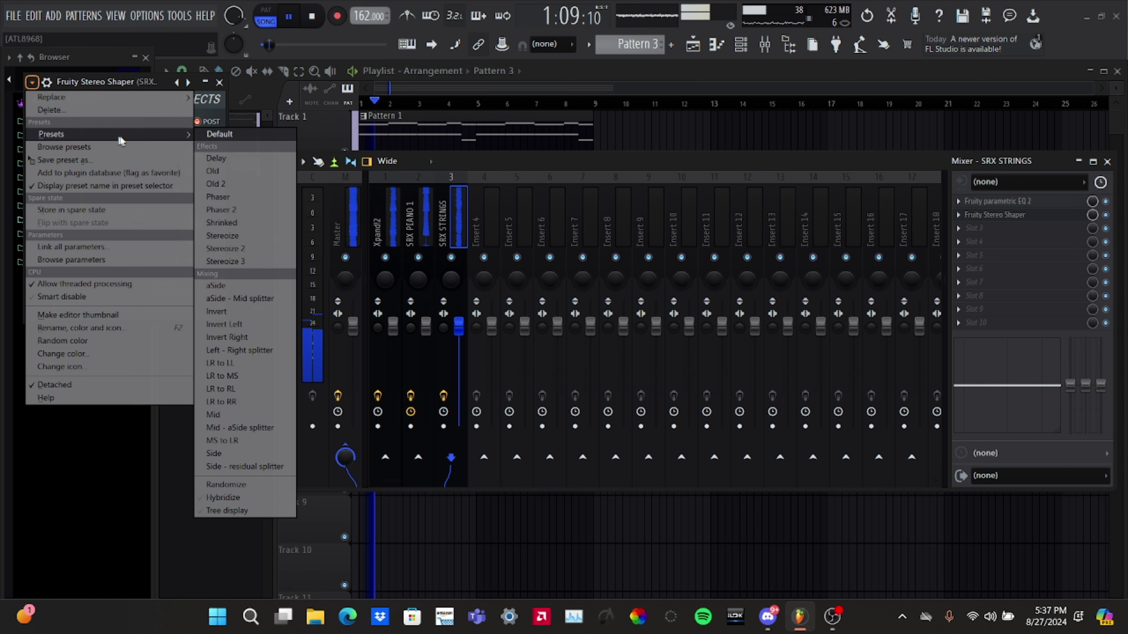
{"action": "left_click", "coordinate": [245, 262]}
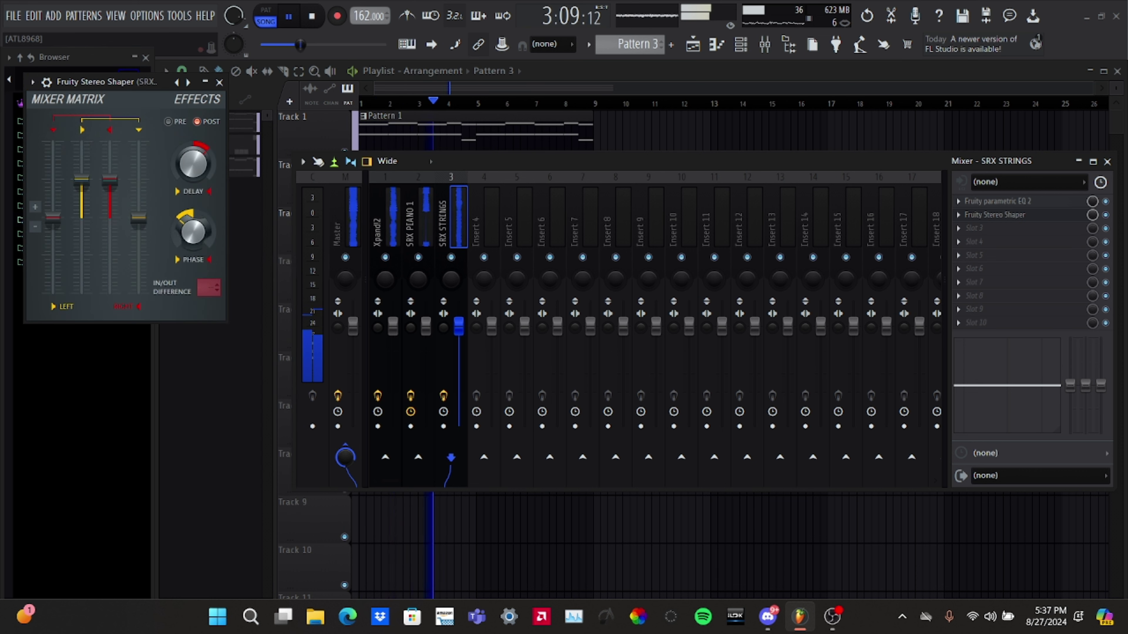
{"action": "left_click", "coordinate": [981, 218]}
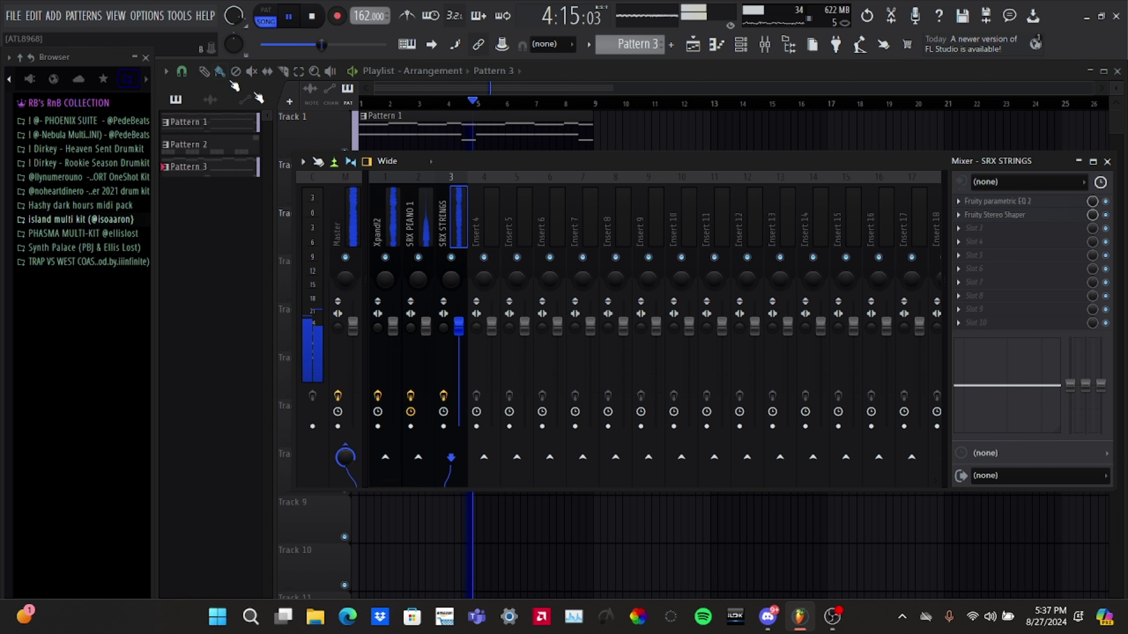
- Add ValhallaVintageVerb after the Stereo Shaper on SRX STRINGS, with mix at 59.4 %, LowCut at 480 Hz and a shorter predelay
{"action": "left_click", "coordinate": [983, 227]}
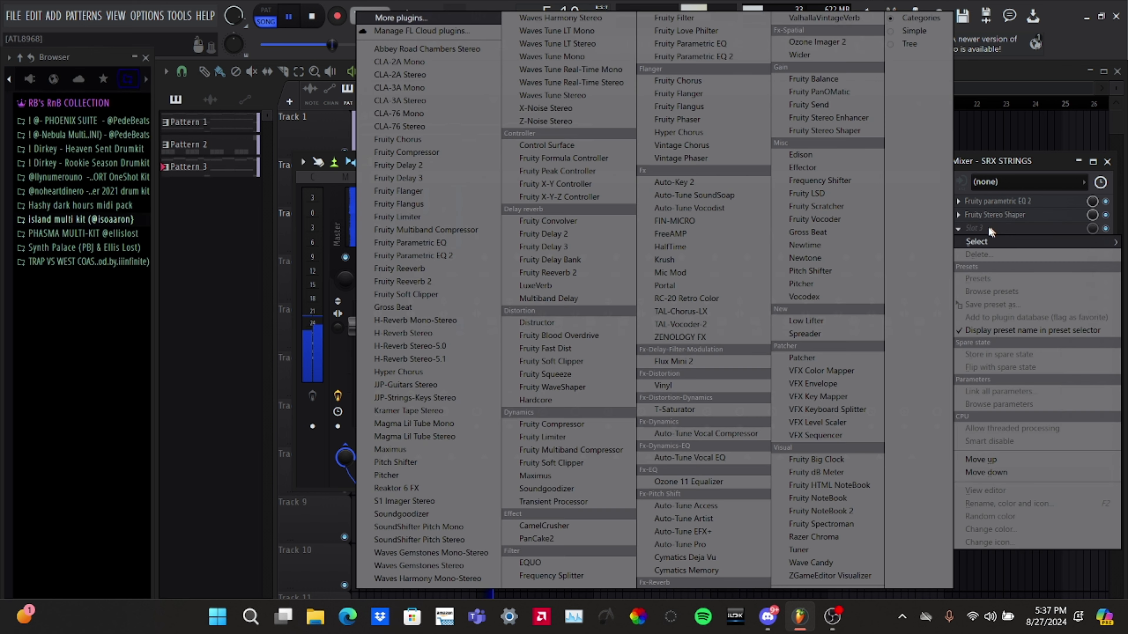
{"action": "left_click", "coordinate": [836, 22]}
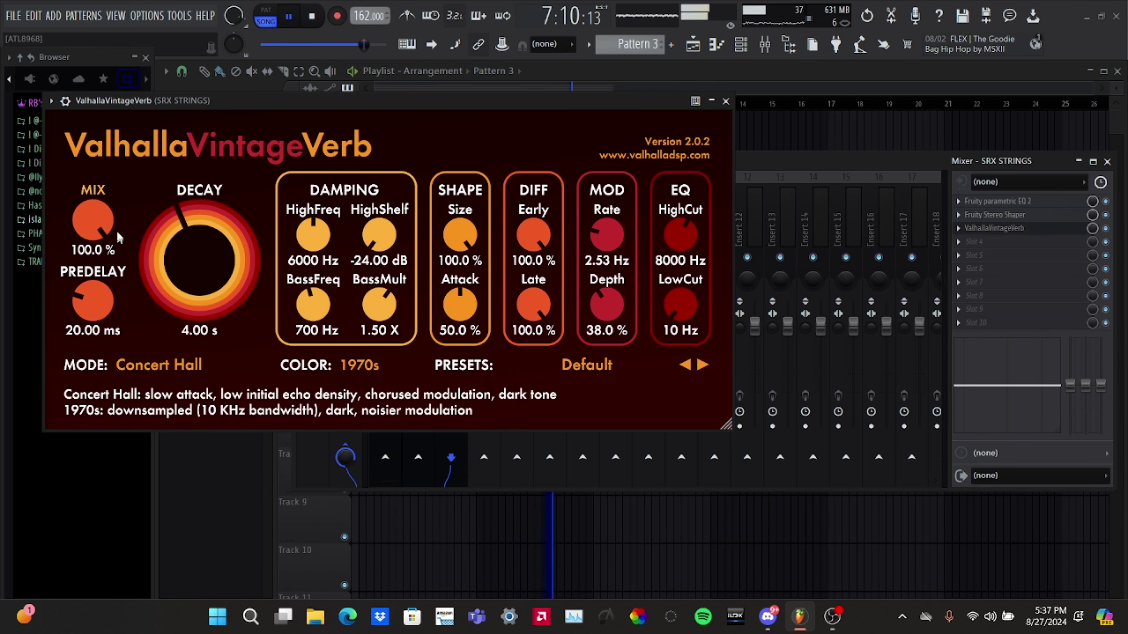
{"action": "left_click_drag", "start_coordinate": [92, 220], "coordinate": [109, 296]}
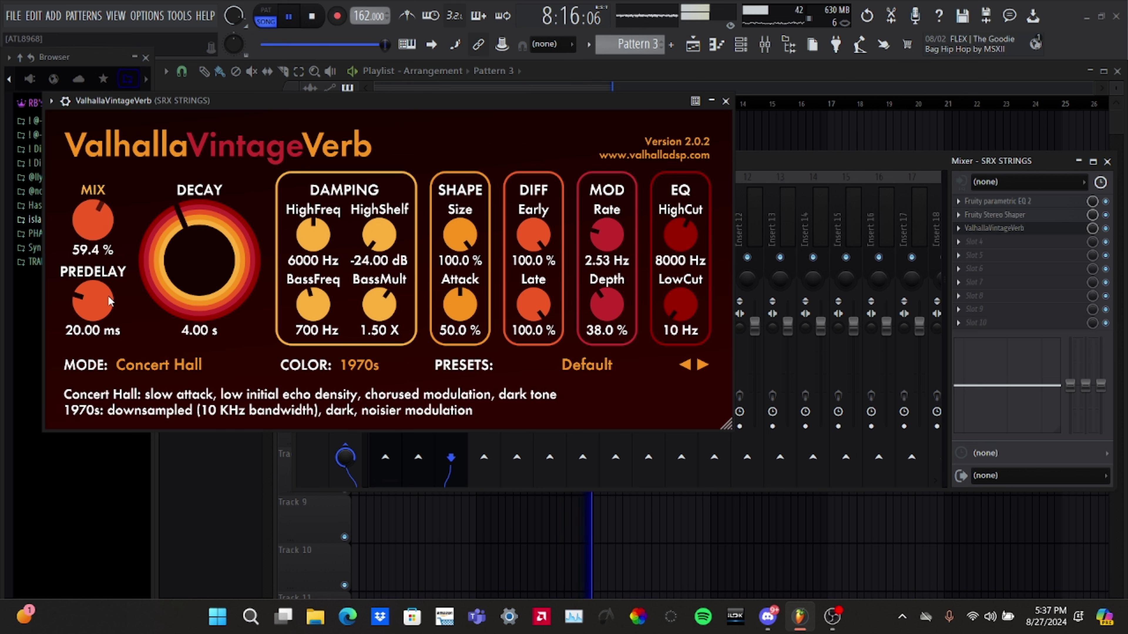
{"action": "left_click_drag", "start_coordinate": [679, 297], "coordinate": [682, 268]}
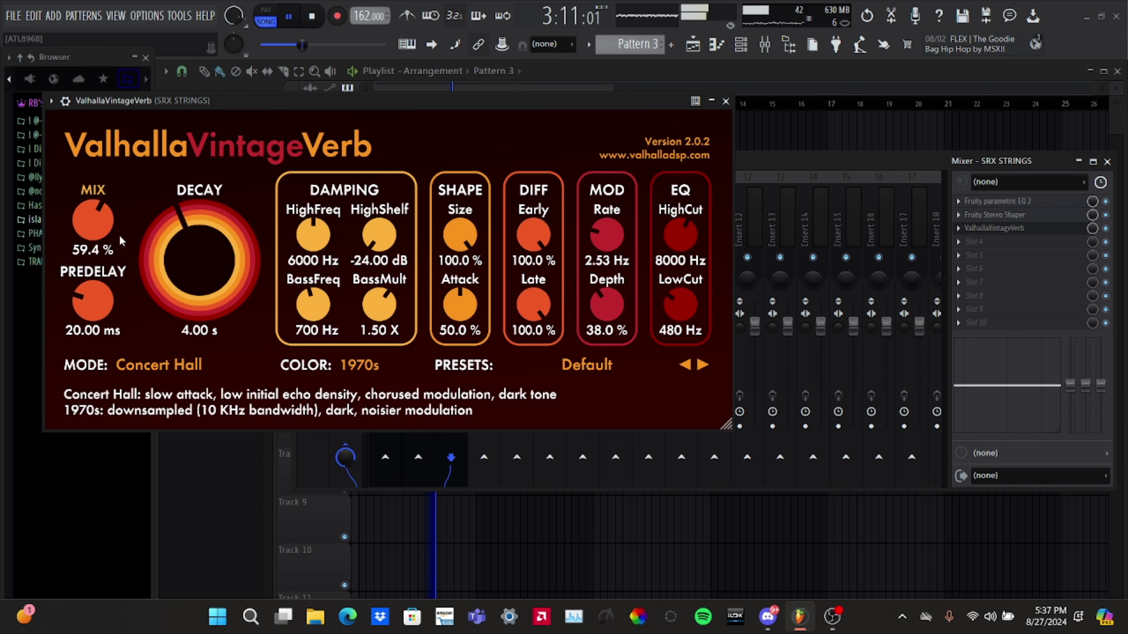
{"action": "left_click_drag", "start_coordinate": [92, 298], "coordinate": [93, 316]}
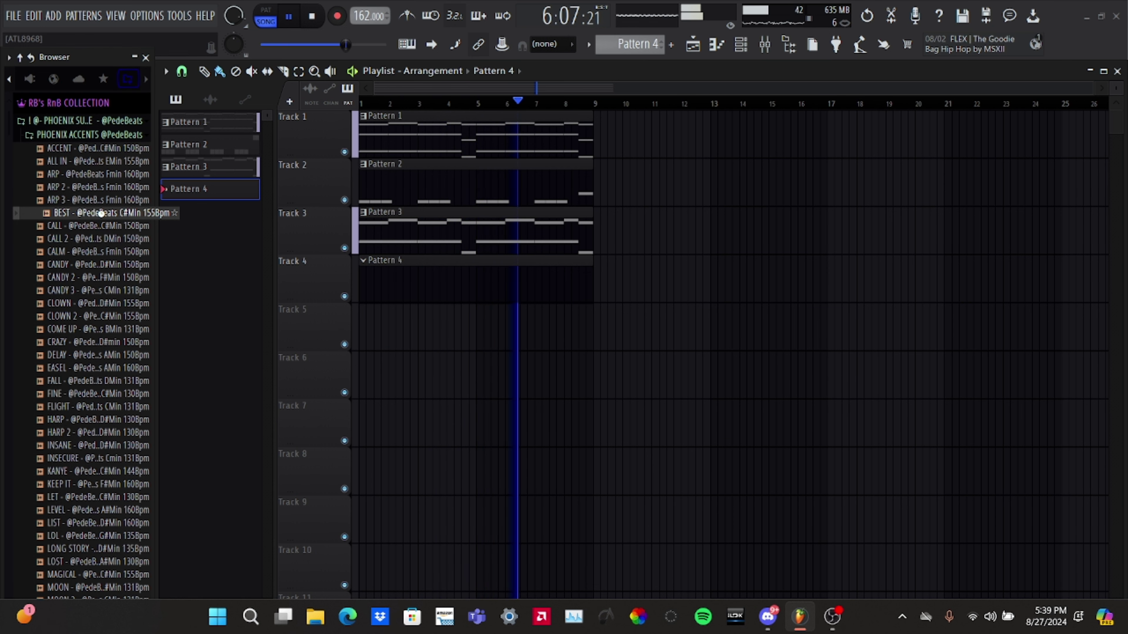
- Place the BEST C#Min 155Bpm accent sample at bar 1 of Track 5 and duplicate it to fill eight bars
{"action": "left_click_drag", "start_coordinate": [101, 213], "coordinate": [338, 319]}
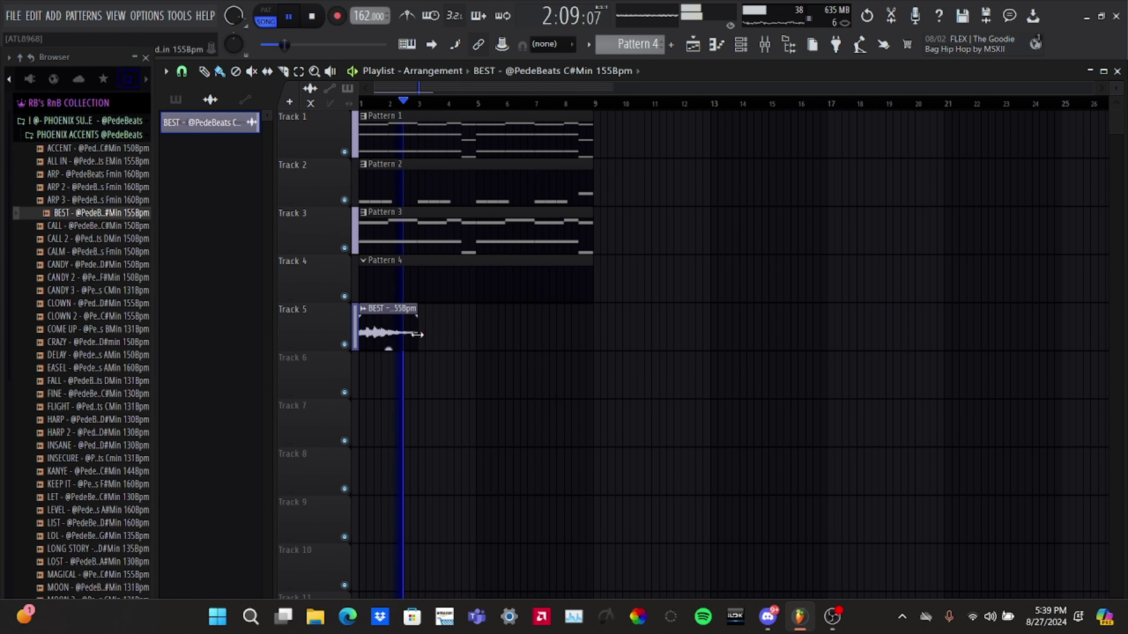
{"action": "left_click", "coordinate": [378, 350]}
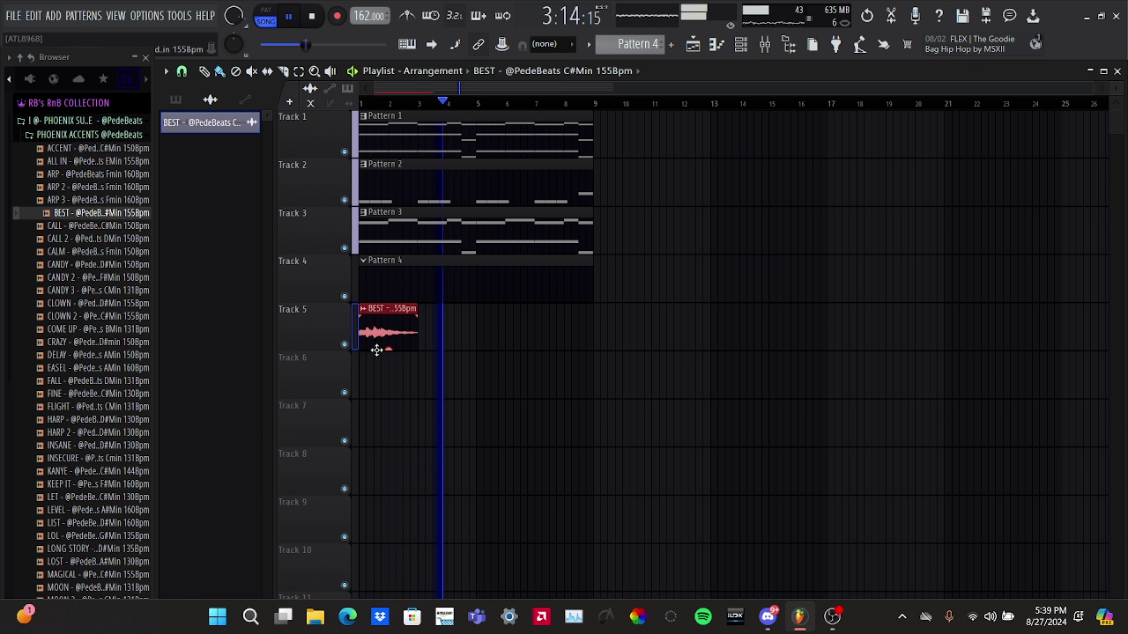
{"action": "key", "text": "ctrl+b"}
{"action": "key", "text": "ctrl+b"}
{"action": "key", "text": "ctrl+b"}
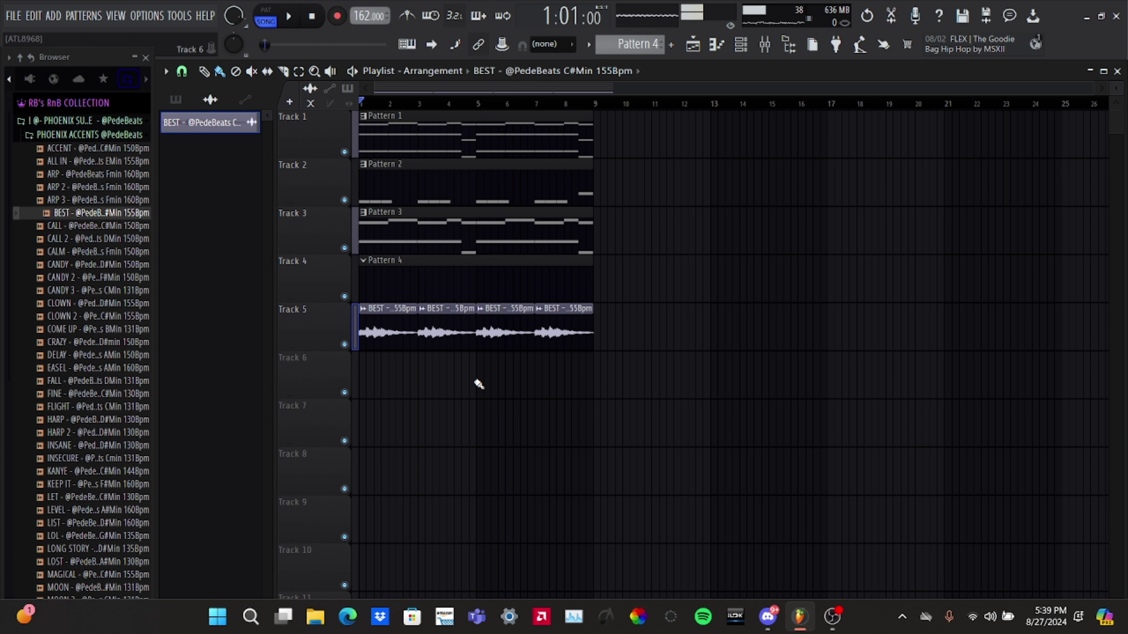
- Shift all four BEST clips on Track 5 one bar later so they start at bar 2
{"action": "left_click", "coordinate": [542, 344]}
{"action": "left_click_drag", "start_coordinate": [522, 344], "coordinate": [401, 348]}
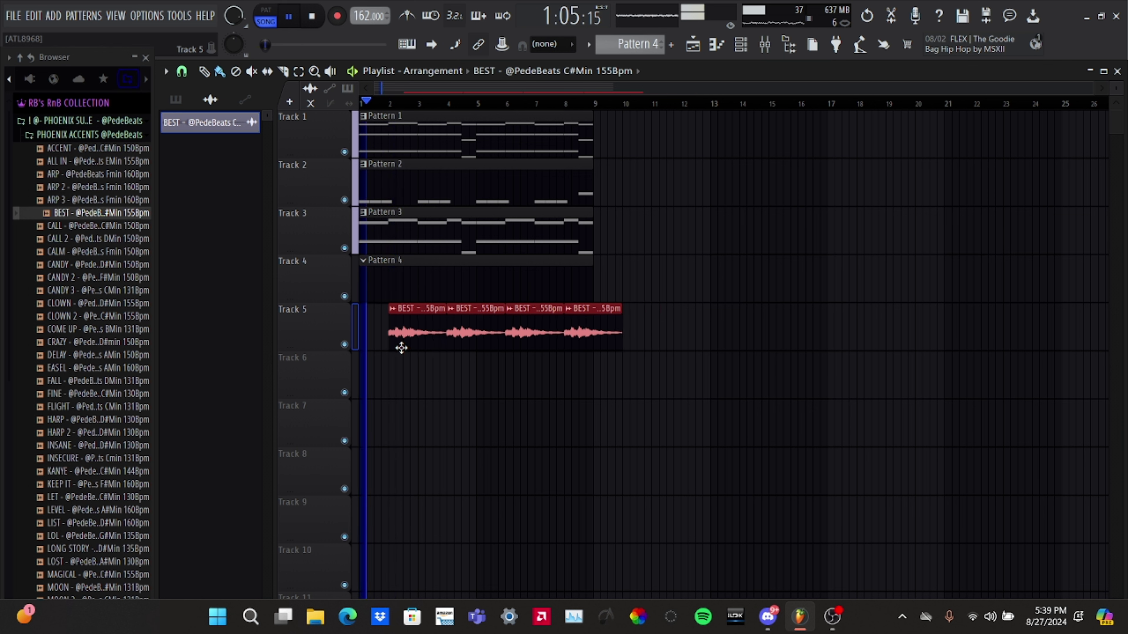
{"action": "left_click", "coordinate": [443, 403]}
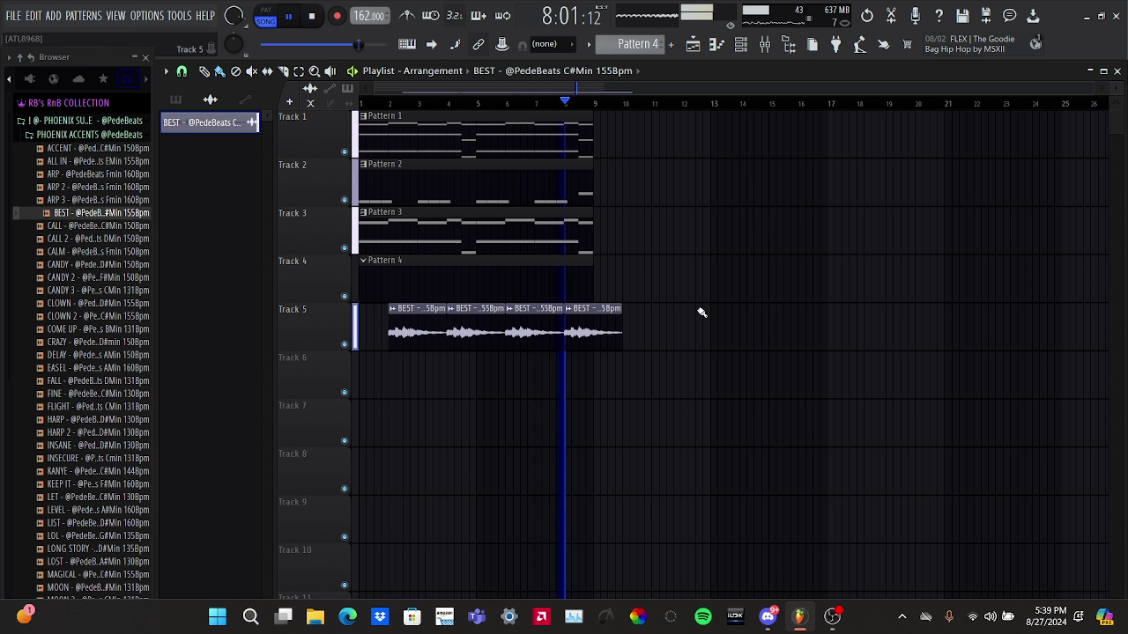
- Select the four BEST clips on Track 5 and give them a fade-out spanning nearly the whole clip
{"action": "left_click_drag", "start_coordinate": [662, 325], "coordinate": [375, 355]}
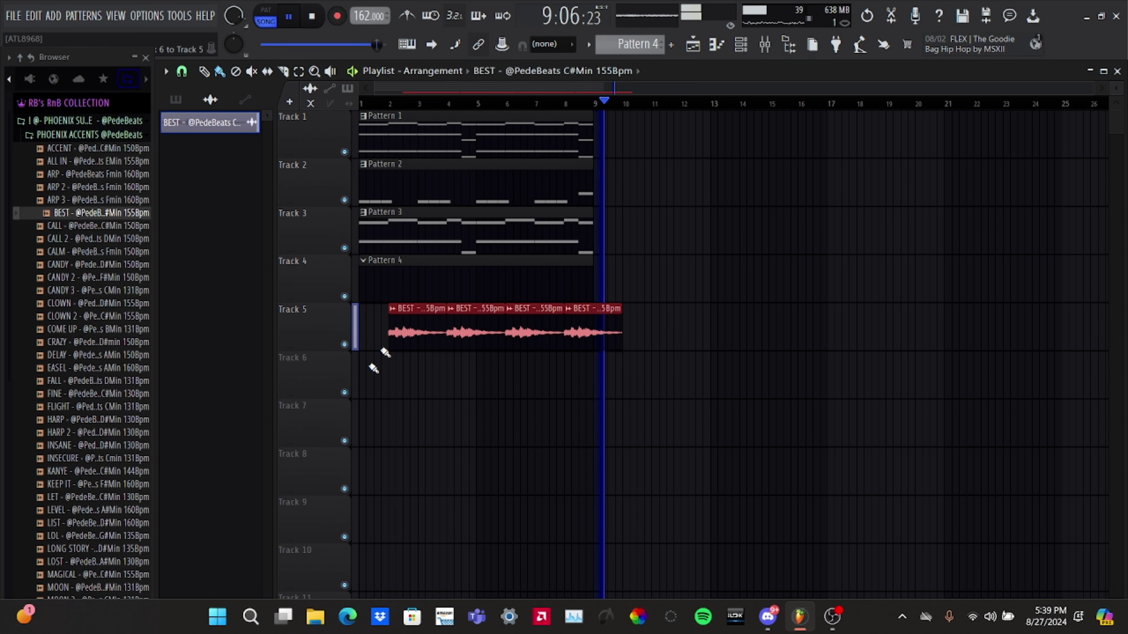
{"action": "key", "text": "space"}
{"action": "key", "text": "space"}
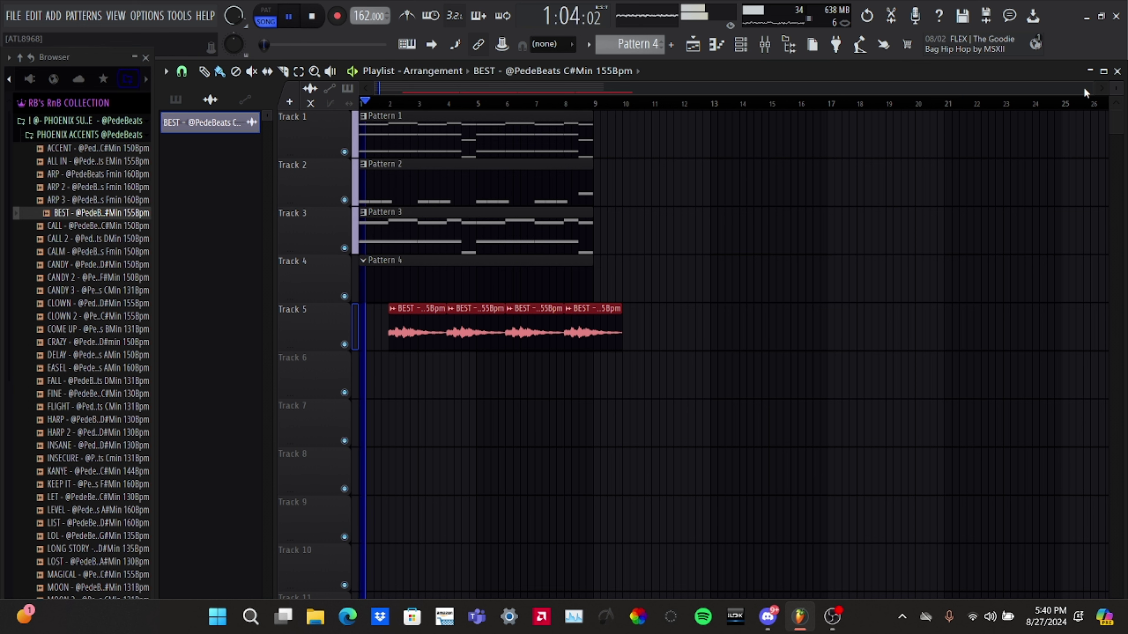
{"action": "left_click_drag", "start_coordinate": [1101, 88], "coordinate": [688, 114]}
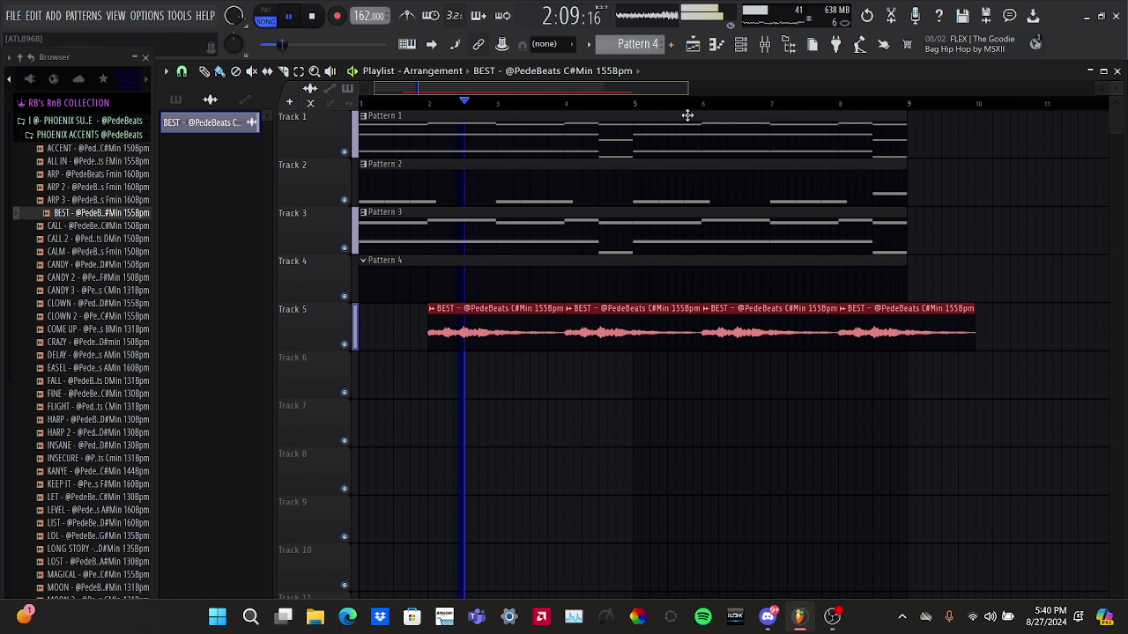
{"action": "key", "text": "space"}
{"action": "key", "text": "space"}
{"action": "left_click_drag", "start_coordinate": [565, 319], "coordinate": [465, 320]}
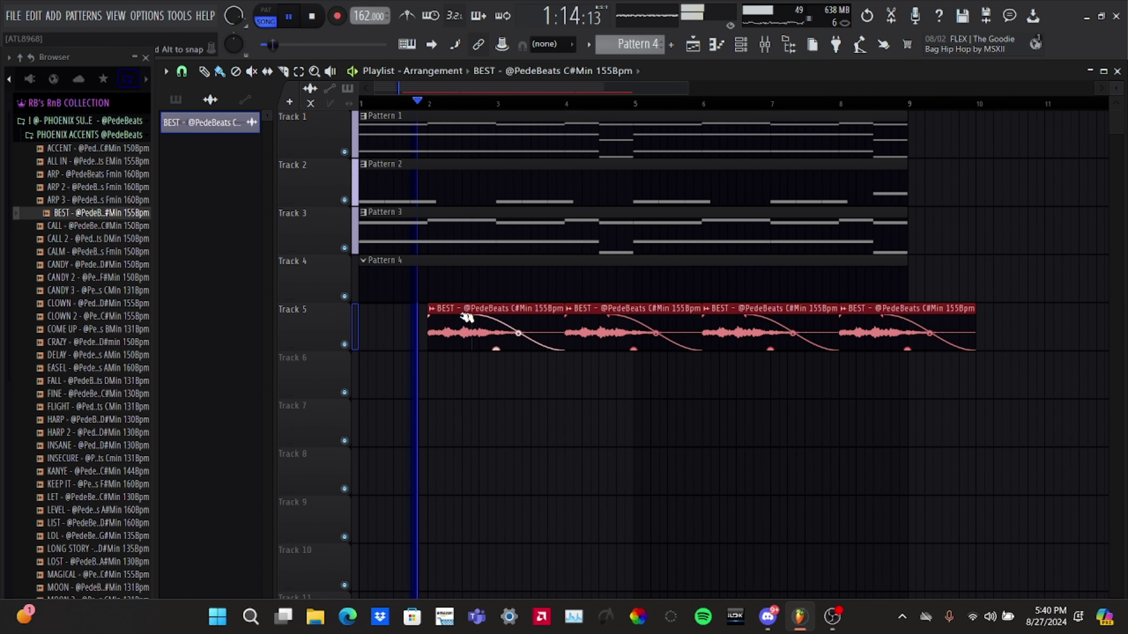
- Set the BEST sample's declicking mode to Generic (bleeding) and solo Track 5
{"action": "double_click", "coordinate": [462, 333]}
{"action": "left_click", "coordinate": [251, 301]}
{"action": "left_click", "coordinate": [240, 355]}
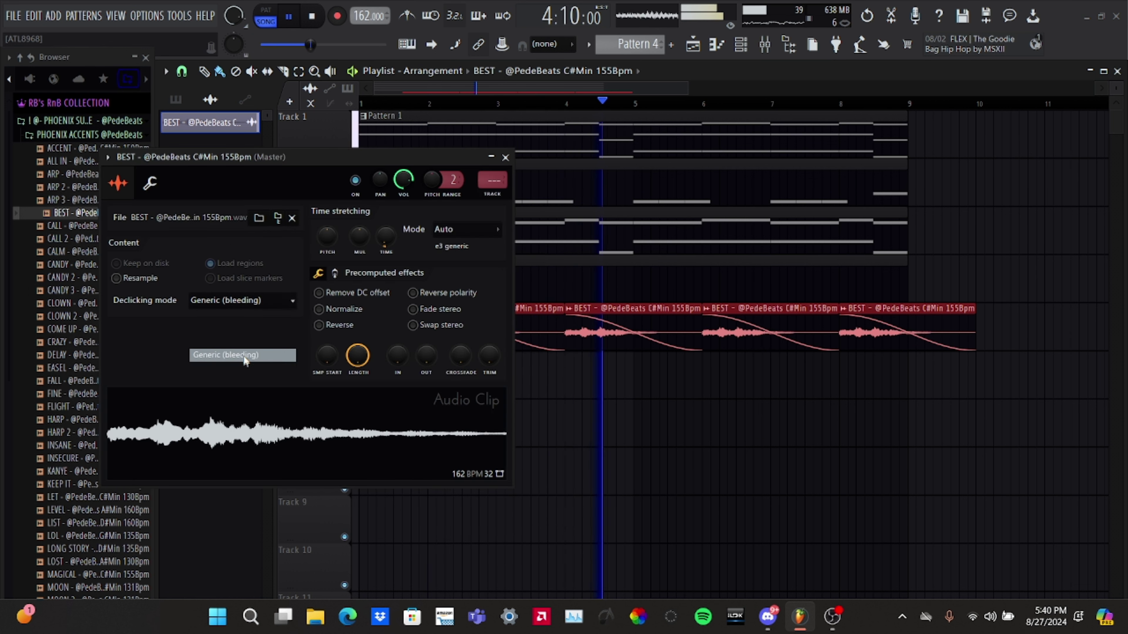
{"action": "left_click", "coordinate": [505, 157]}
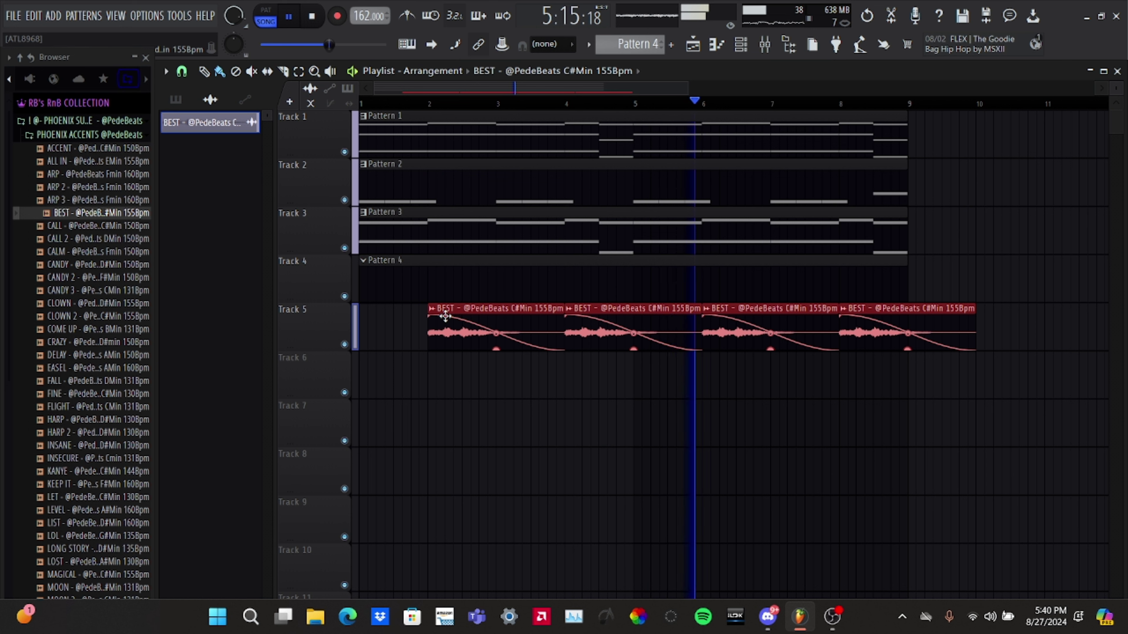
{"action": "left_click", "coordinate": [345, 344], "text": "ctrl"}
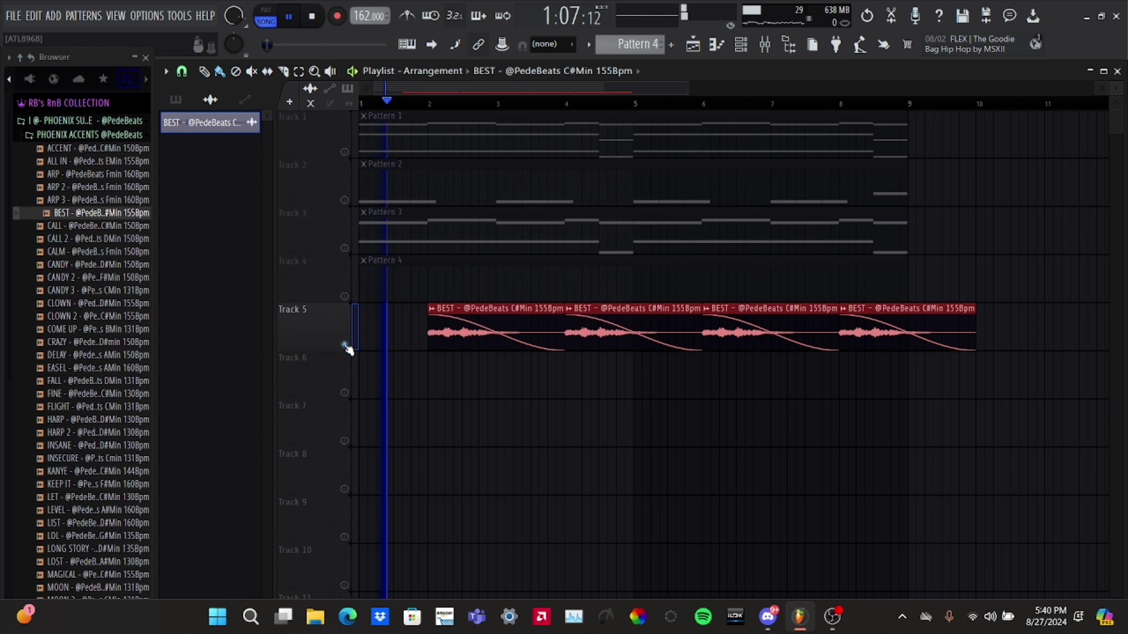
- Unsolo Track 5 and review the BEST sample's channel settings
{"action": "left_click", "coordinate": [347, 346], "text": "ctrl"}
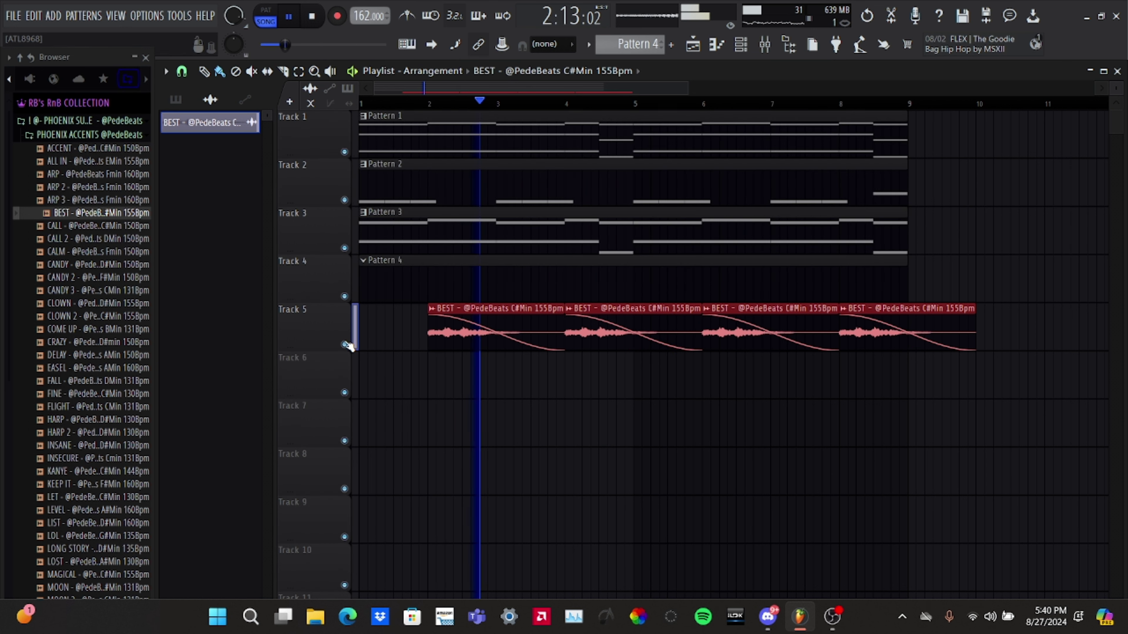
{"action": "double_click", "coordinate": [466, 340]}
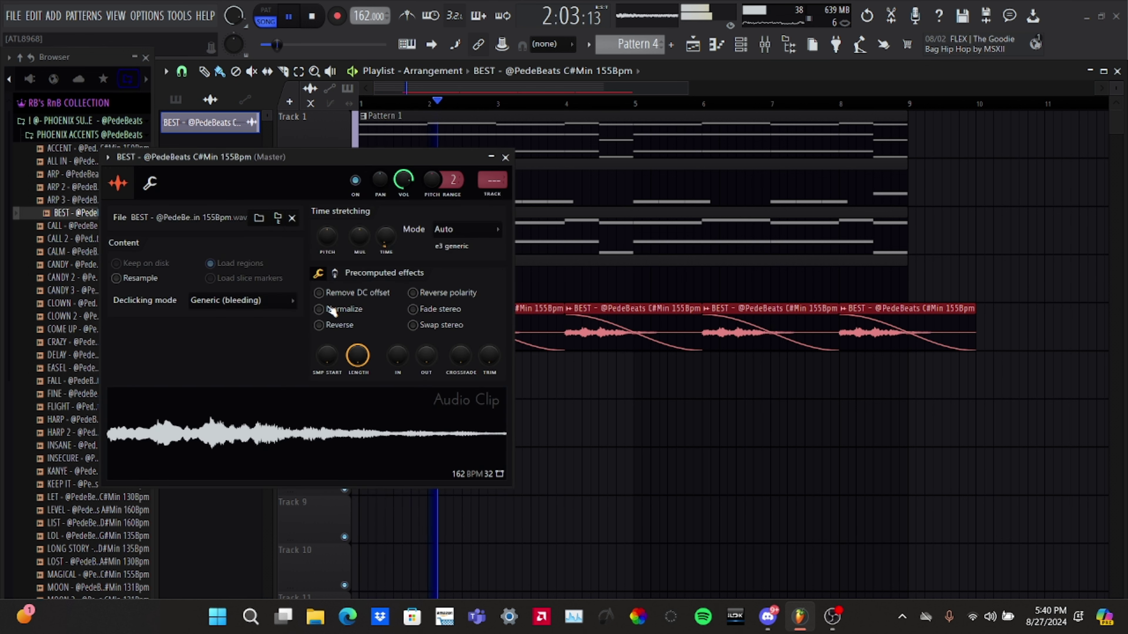
{"action": "left_click", "coordinate": [505, 158]}
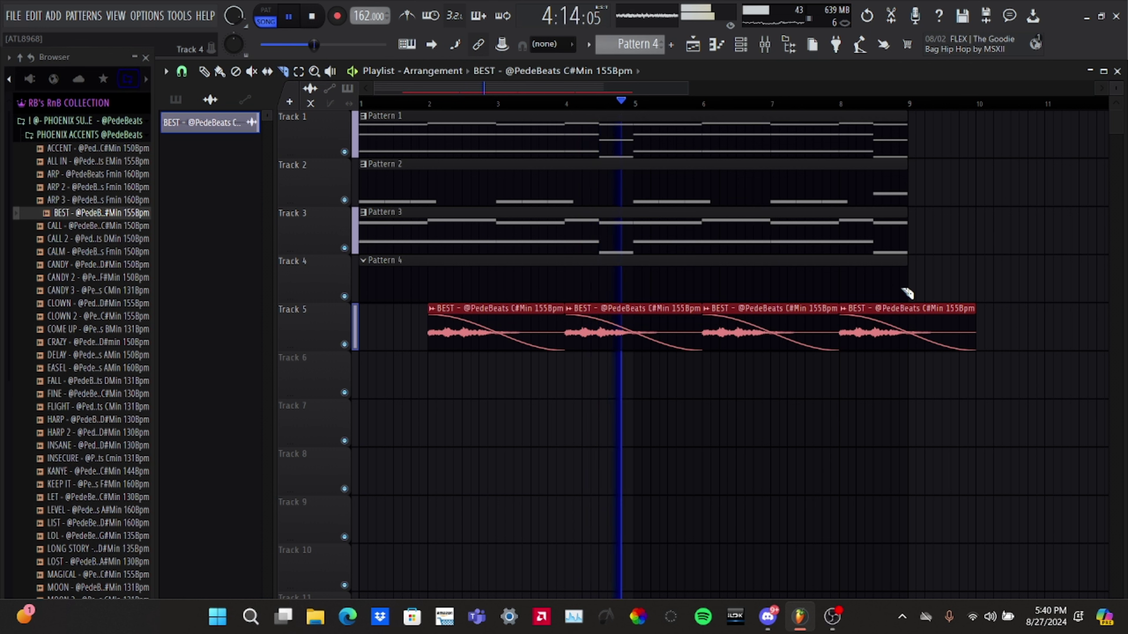
- Slice the last BEST clip on Track 5 at bar 9, stop playback and delete the excess piece
{"action": "left_click_drag", "start_coordinate": [908, 293], "coordinate": [911, 410]}
{"action": "key", "text": "space"}
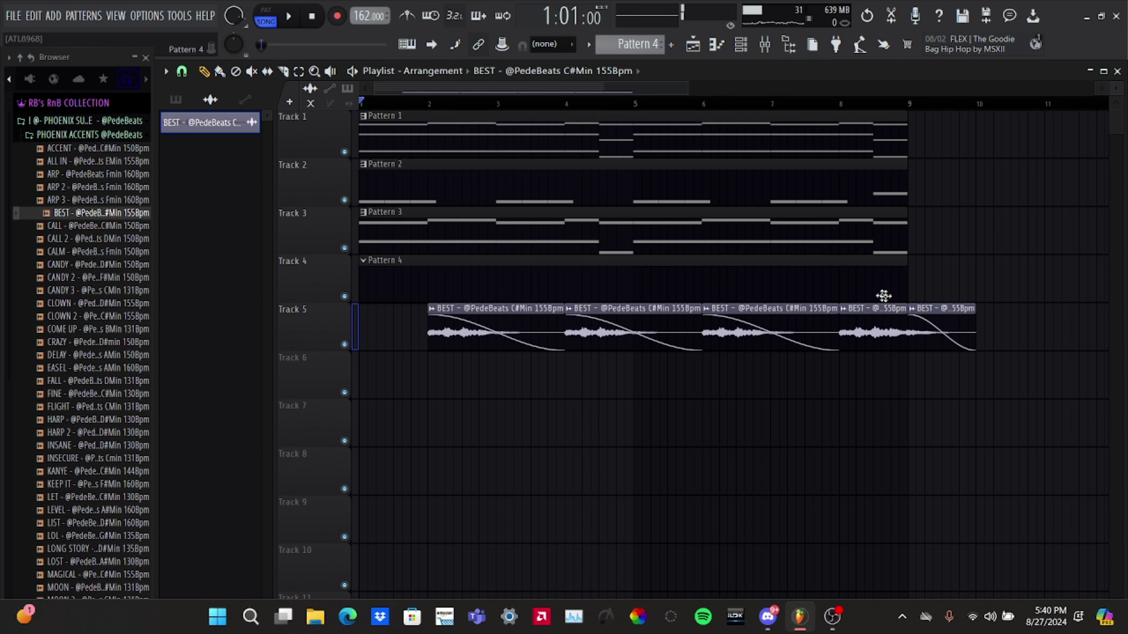
{"action": "right_click", "coordinate": [937, 320]}
- Solo Track 5, select the eight-bar song section and render the Master mixer track to an audio clip
{"action": "right_click", "coordinate": [344, 345]}
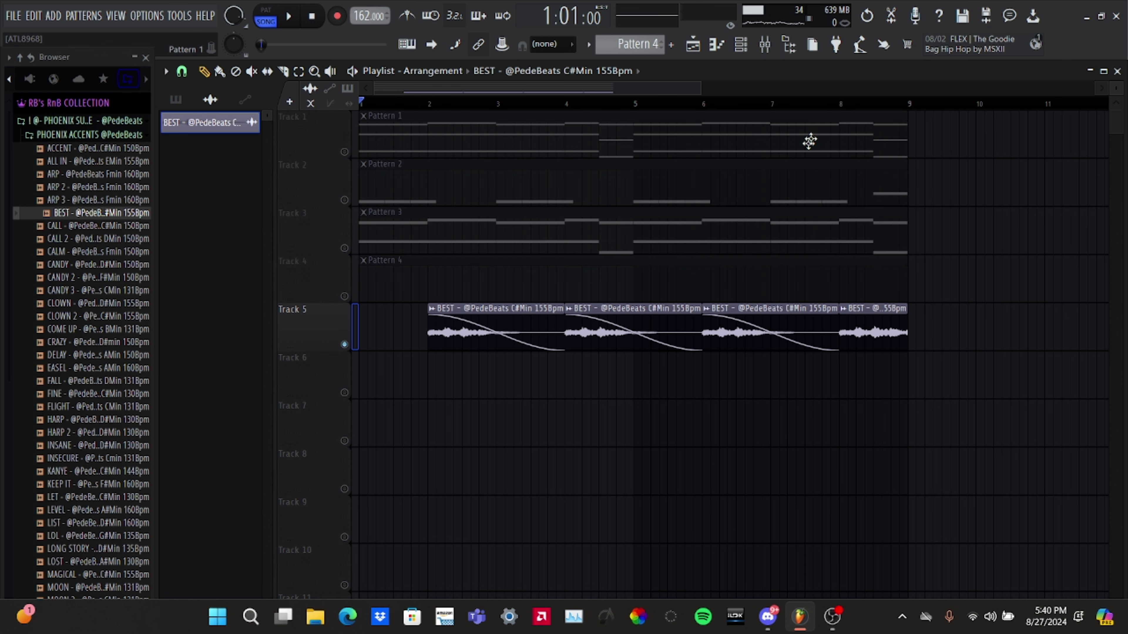
{"action": "key", "text": "ctrl+a"}
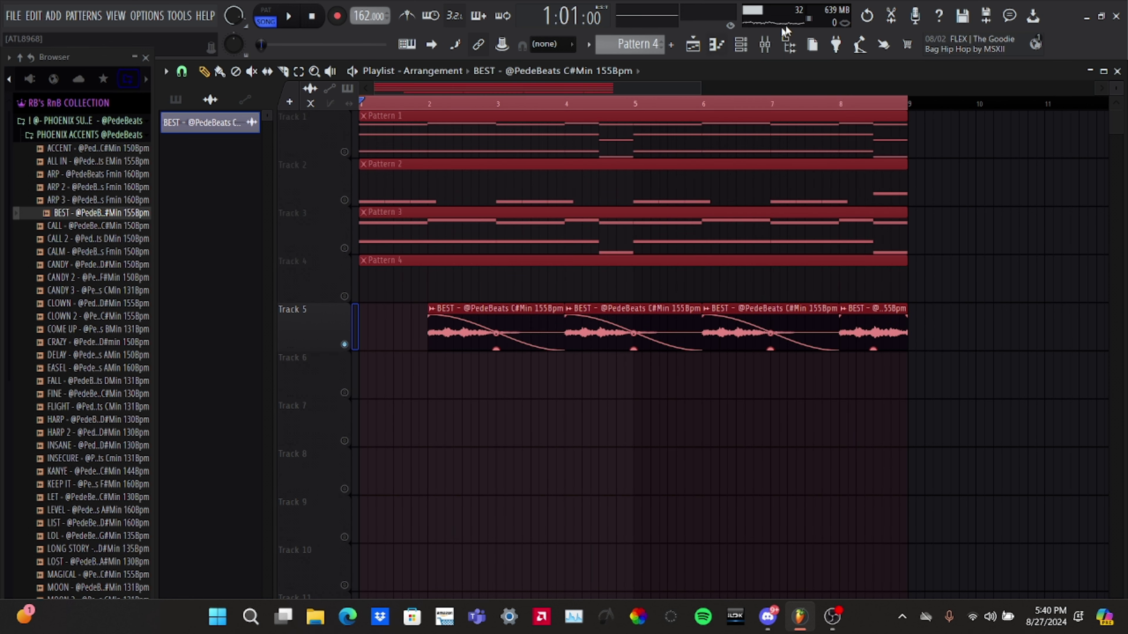
{"action": "left_click", "coordinate": [767, 48]}
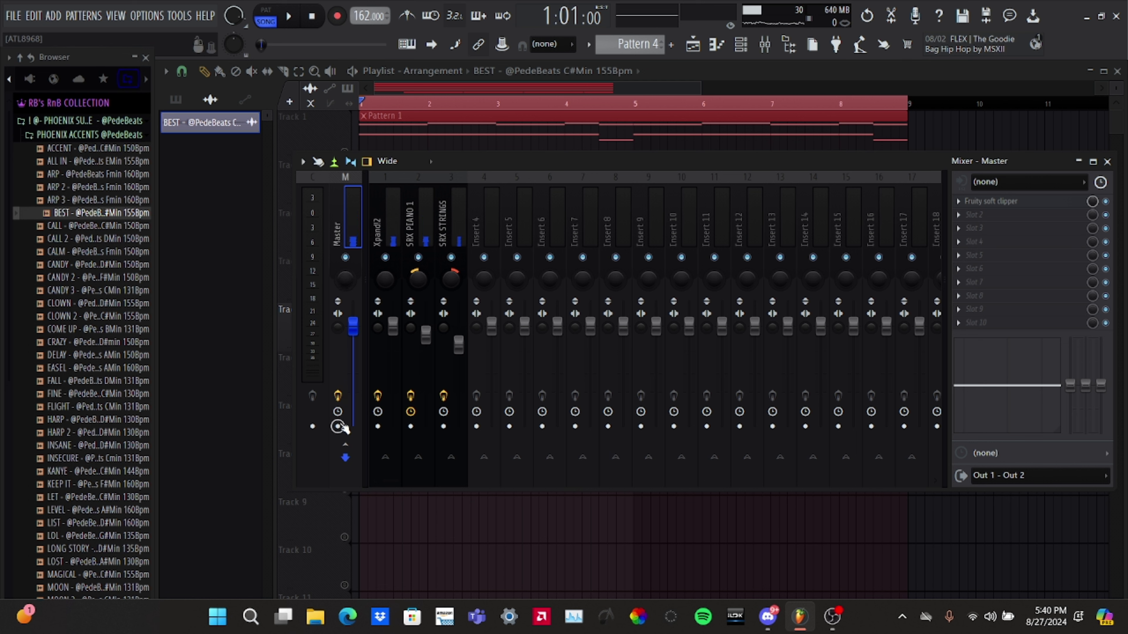
{"action": "key", "text": "alt+r"}
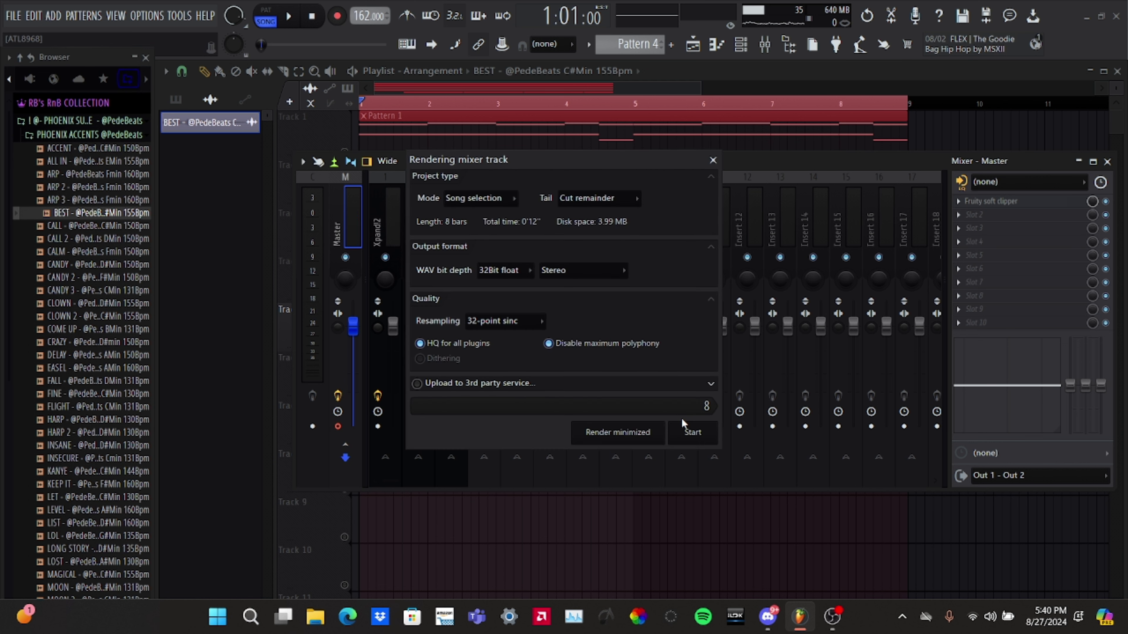
{"action": "left_click", "coordinate": [684, 431]}
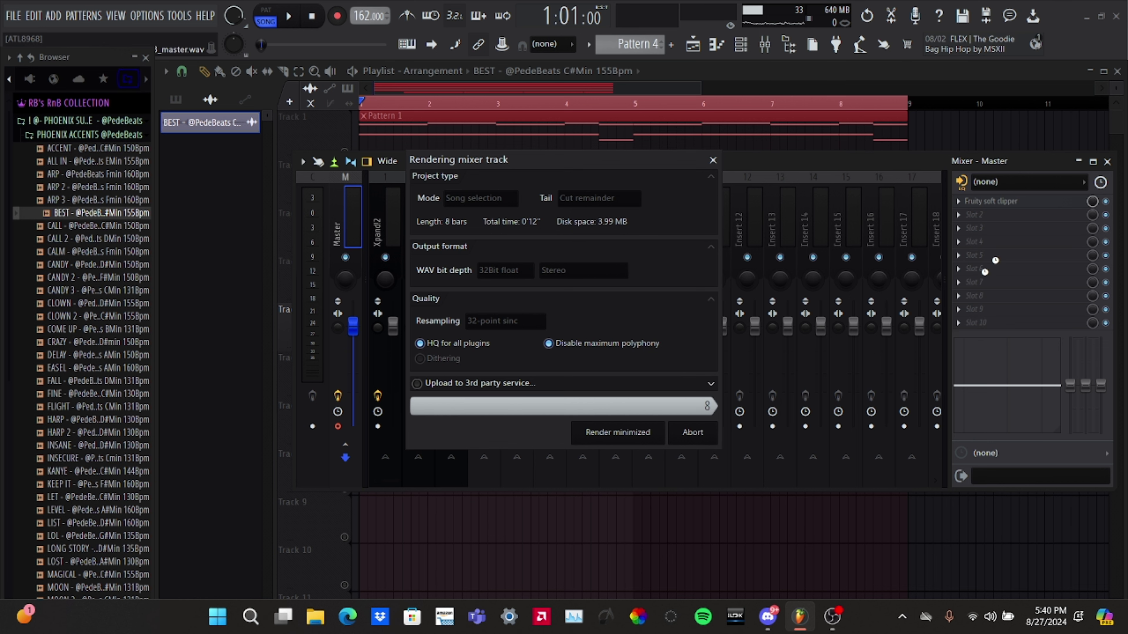
{"action": "left_click", "coordinate": [1108, 163]}
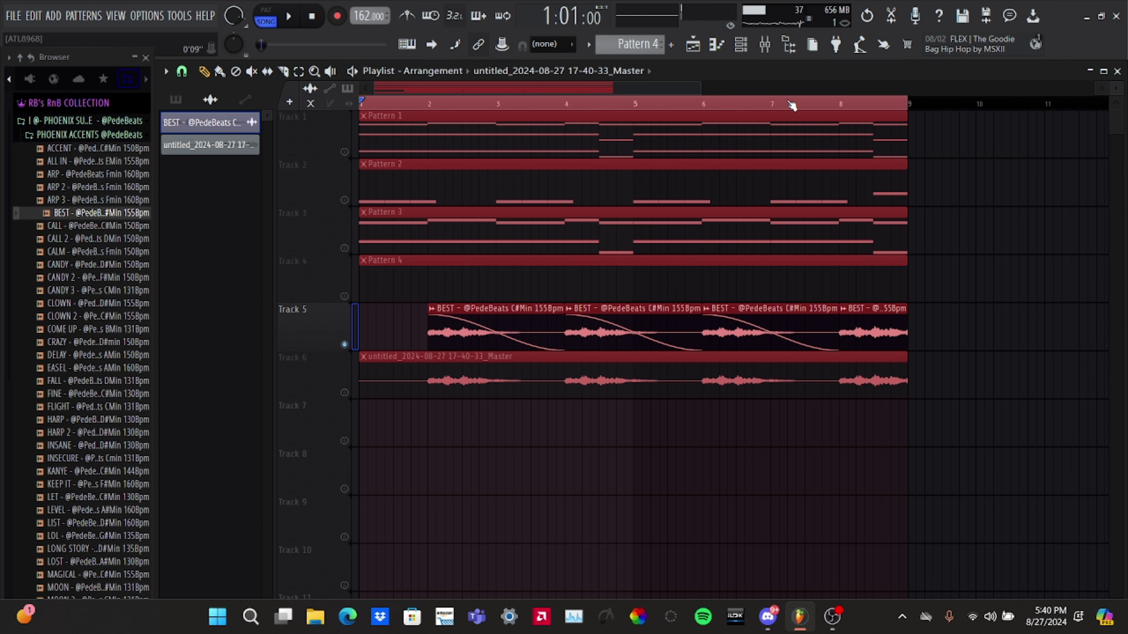
- Unsolo the tracks and replace the four BEST clips on Track 5 with the rendered master clip from Track 6
{"action": "right_click", "coordinate": [345, 393]}
{"action": "right_click", "coordinate": [345, 393]}
{"action": "key", "text": "ctrl+d"}
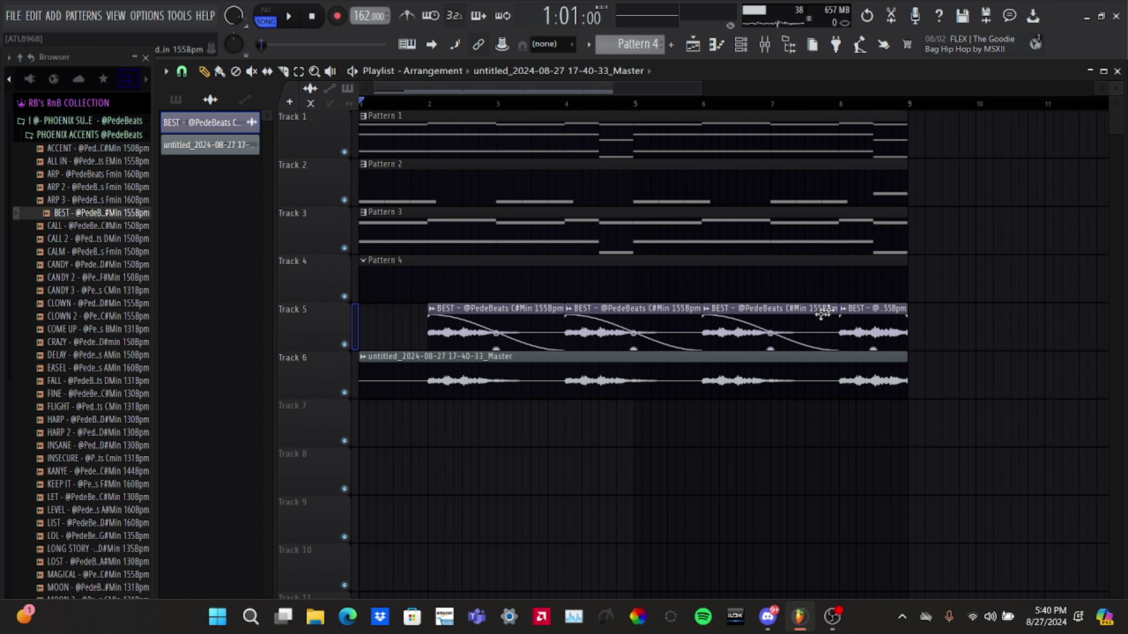
{"action": "right_click", "coordinate": [863, 331]}
{"action": "right_click", "coordinate": [791, 333]}
{"action": "right_click", "coordinate": [644, 334]}
{"action": "right_click", "coordinate": [541, 335]}
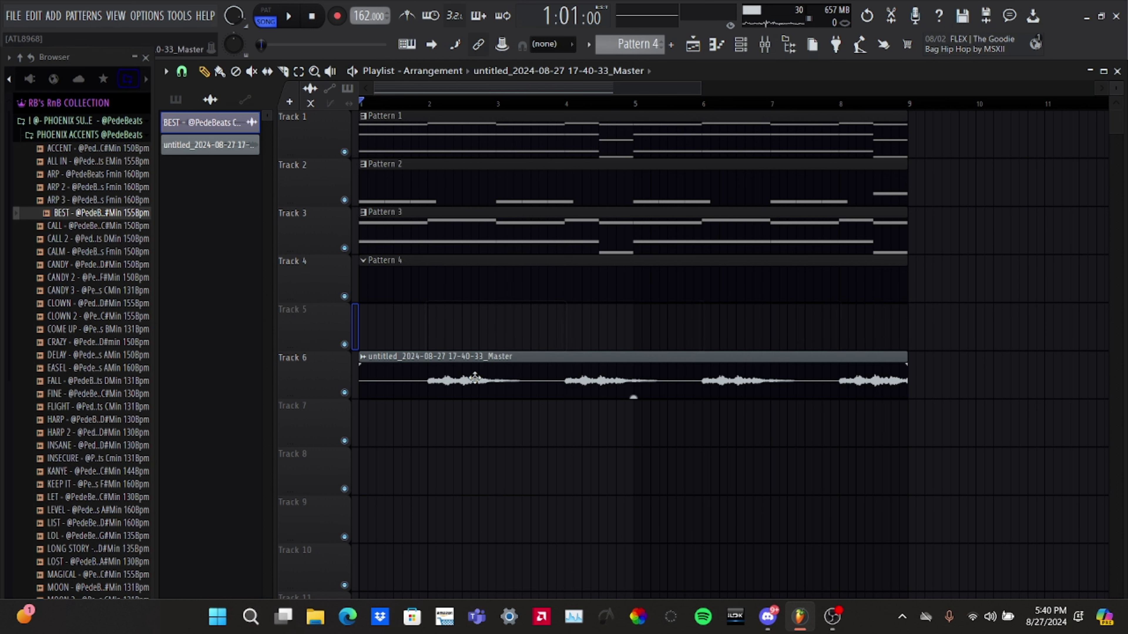
{"action": "left_click_drag", "start_coordinate": [475, 379], "coordinate": [464, 335]}
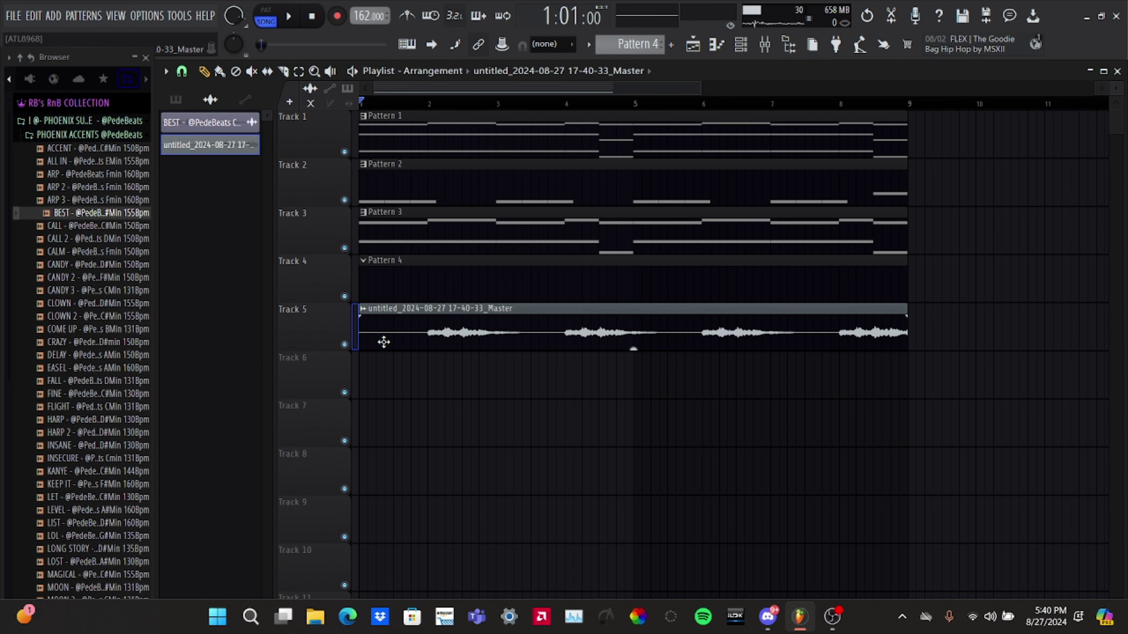
- Set the rendered clip's declicking mode to Generic (bleeding) and play the arrangement
{"action": "double_click", "coordinate": [381, 334]}
{"action": "left_click", "coordinate": [294, 329]}
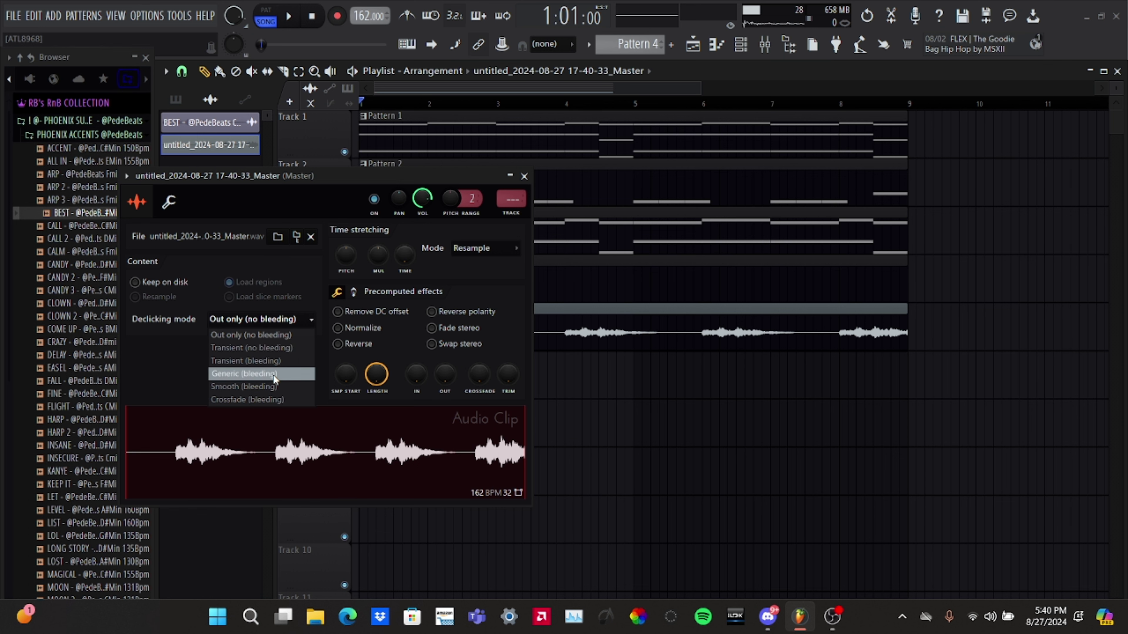
{"action": "left_click", "coordinate": [262, 374]}
{"action": "key", "text": "space"}
{"action": "left_click", "coordinate": [524, 177]}
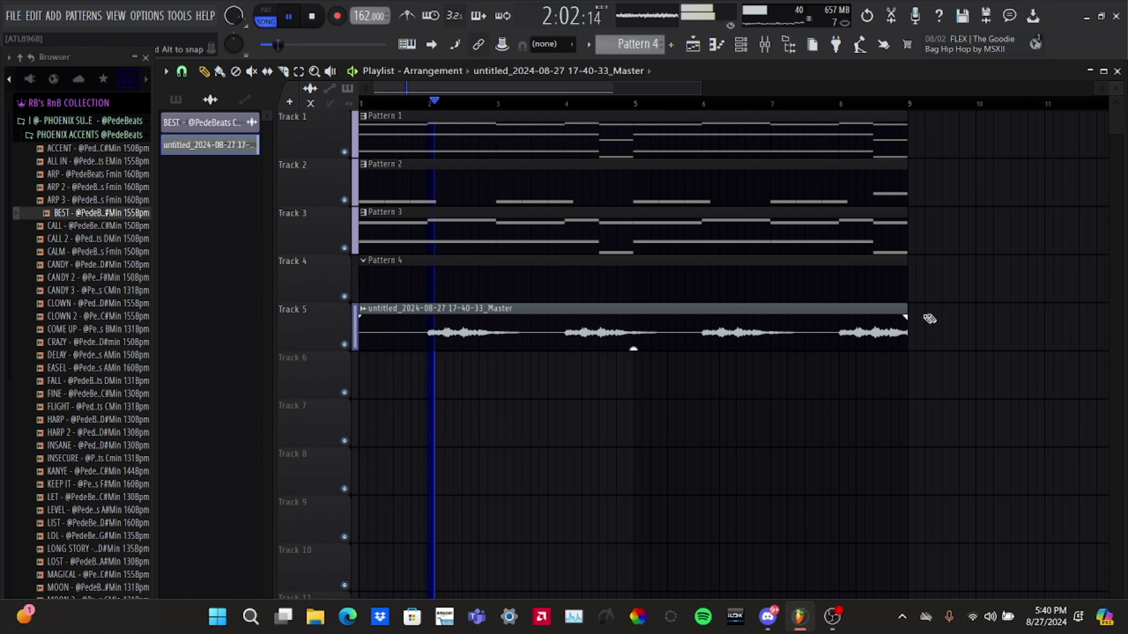
- Duplicate the rendered clip on Track 5 so the copy starts at bar 9, and make that copy unique
{"action": "left_click_drag", "start_coordinate": [928, 317], "coordinate": [622, 398]}
{"action": "key", "text": "ctrl+b"}
{"action": "left_click", "coordinate": [673, 481], "text": "ctrl"}
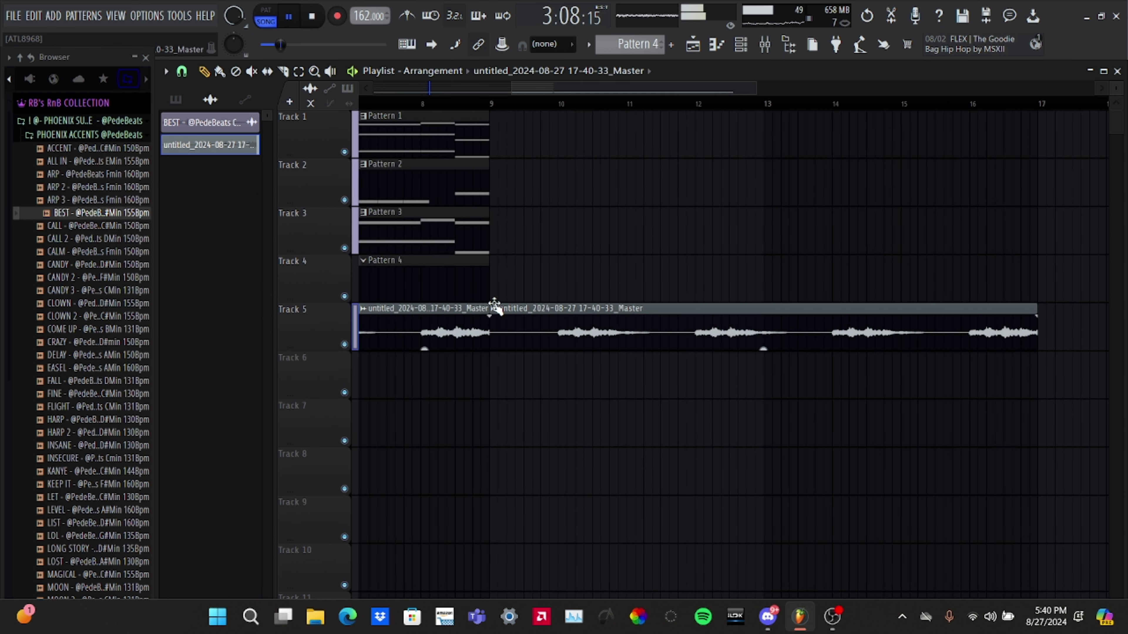
{"action": "left_click", "coordinate": [494, 310]}
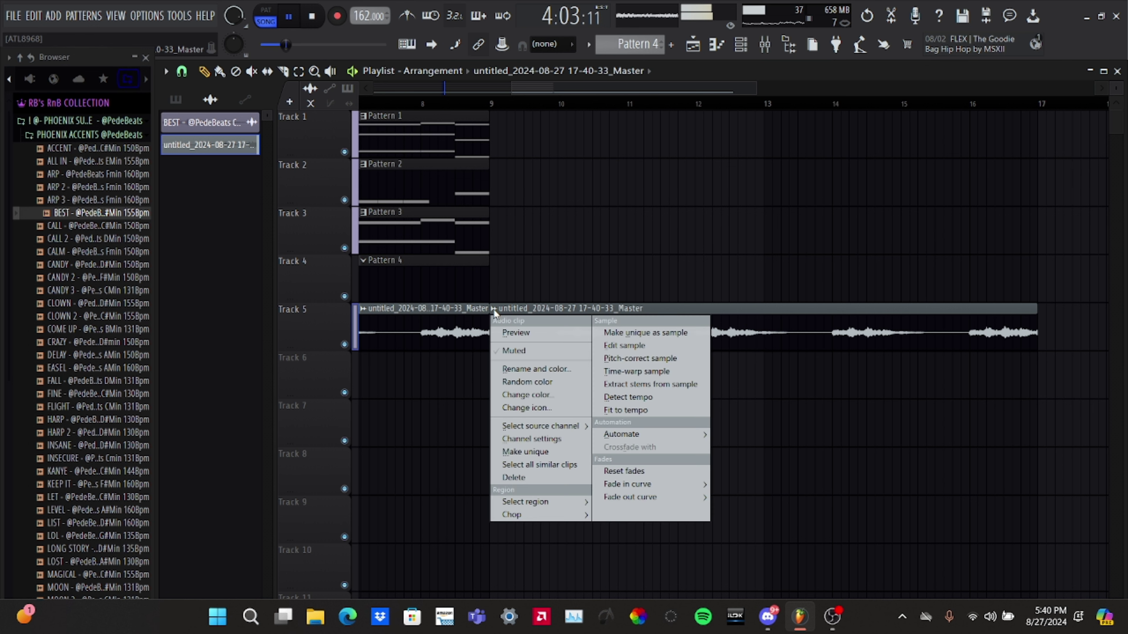
{"action": "left_click", "coordinate": [561, 453]}
- Set the copied clip's time-stretching mode to Stretch and pitch range to 12, shift its pitch and reverse it
{"action": "double_click", "coordinate": [456, 338]}
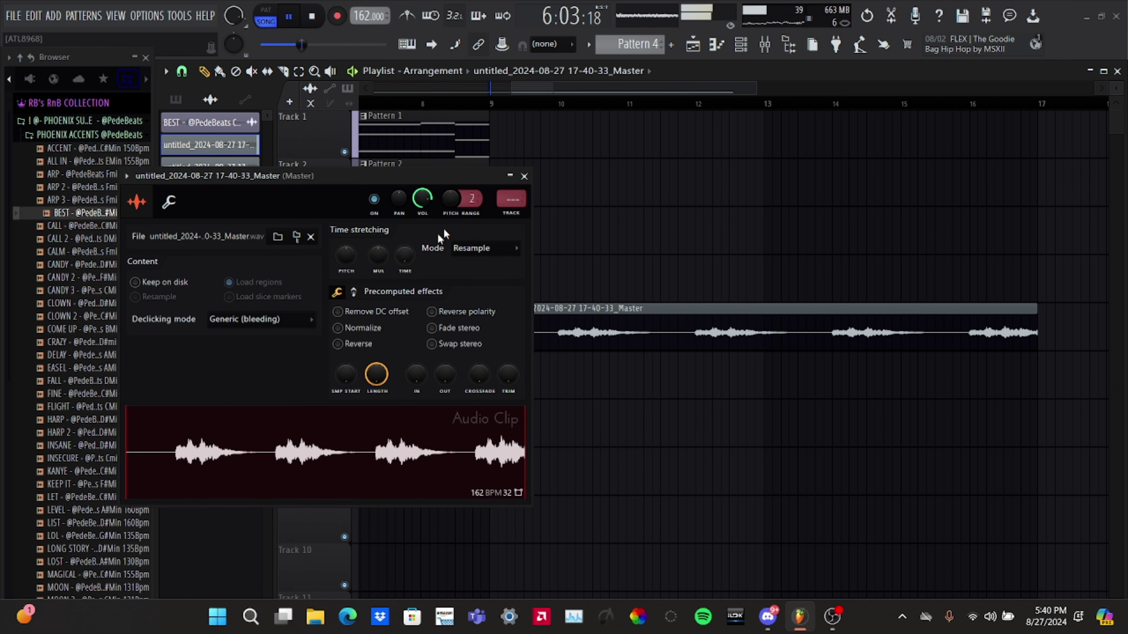
{"action": "left_click", "coordinate": [525, 177]}
{"action": "double_click", "coordinate": [577, 330]}
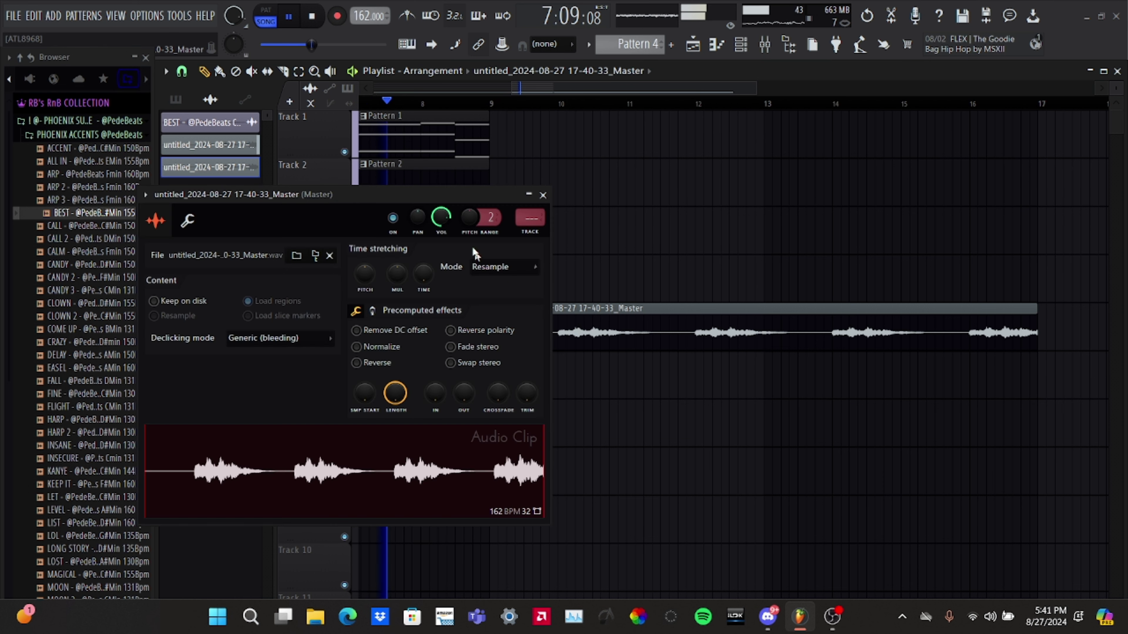
{"action": "left_click", "coordinate": [507, 275]}
{"action": "left_click", "coordinate": [485, 306]}
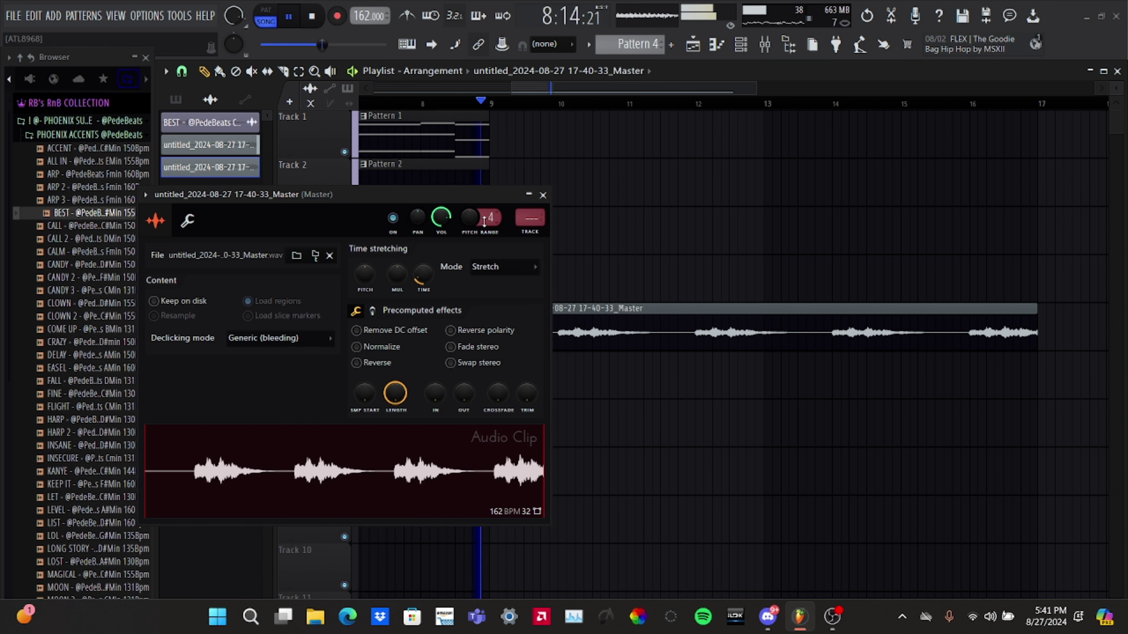
{"action": "left_click_drag", "start_coordinate": [484, 221], "coordinate": [480, 173]}
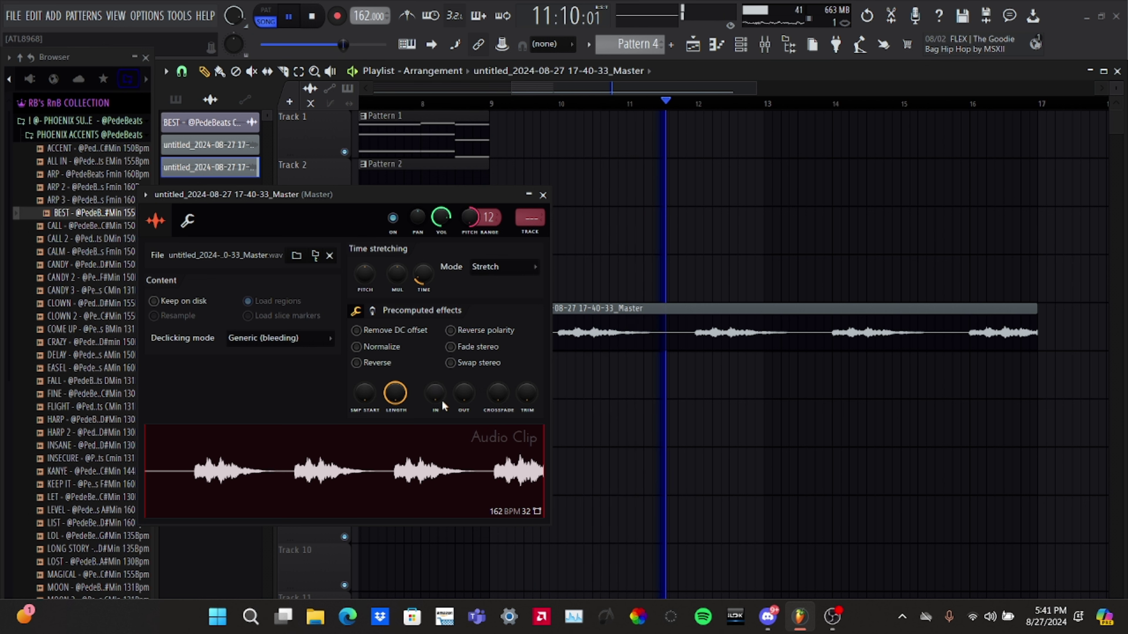
{"action": "left_click", "coordinate": [362, 363]}
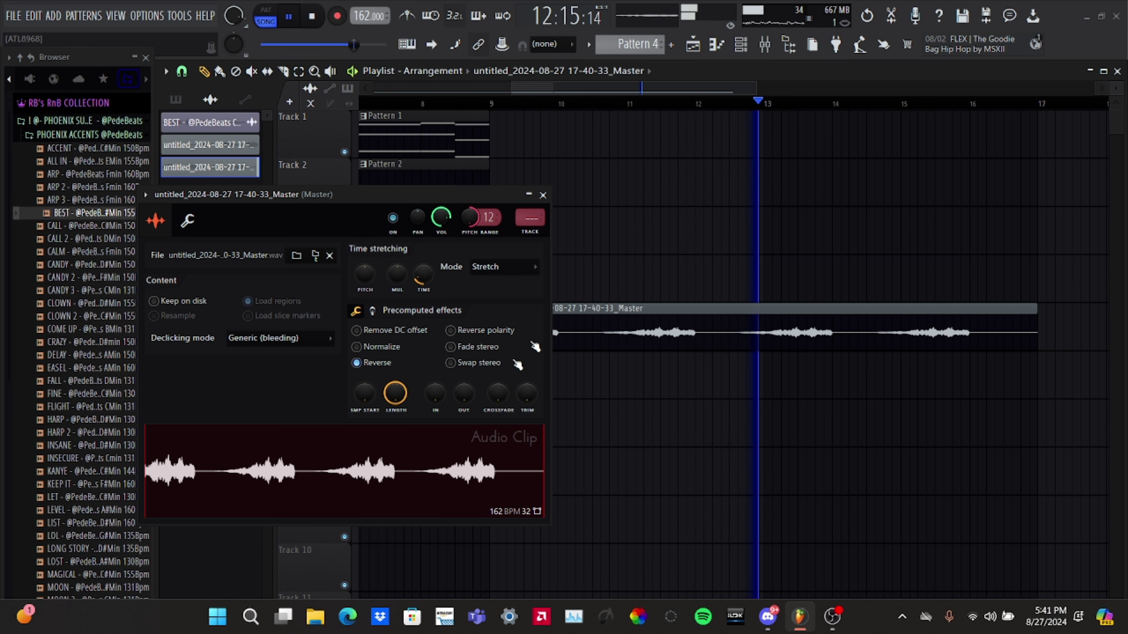
- Stop playback and move the reversed copy to the start of Track 6, beneath the original clip
{"action": "left_click", "coordinate": [542, 195]}
{"action": "key", "text": "space"}
{"action": "left_click_drag", "start_coordinate": [633, 331], "coordinate": [145, 368]}
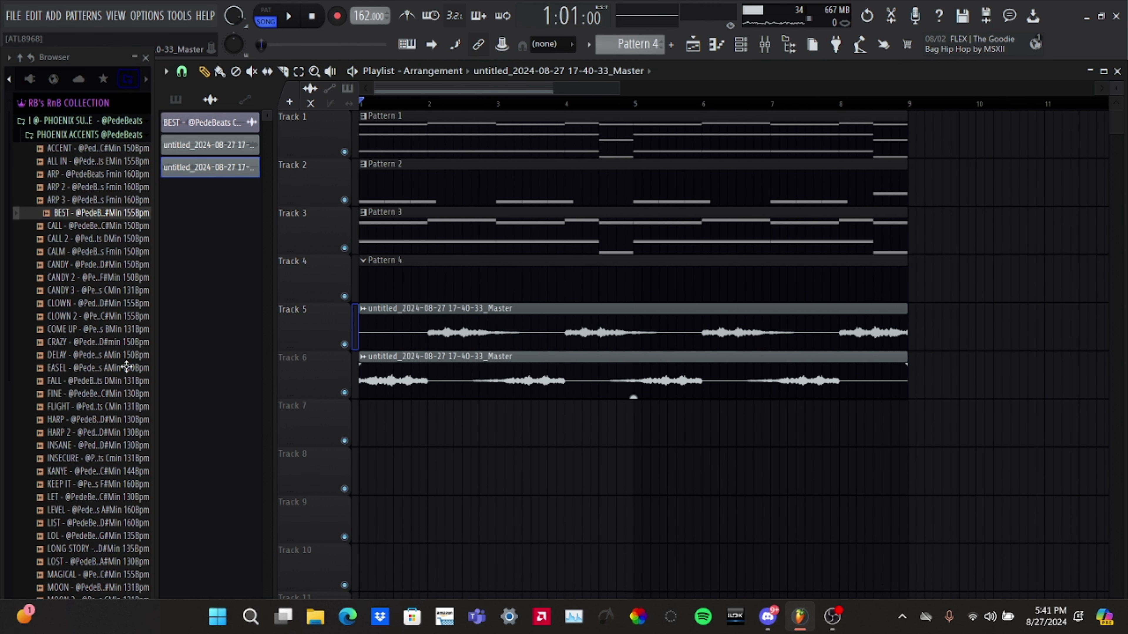
- During playback, pan the reversed Track 6 clip slightly left and balance its volume against the Track 5 clip
{"action": "key", "text": "space"}
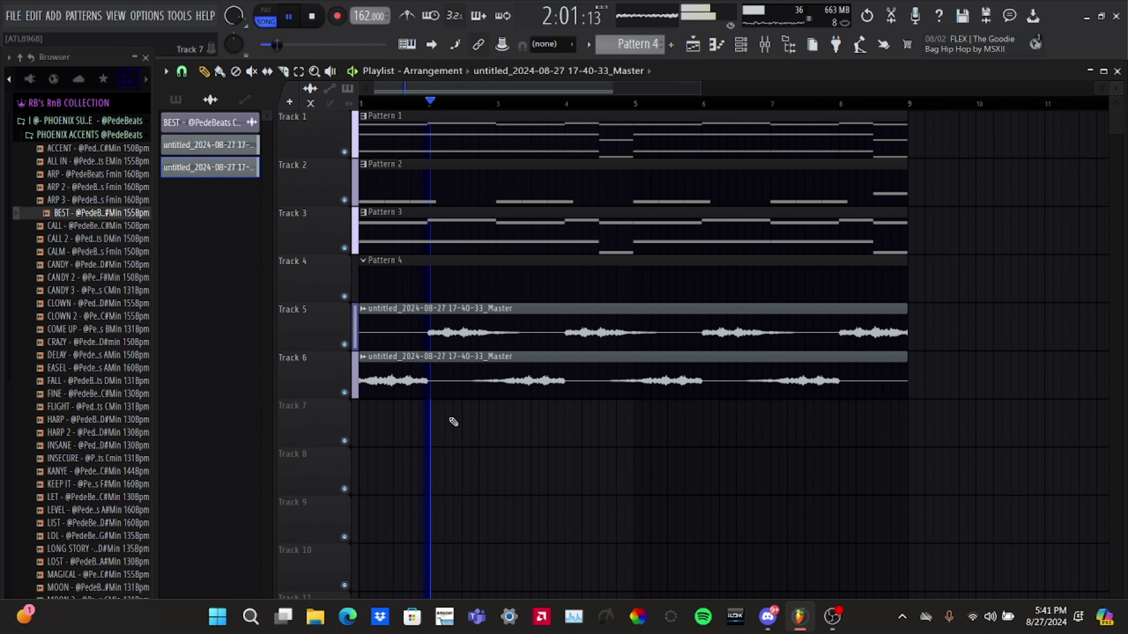
{"action": "double_click", "coordinate": [410, 383]}
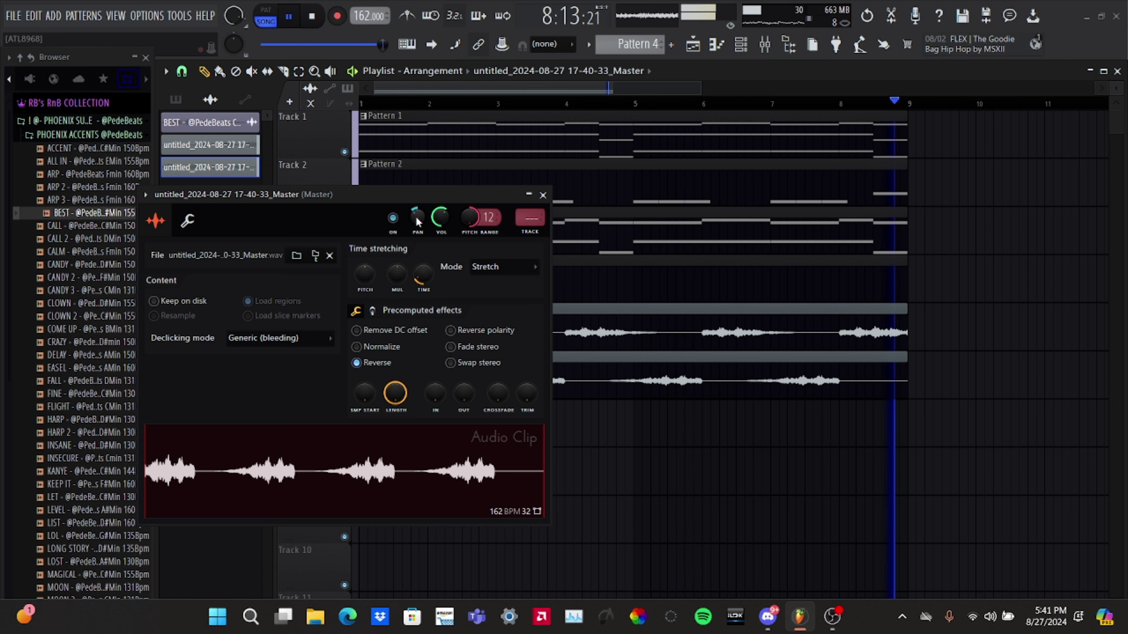
{"action": "left_click", "coordinate": [544, 196]}
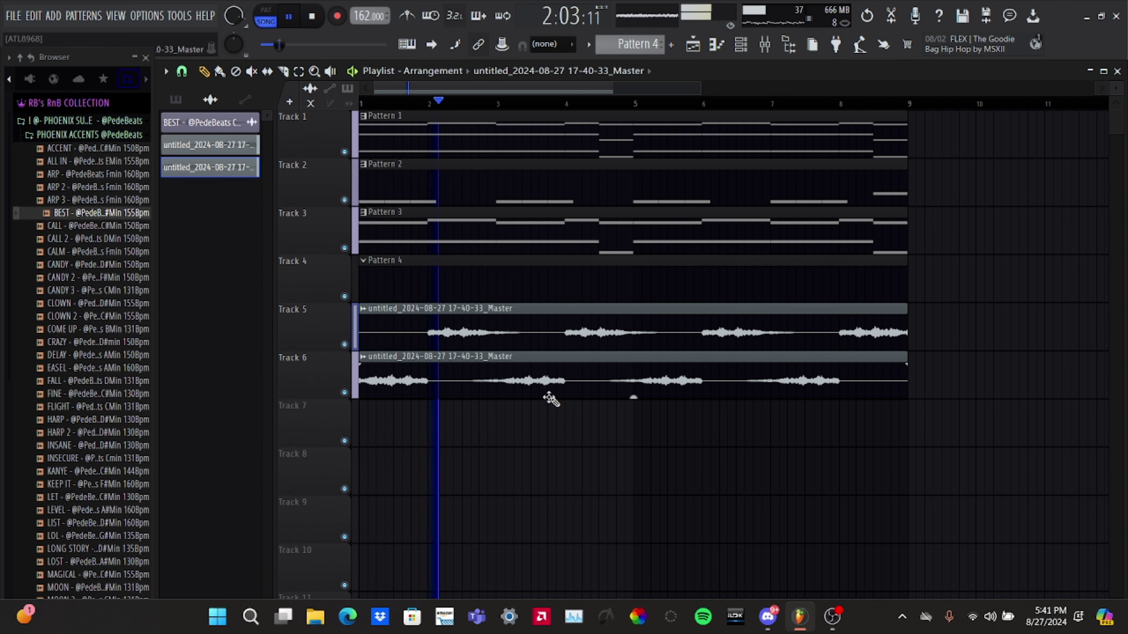
{"action": "double_click", "coordinate": [456, 330]}
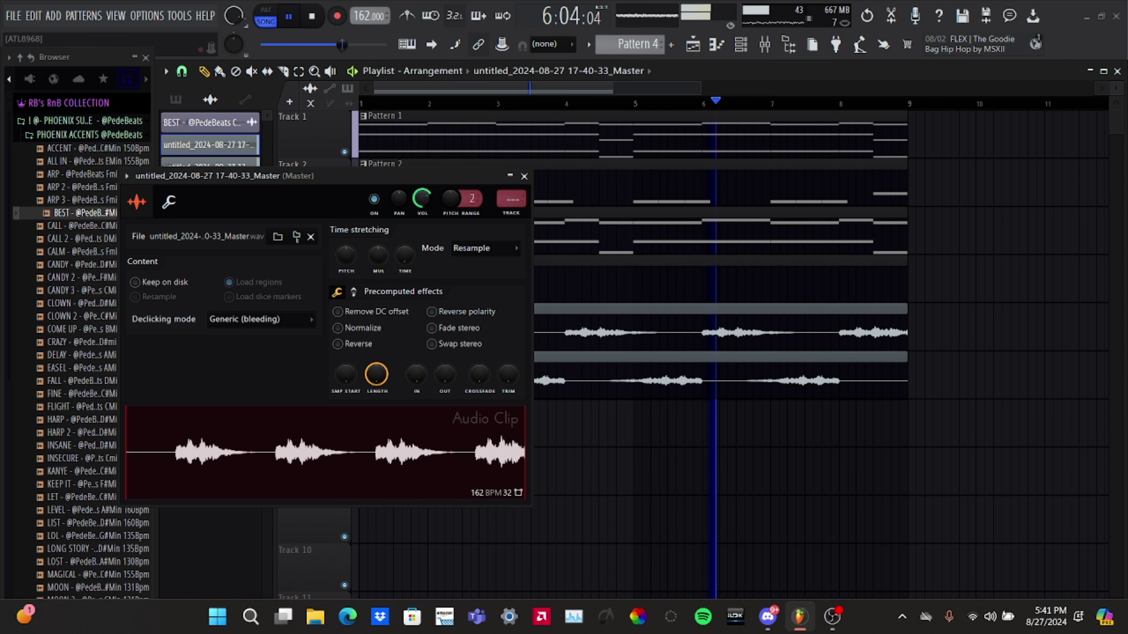
{"action": "left_click", "coordinate": [510, 178]}
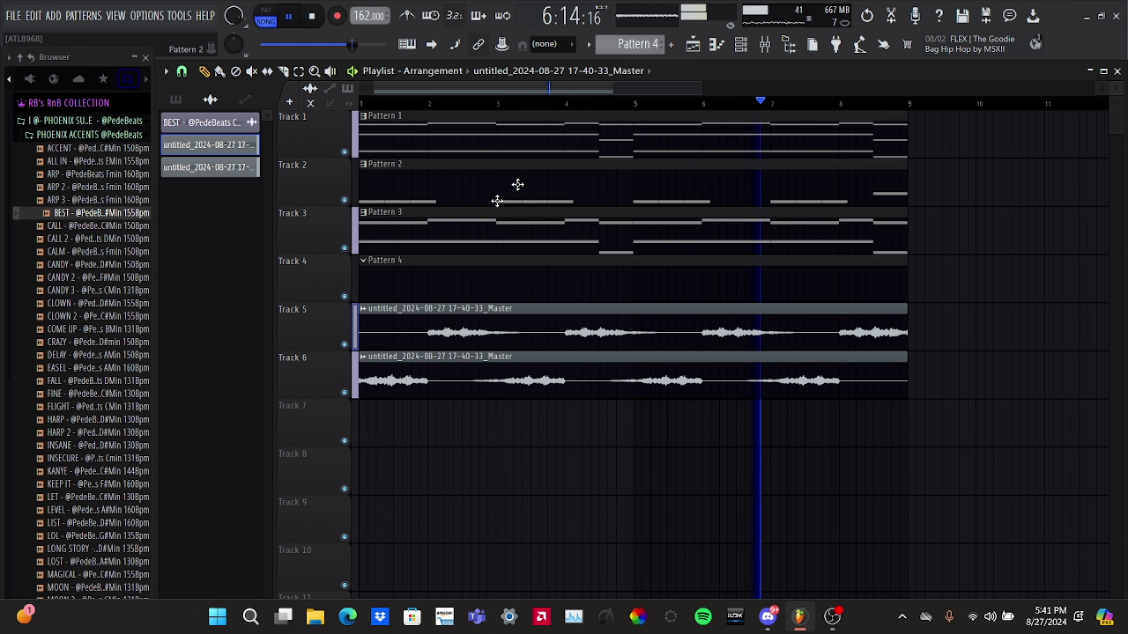
- Solo Tracks 5 and 6 together, select the eight-bar section and render the Master mixer track to a new audio clip
{"action": "right_click", "coordinate": [345, 345]}
{"action": "left_click", "coordinate": [345, 393]}
{"action": "key", "text": "space"}
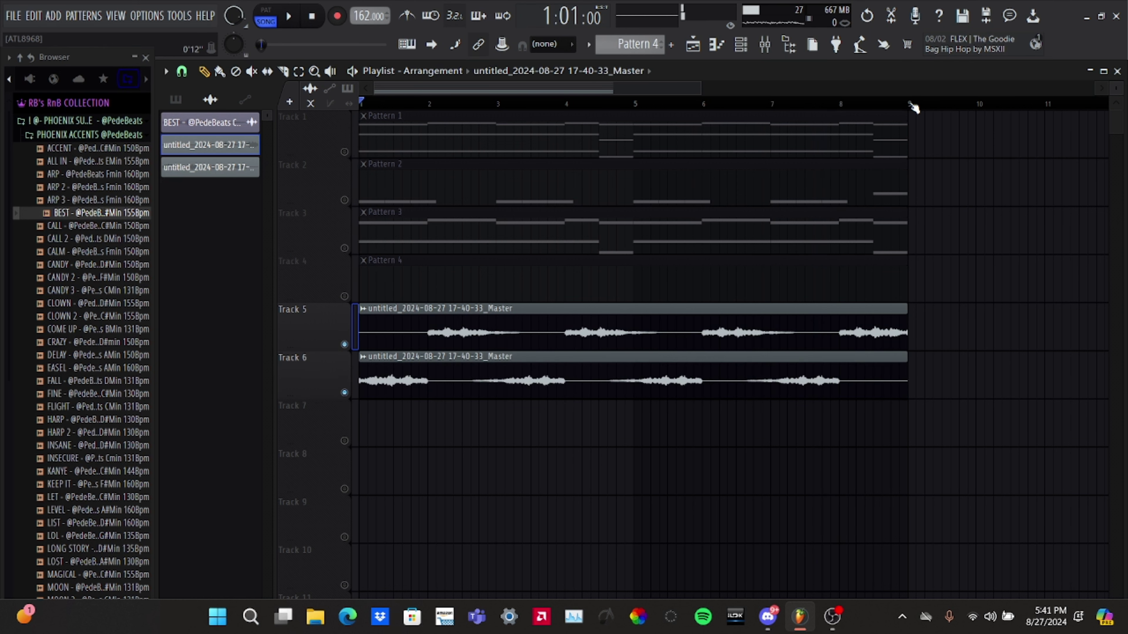
{"action": "key", "text": "ctrl+a"}
{"action": "key", "text": "F9"}
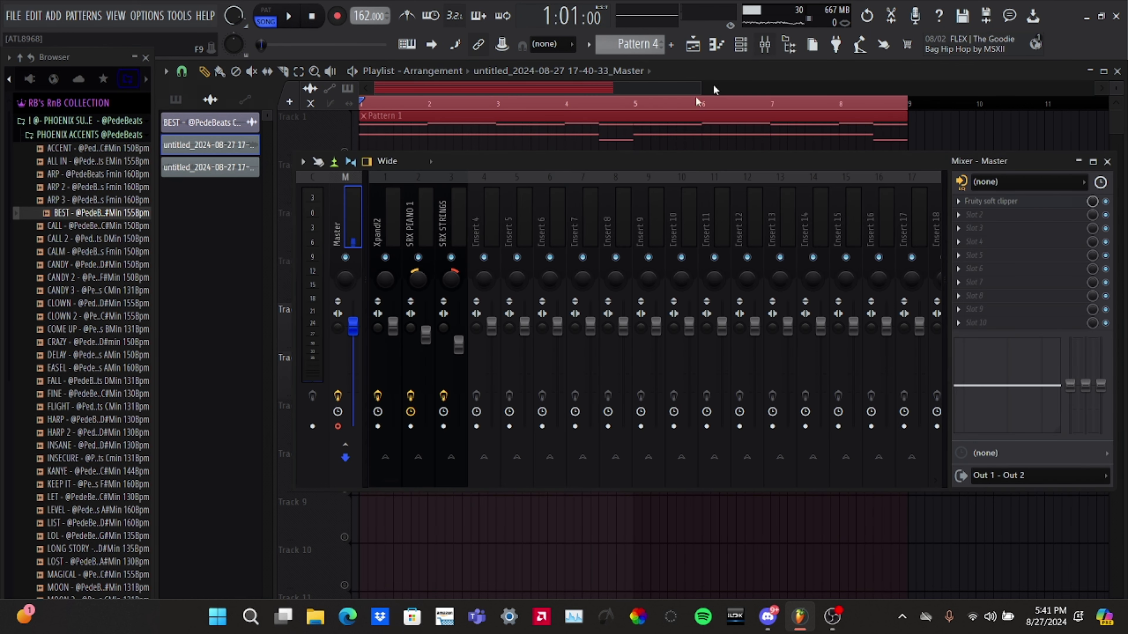
{"action": "key", "text": "ctrl+alt+r"}
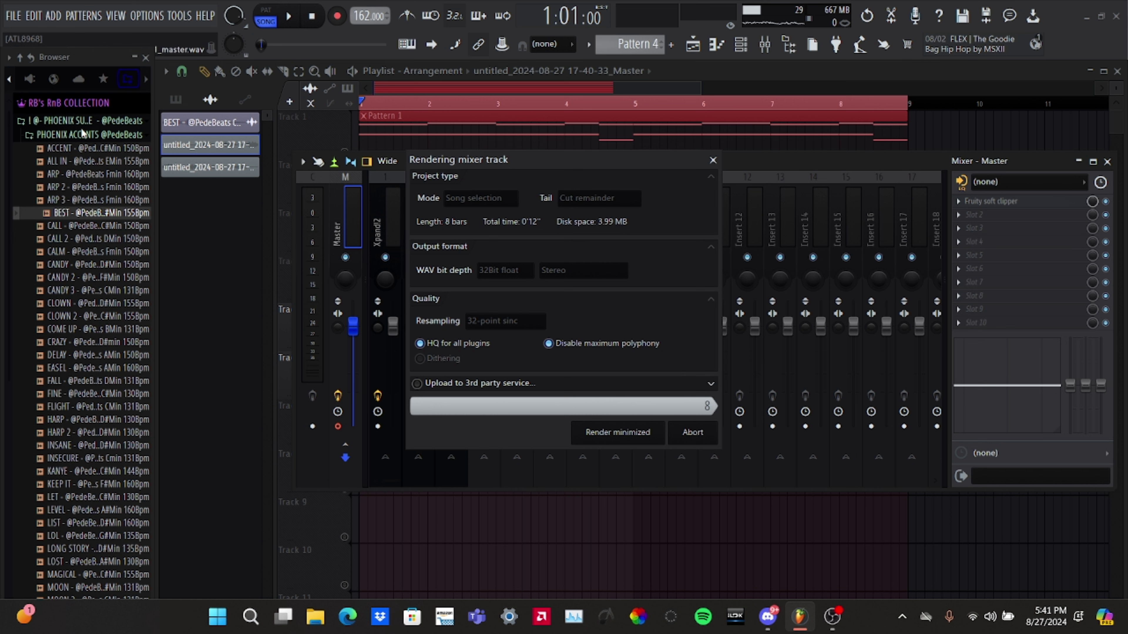
- Collapse the PHOENIX SUITE folder in the sample browser and return to the playlist with all tracks unsoloed
{"action": "left_click", "coordinate": [106, 135]}
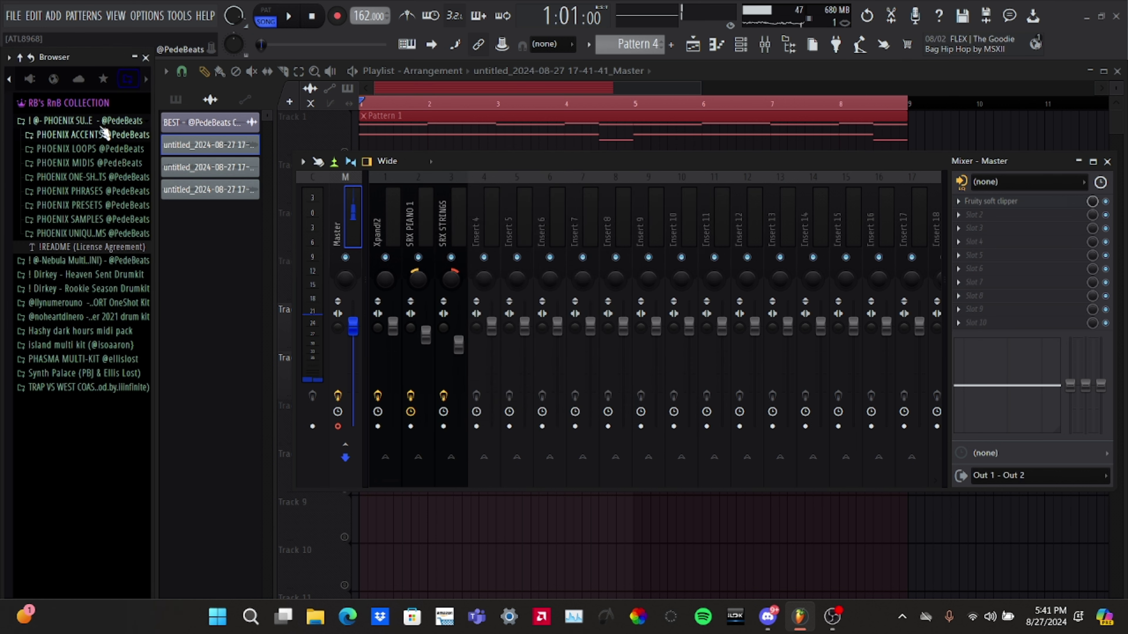
{"action": "left_click", "coordinate": [107, 119]}
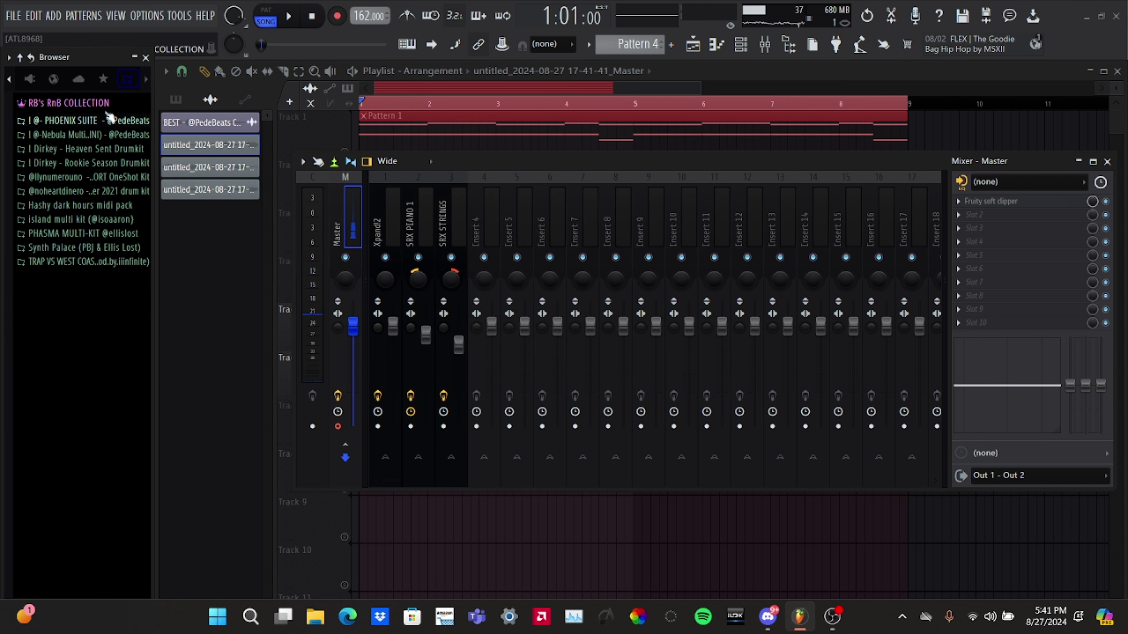
{"action": "left_click", "coordinate": [1107, 162]}
{"action": "left_click", "coordinate": [607, 484]}
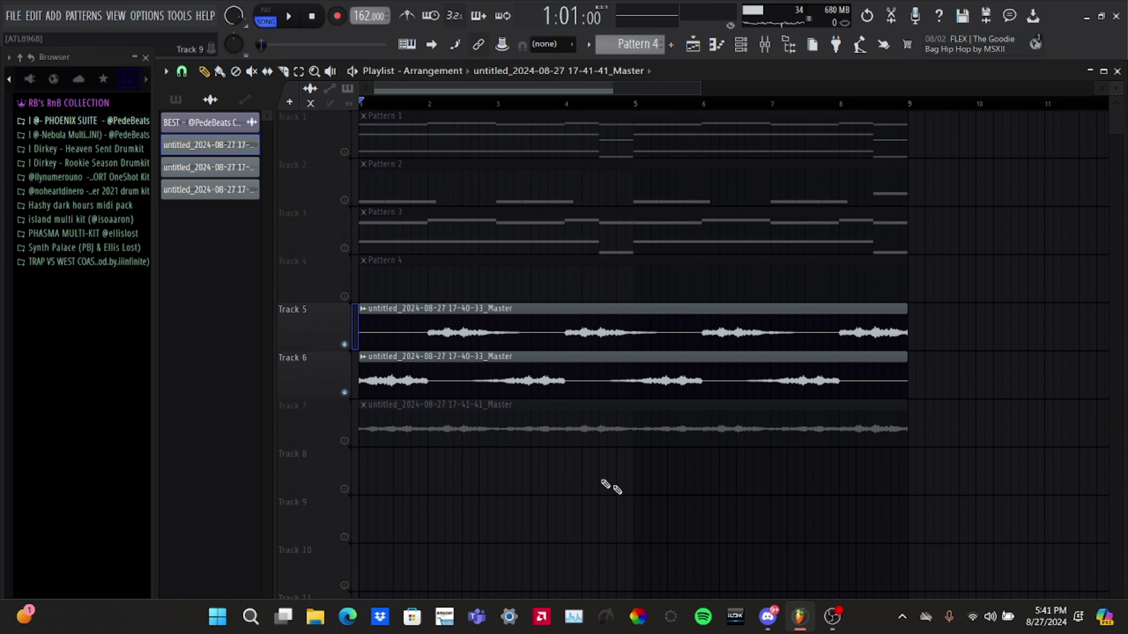
{"action": "right_click", "coordinate": [345, 393]}
{"action": "right_click", "coordinate": [345, 393]}
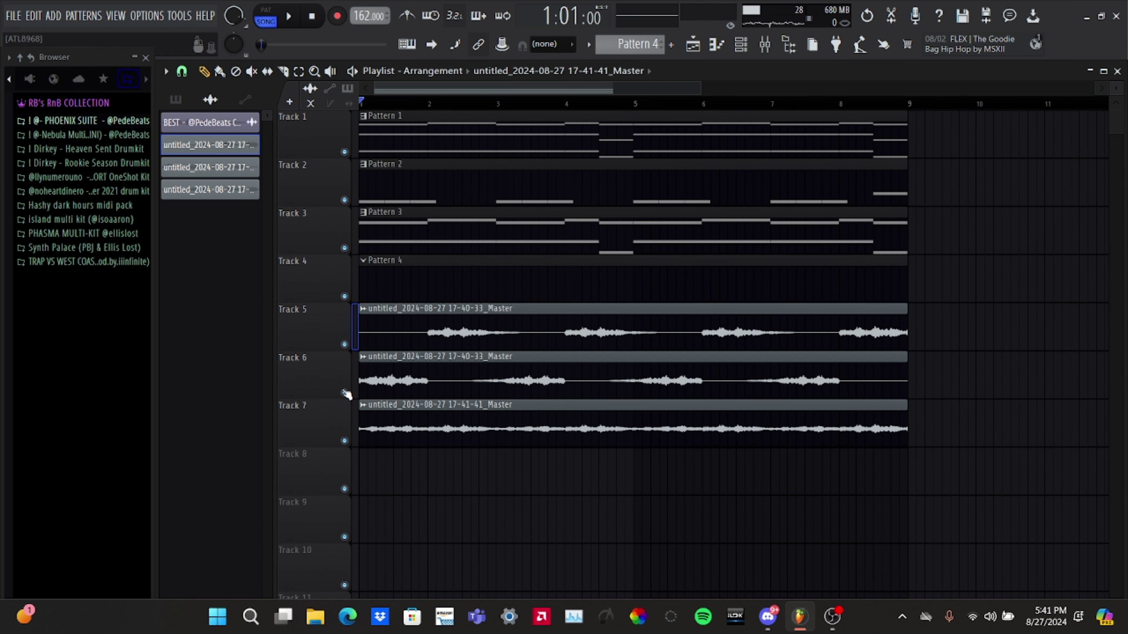
- Delete the source clips on Tracks 5 and 6, then place the rendered audio on Track 4 with Pattern 4 below it on Track 5
{"action": "right_click", "coordinate": [490, 335]}
{"action": "right_click", "coordinate": [468, 377]}
{"action": "mouse_move", "coordinate": [463, 421]}
{"action": "left_mouse_down"}
{"action": "mouse_move", "coordinate": [453, 314]}
{"action": "mouse_move", "coordinate": [445, 378]}
{"action": "left_mouse_up"}
{"action": "left_click_drag", "start_coordinate": [971, 302], "coordinate": [786, 400]}
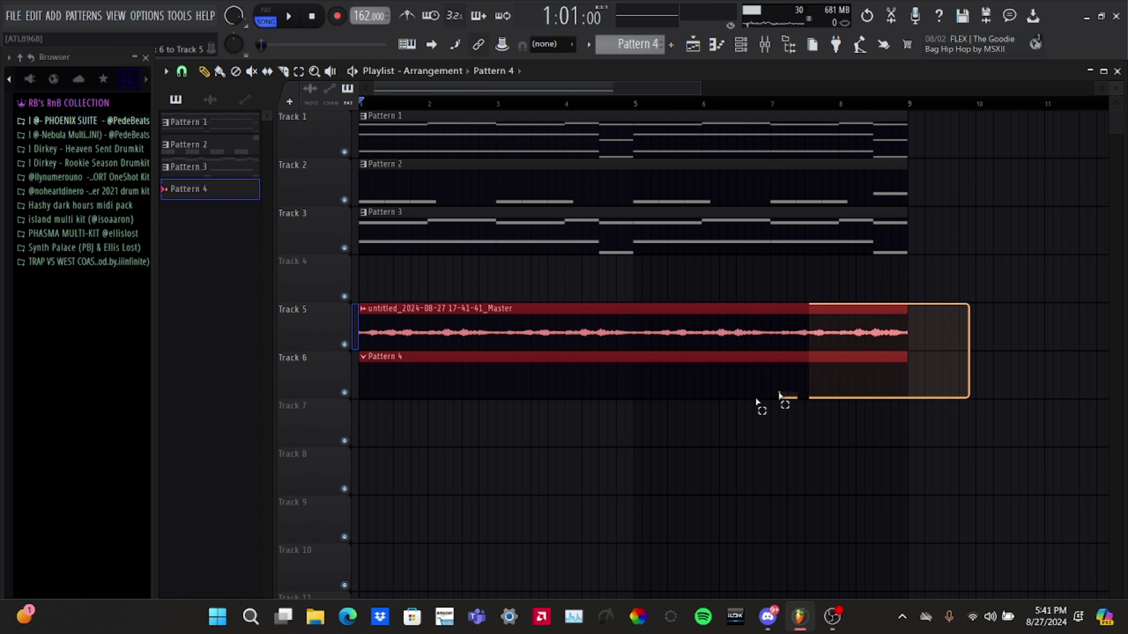
{"action": "left_click_drag", "start_coordinate": [617, 336], "coordinate": [612, 285]}
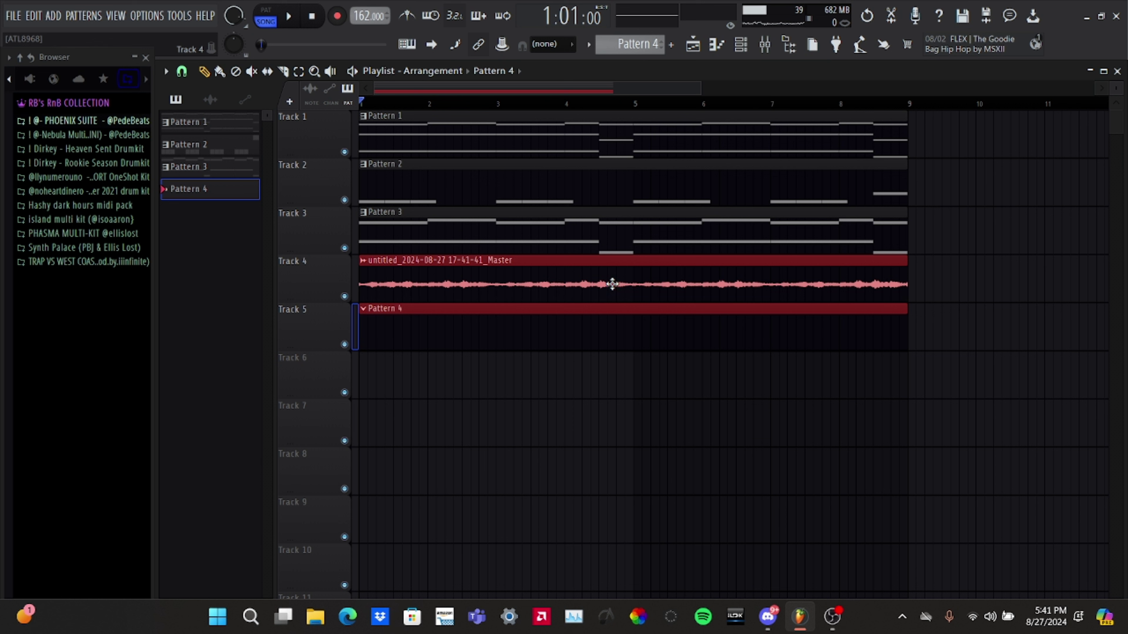
{"action": "left_click", "coordinate": [559, 411], "text": "ctrl"}
- Set the rendered audio clip's declicking mode to Generic (bleeding) and close its channel settings
{"action": "double_click", "coordinate": [447, 299]}
{"action": "left_click", "coordinate": [146, 207]}
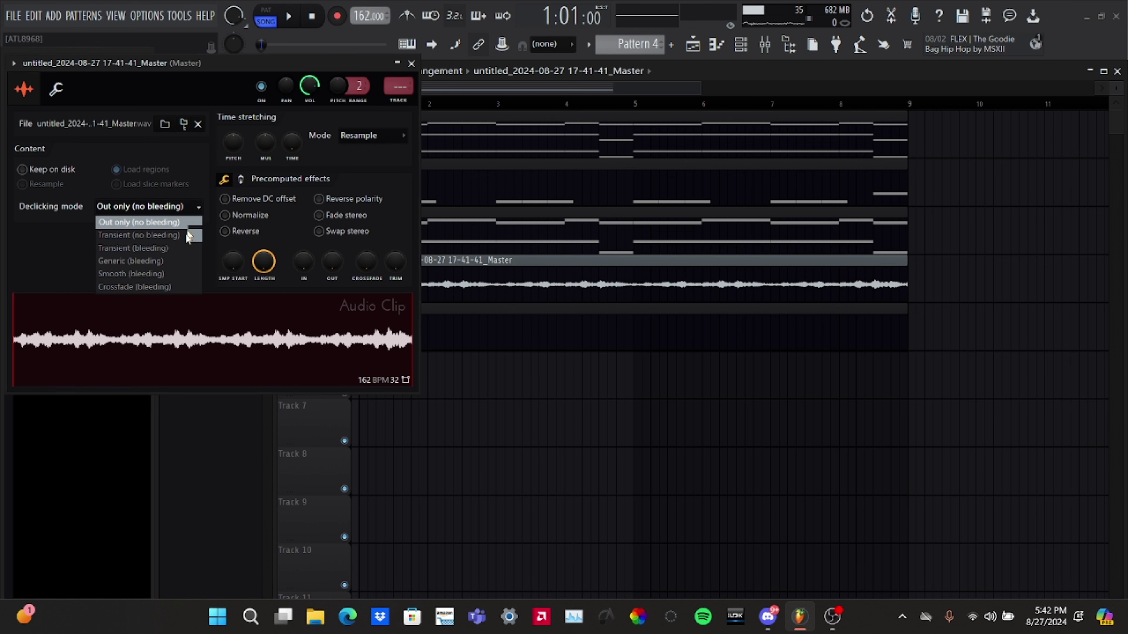
{"action": "left_click", "coordinate": [149, 261]}
{"action": "left_click", "coordinate": [405, 61]}
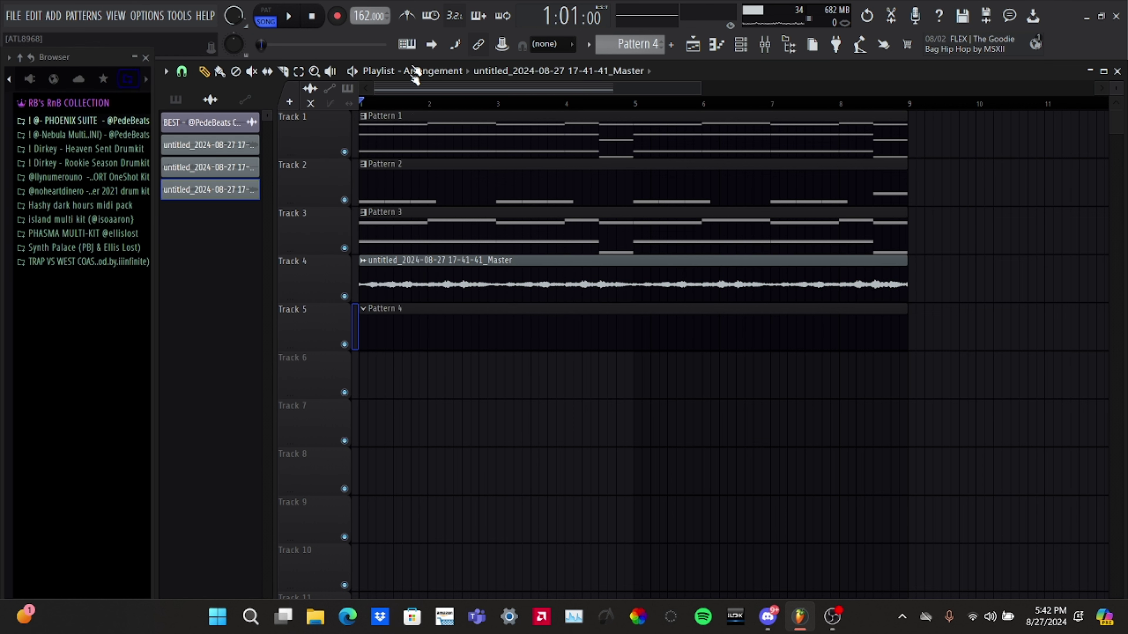
- Rename the rendered audio clip on Track 4 as accent
{"action": "left_click", "coordinate": [370, 263]}
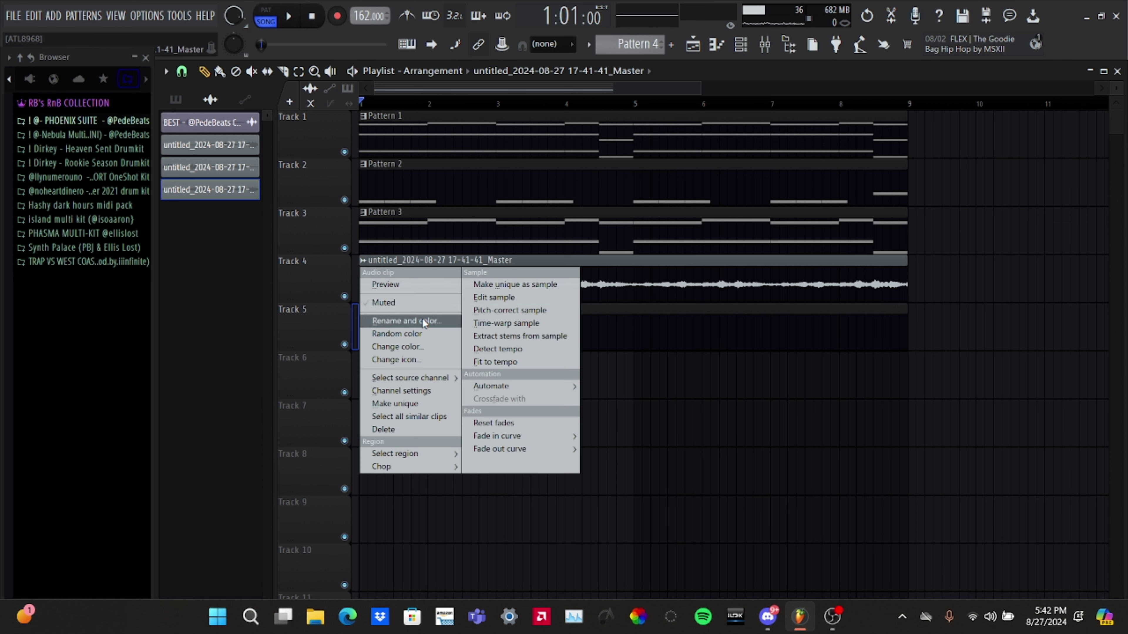
{"action": "left_click", "coordinate": [405, 321]}
{"action": "type", "text": "accen"}
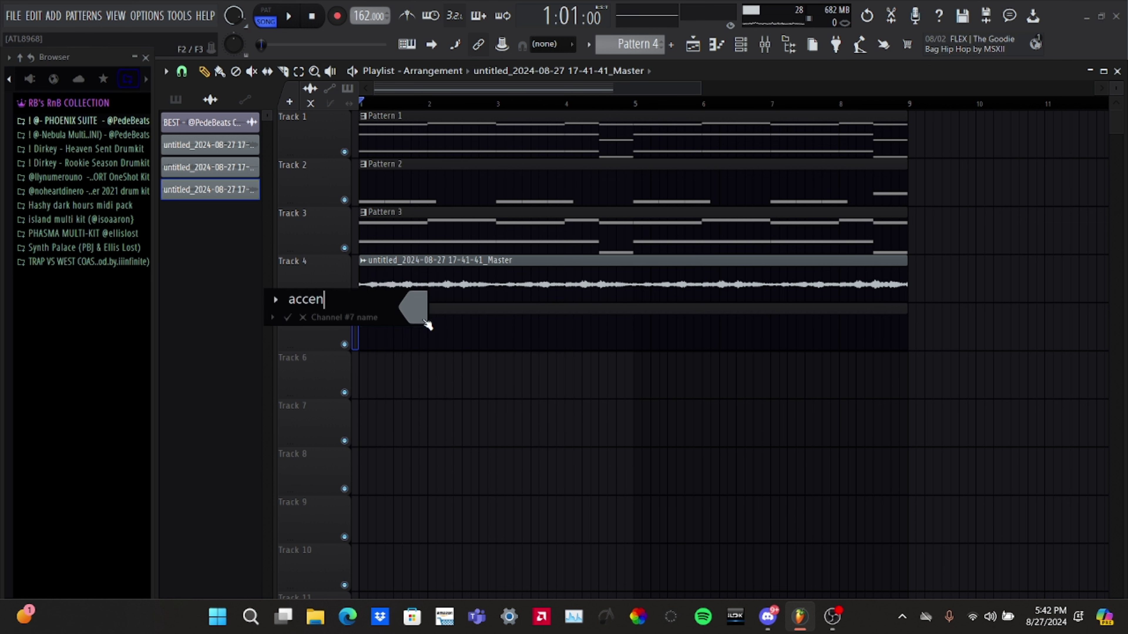
{"action": "type", "text": "t"}
{"action": "key", "text": "Return"}
- Start song playback and route the accent channel to mixer Insert 4
{"action": "key", "text": "space"}
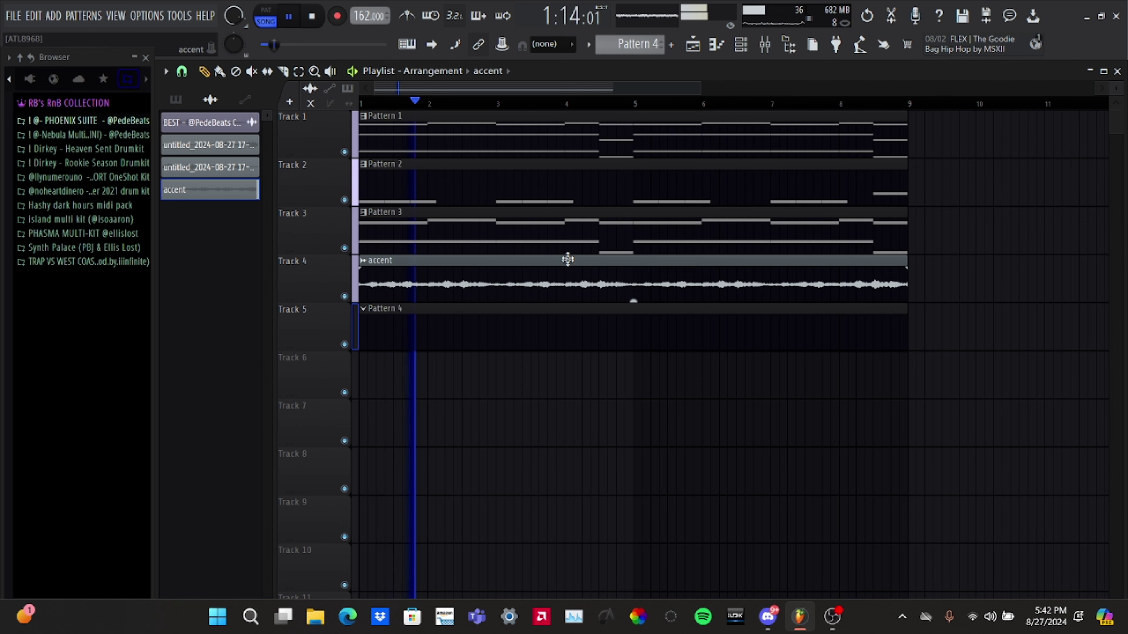
{"action": "left_click", "coordinate": [742, 48]}
{"action": "left_click", "coordinate": [743, 47]}
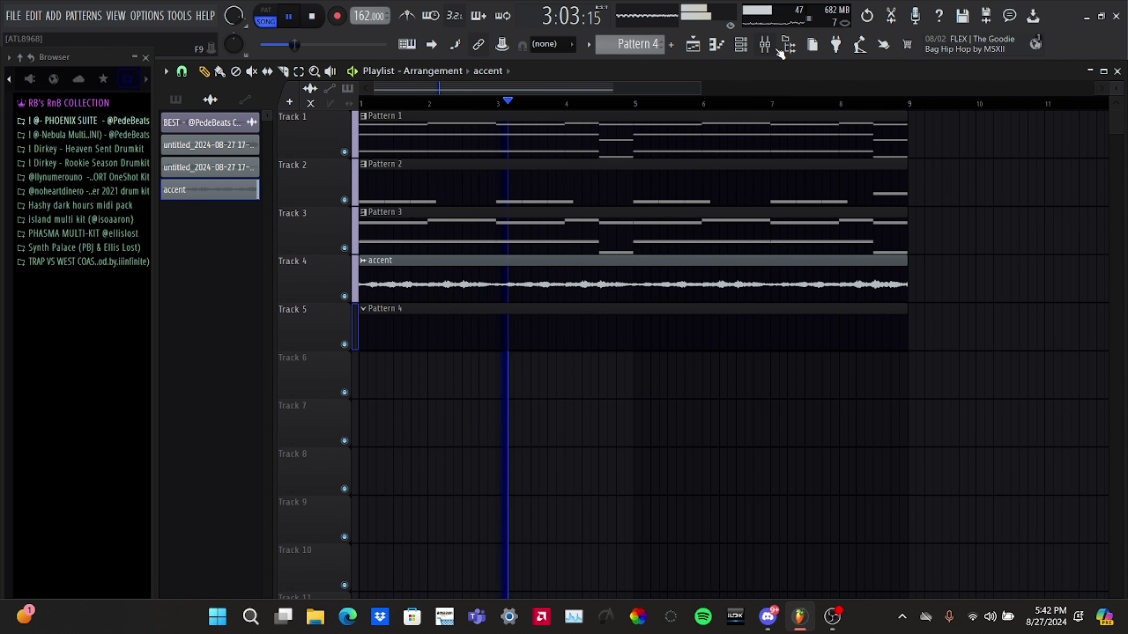
{"action": "left_click", "coordinate": [777, 49]}
{"action": "right_click", "coordinate": [491, 222]}
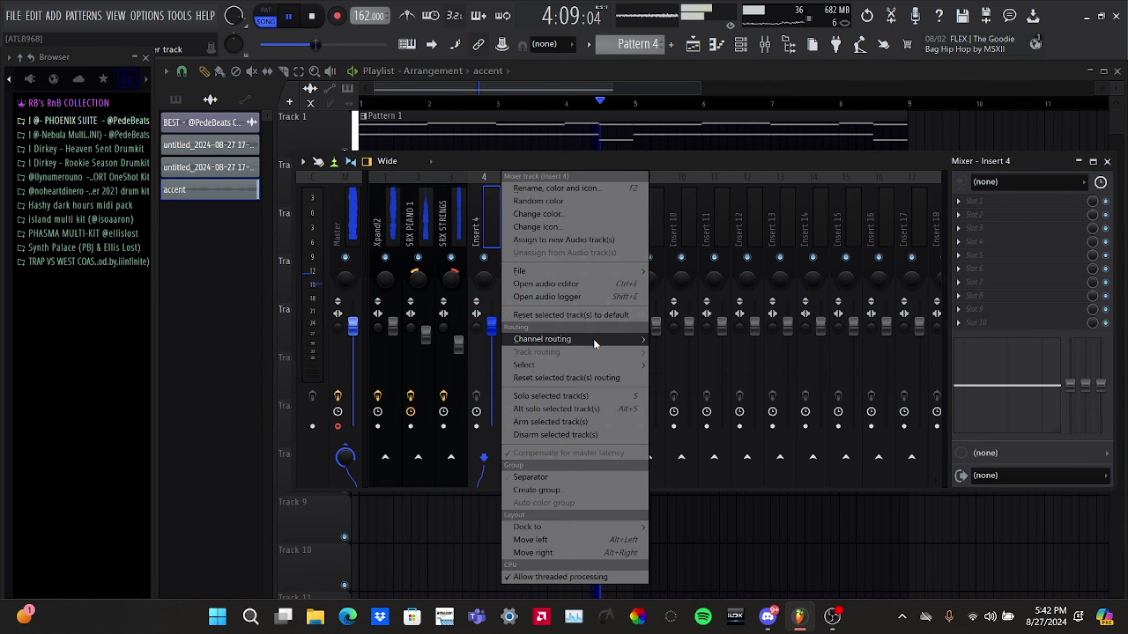
{"action": "mouse_move", "coordinate": [595, 344]}
{"action": "left_click", "coordinate": [693, 346]}
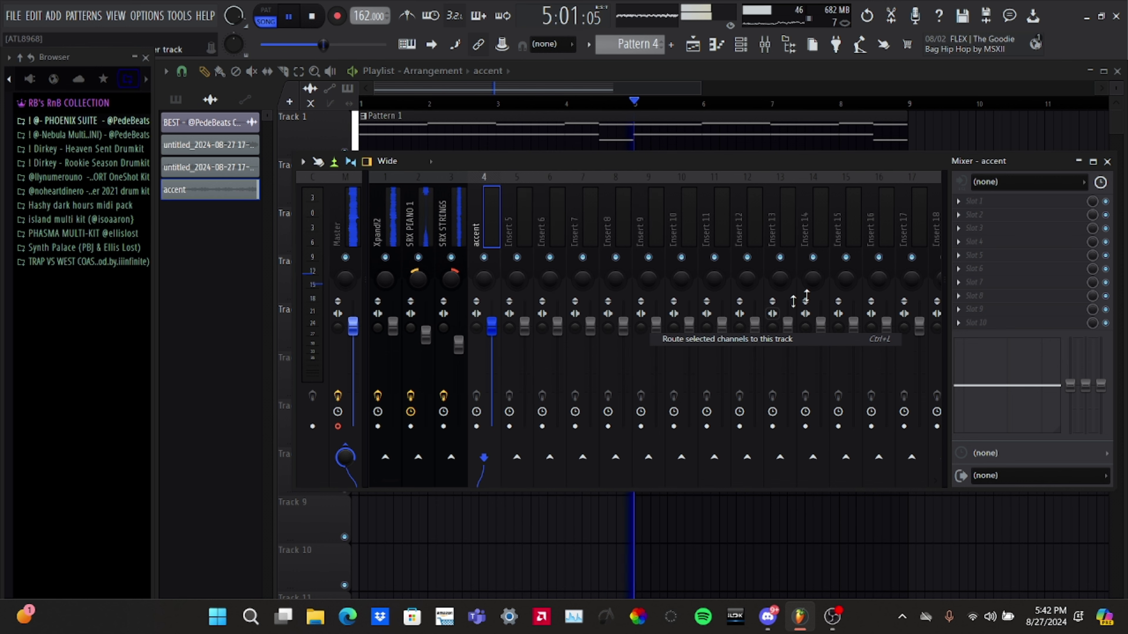
- Add Fruity Parametric EQ 2 to the accent track's first effect slot and load the 20Hz + 18kHz cut preset
{"action": "left_click", "coordinate": [1026, 204]}
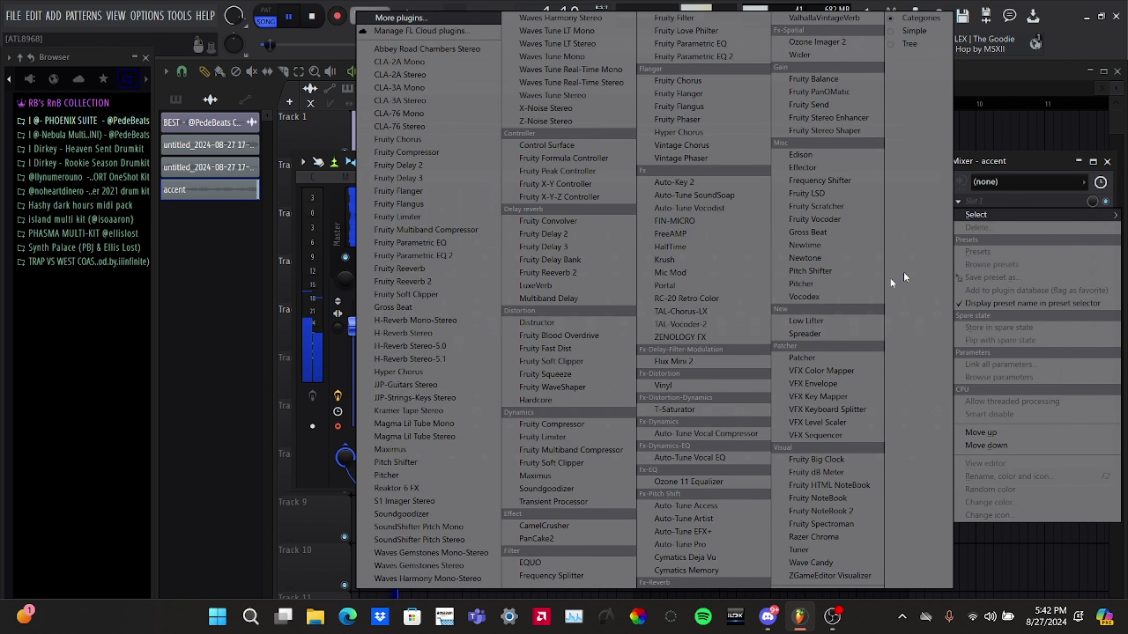
{"action": "left_click", "coordinate": [739, 56]}
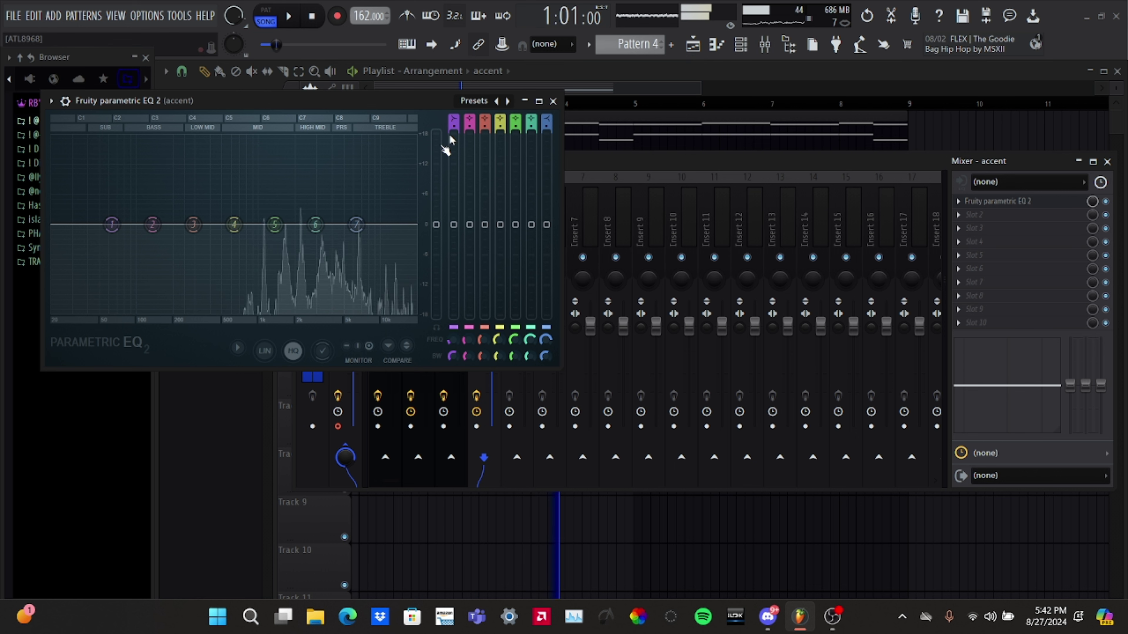
{"action": "left_click", "coordinate": [465, 101]}
{"action": "left_click", "coordinate": [491, 120]}
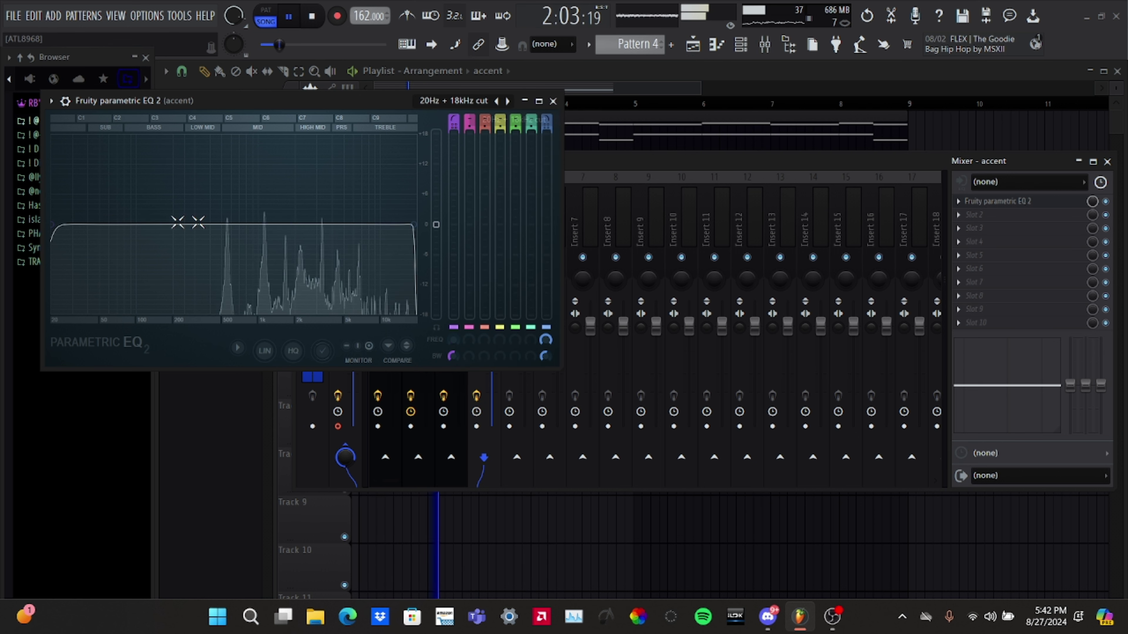
- Raise the accent EQ's low cut to about 500 Hz and lower its high cut while listening, then close the EQ
{"action": "left_click_drag", "start_coordinate": [146, 225], "coordinate": [230, 224]}
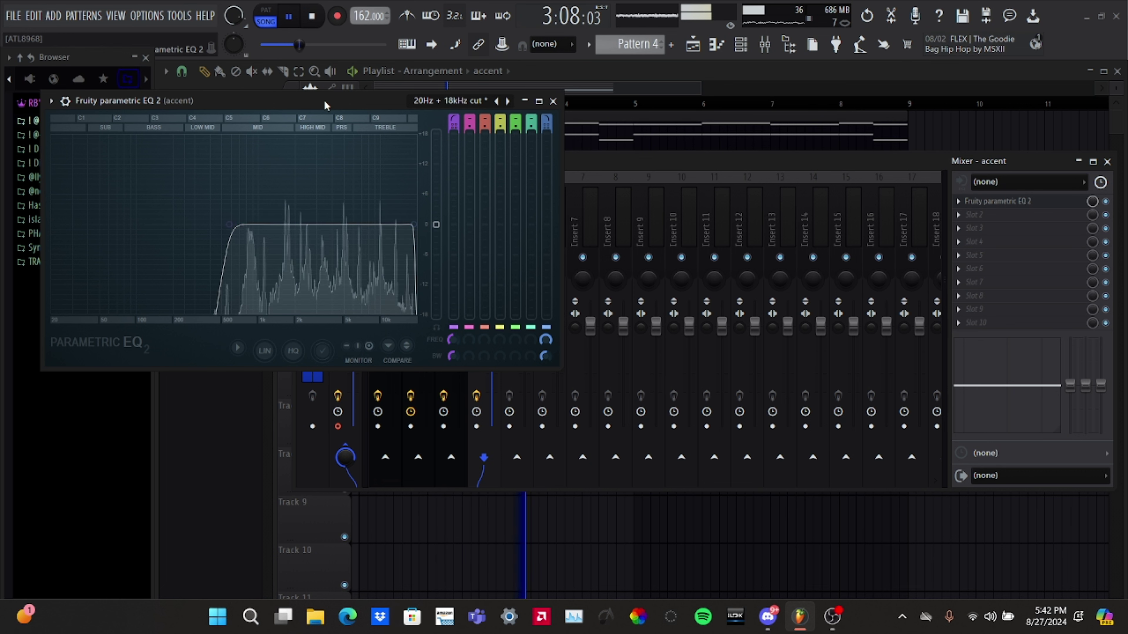
{"action": "left_click_drag", "start_coordinate": [324, 100], "coordinate": [432, 122]}
{"action": "key", "text": "space"}
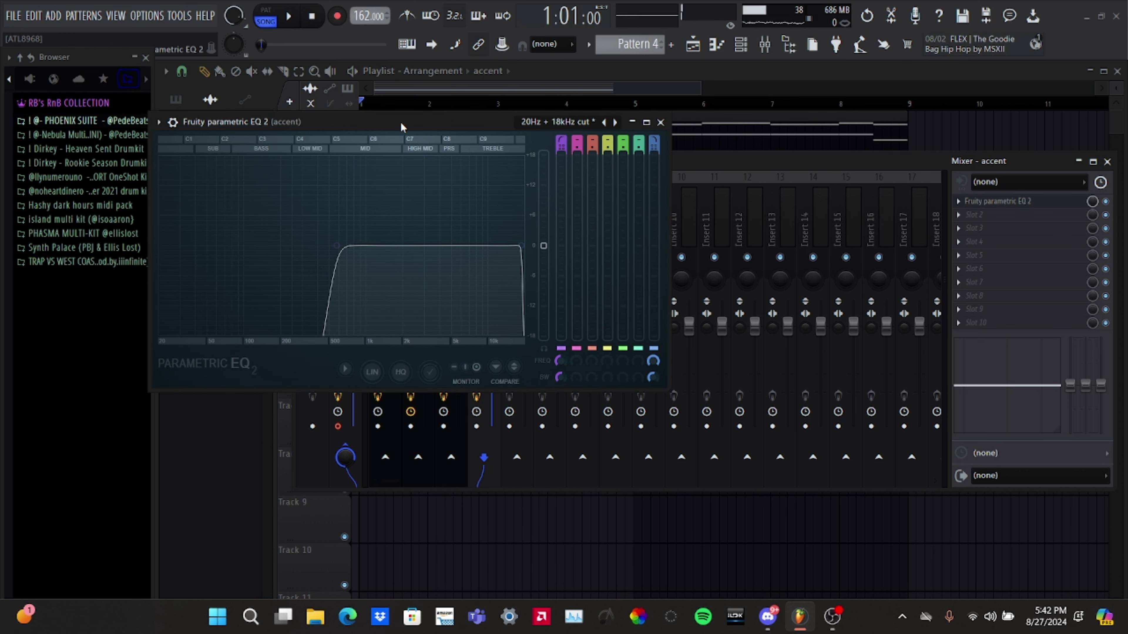
{"action": "left_click_drag", "start_coordinate": [431, 128], "coordinate": [612, 151]}
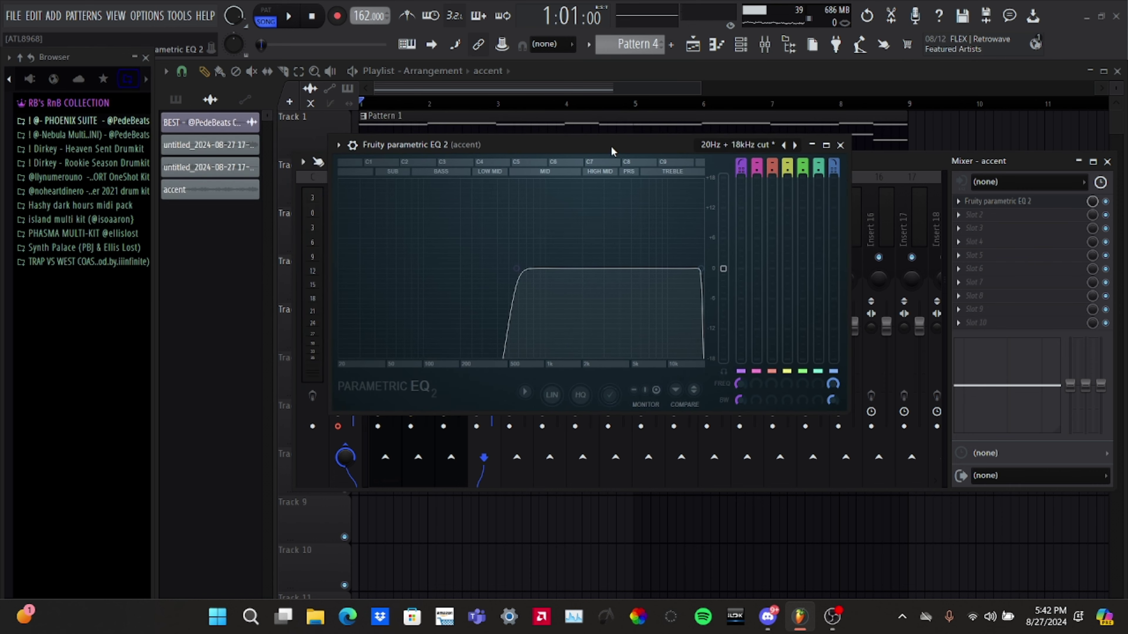
{"action": "key", "text": "space"}
{"action": "mouse_move", "coordinate": [517, 269]}
{"action": "left_mouse_down"}
{"action": "mouse_move", "coordinate": [475, 269]}
{"action": "mouse_move", "coordinate": [517, 269]}
{"action": "left_mouse_up"}
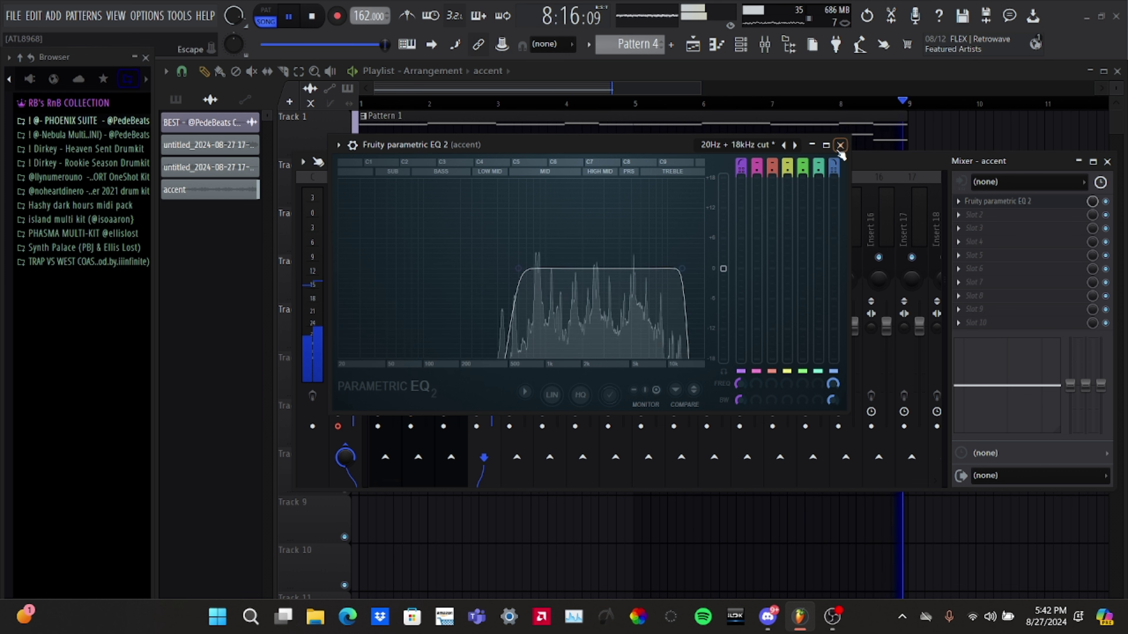
{"action": "left_click", "coordinate": [925, 184]}
- Try Fruity Chorus in the accent track's second effect slot
{"action": "left_click", "coordinate": [988, 215]}
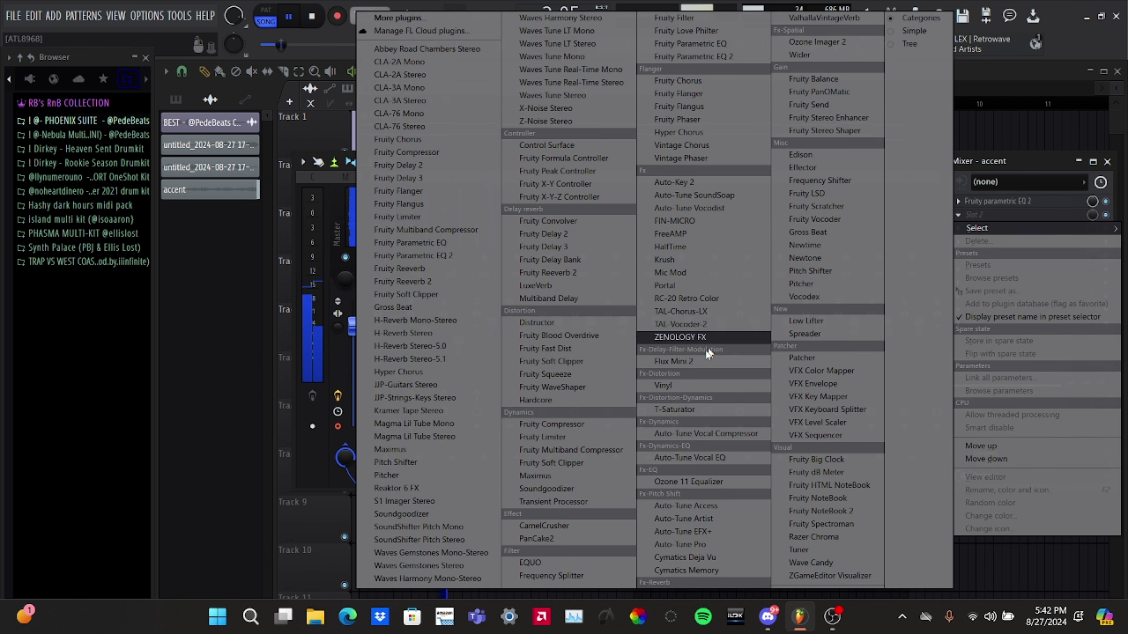
{"action": "left_click", "coordinate": [750, 81]}
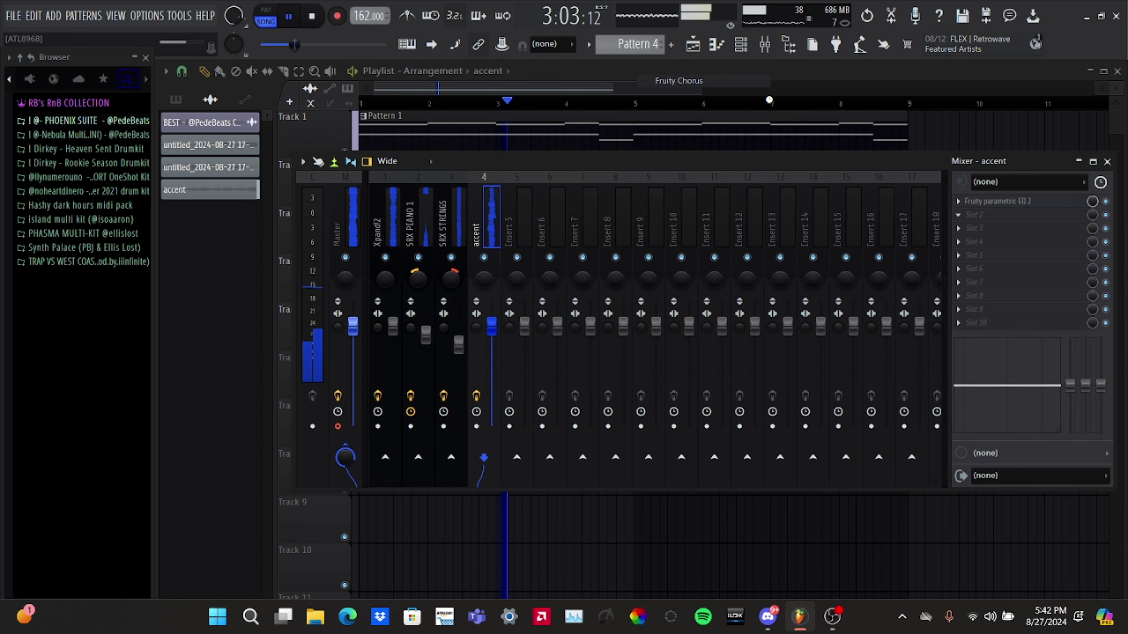
{"action": "left_click", "coordinate": [425, 119]}
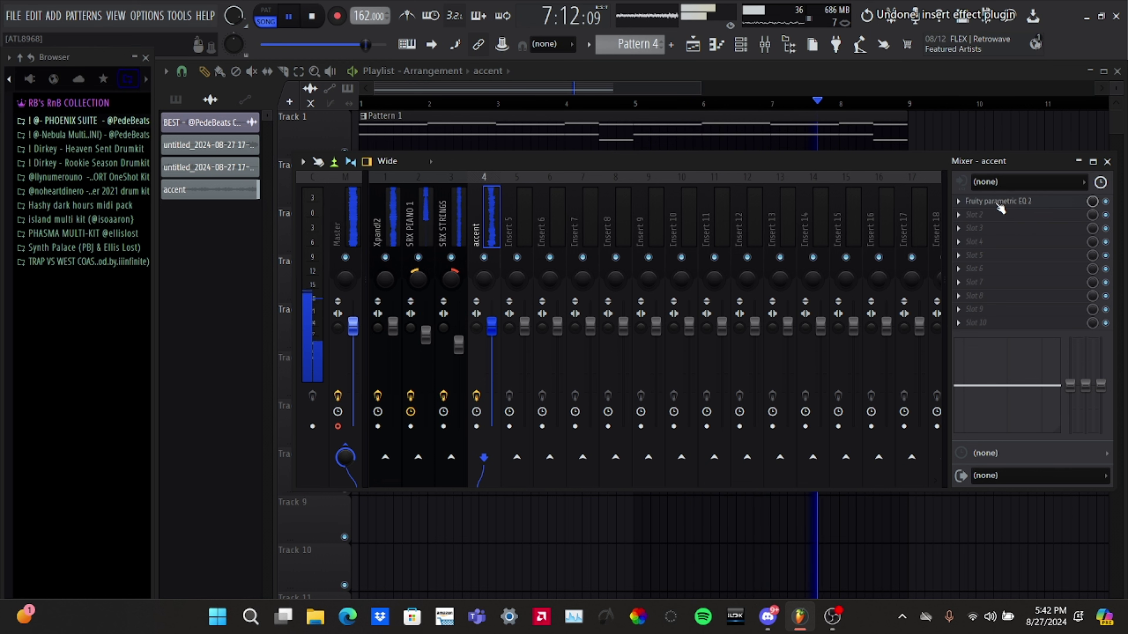
- Add Fruity Delay 3 to the accent track's second effect slot and close its editor
{"action": "left_click", "coordinate": [995, 214]}
{"action": "left_click", "coordinate": [611, 248]}
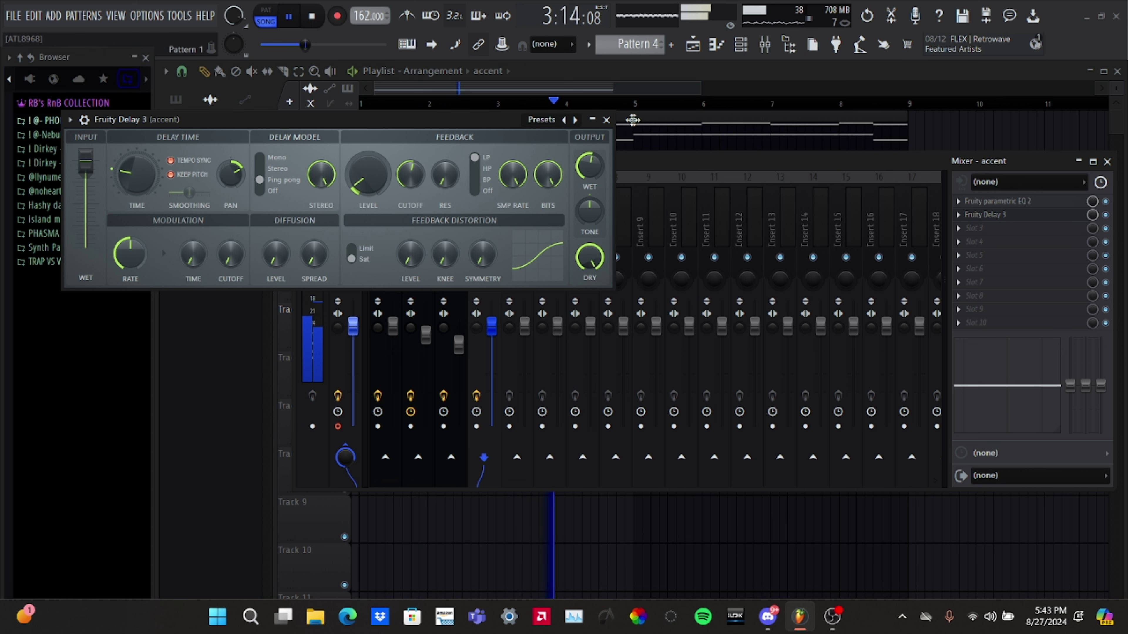
{"action": "left_click", "coordinate": [606, 120]}
- Insert ValhallaVintageVerb in the accent track's third effect slot and stop playback
{"action": "left_click", "coordinate": [973, 228]}
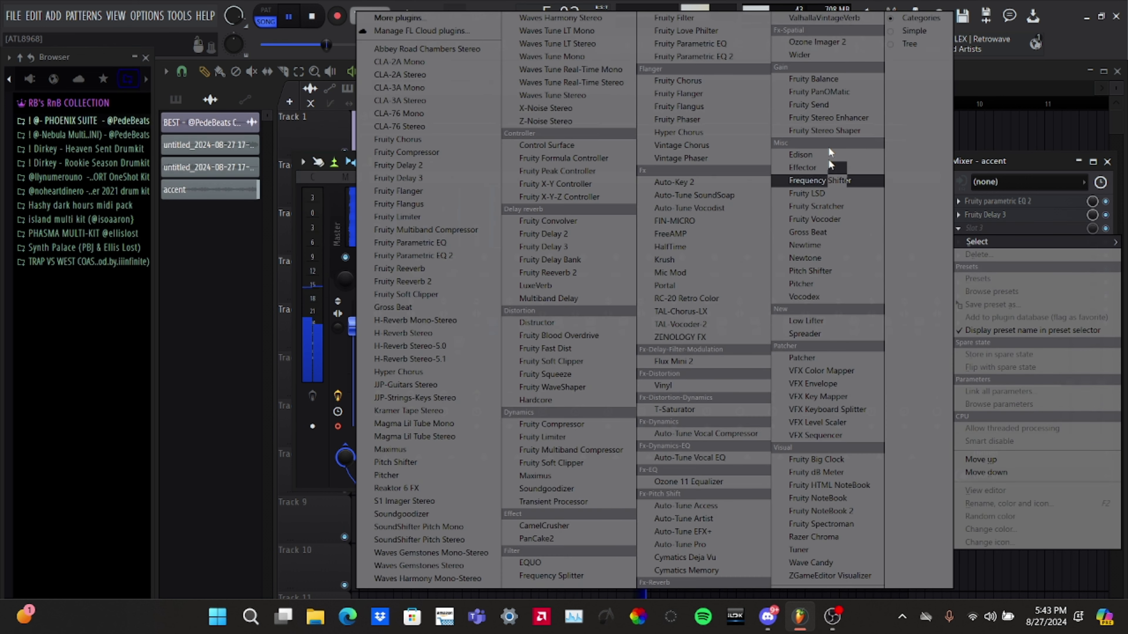
{"action": "left_click", "coordinate": [840, 19]}
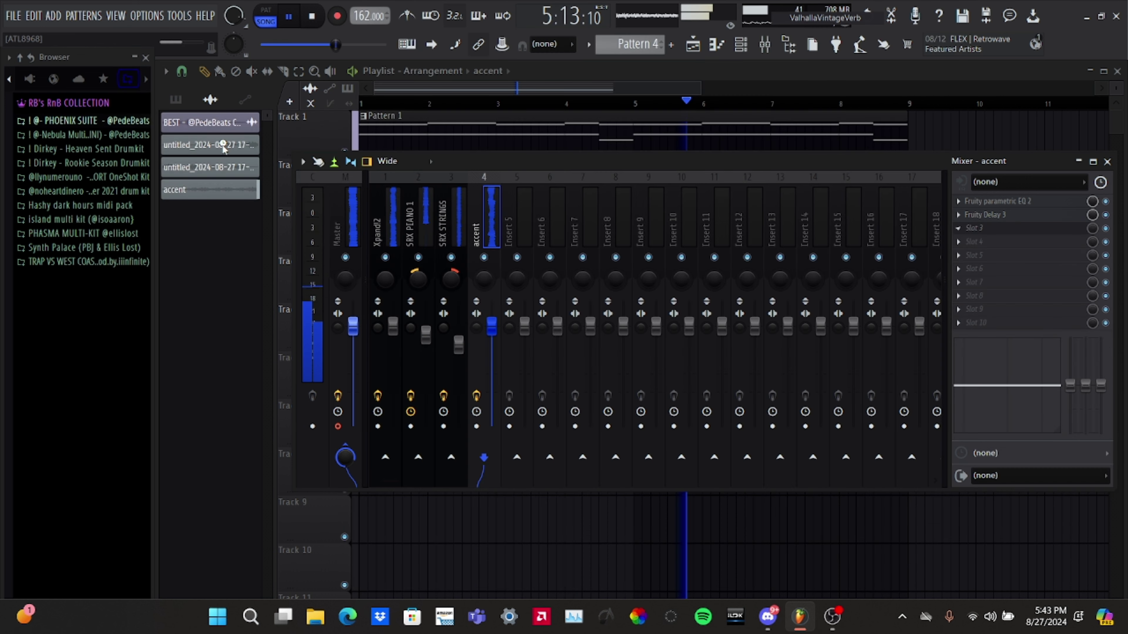
{"action": "left_click_drag", "start_coordinate": [310, 141], "coordinate": [488, 137]}
{"action": "key", "text": "space"}
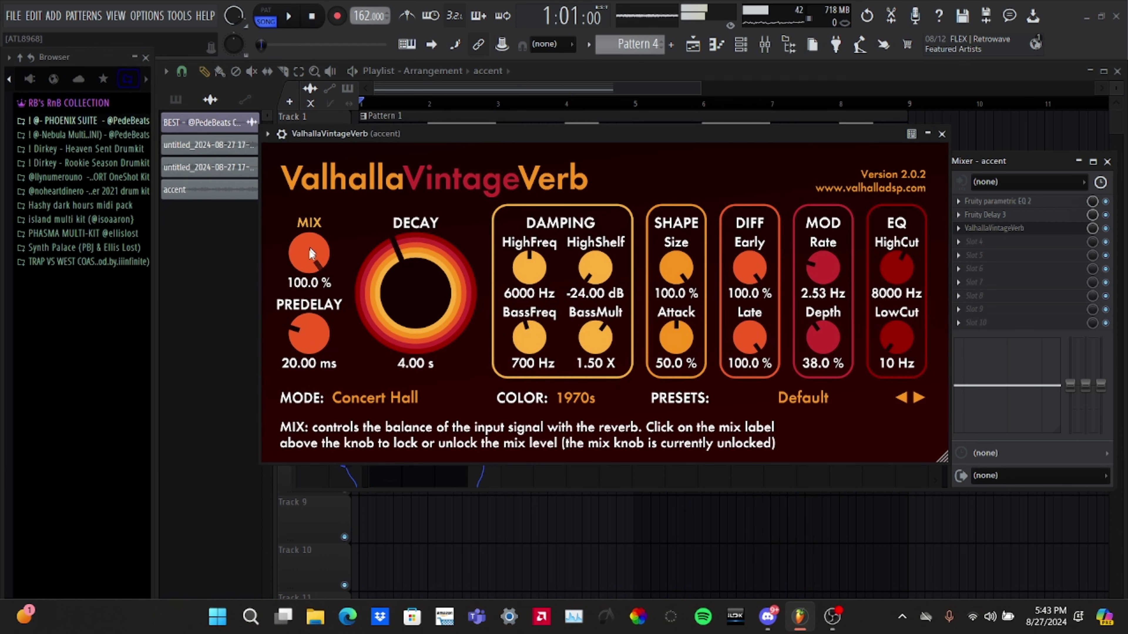
- During playback, set the accent reverb's mix to 20.6 % and its low cut to 510 Hz
{"action": "left_click_drag", "start_coordinate": [307, 255], "coordinate": [322, 326]}
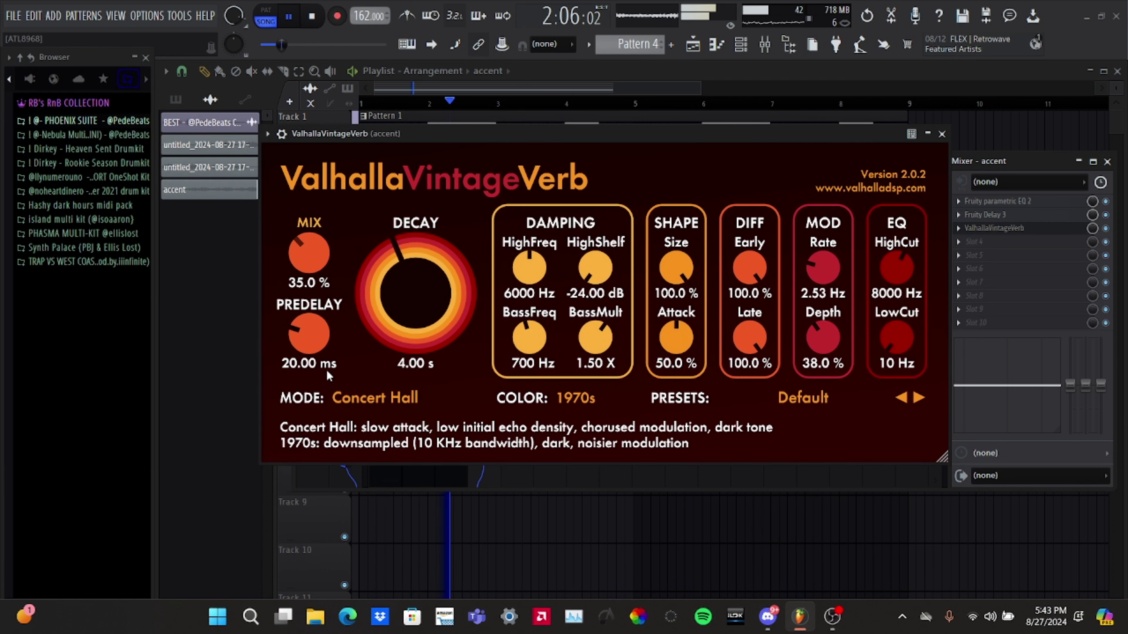
{"action": "left_click_drag", "start_coordinate": [327, 373], "coordinate": [328, 389]}
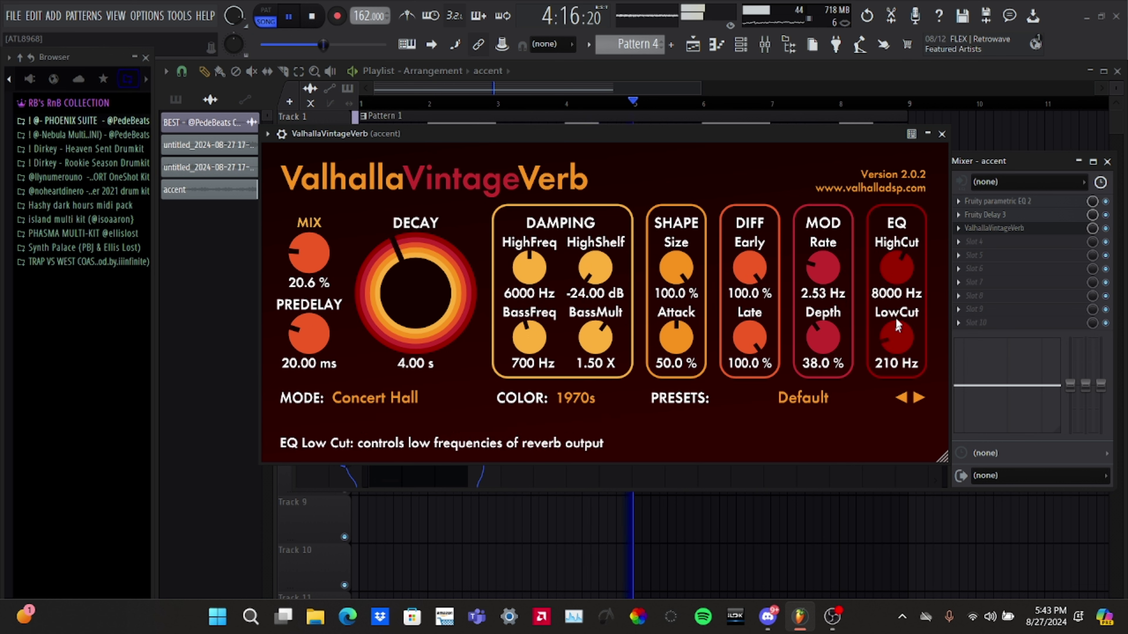
{"action": "left_click_drag", "start_coordinate": [897, 327], "coordinate": [902, 296]}
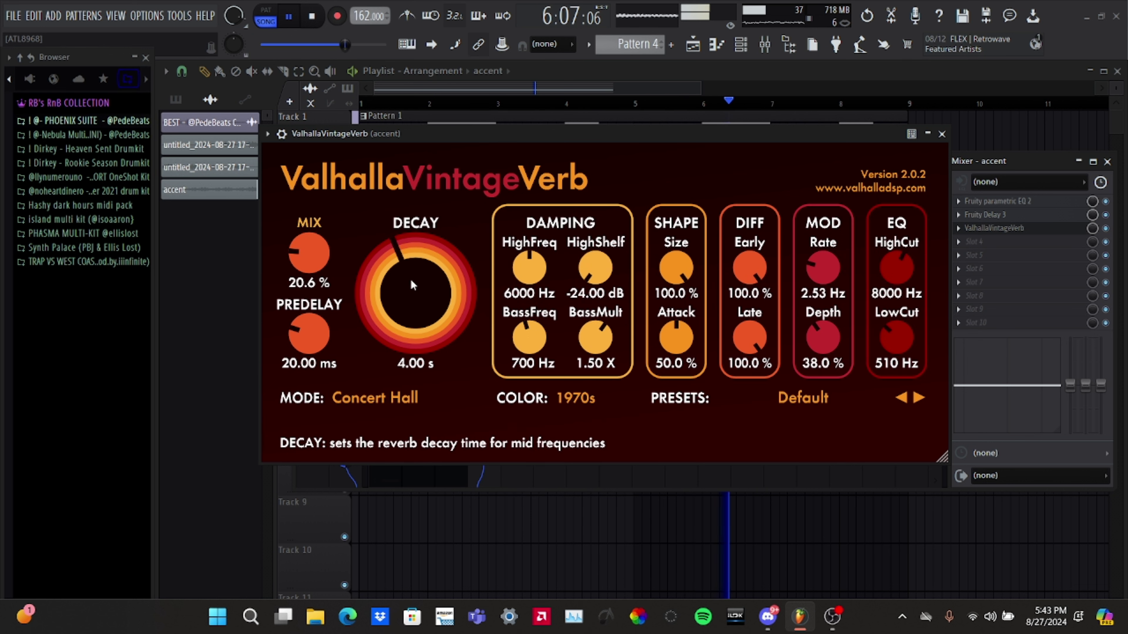
{"action": "left_click_drag", "start_coordinate": [372, 264], "coordinate": [372, 270]}
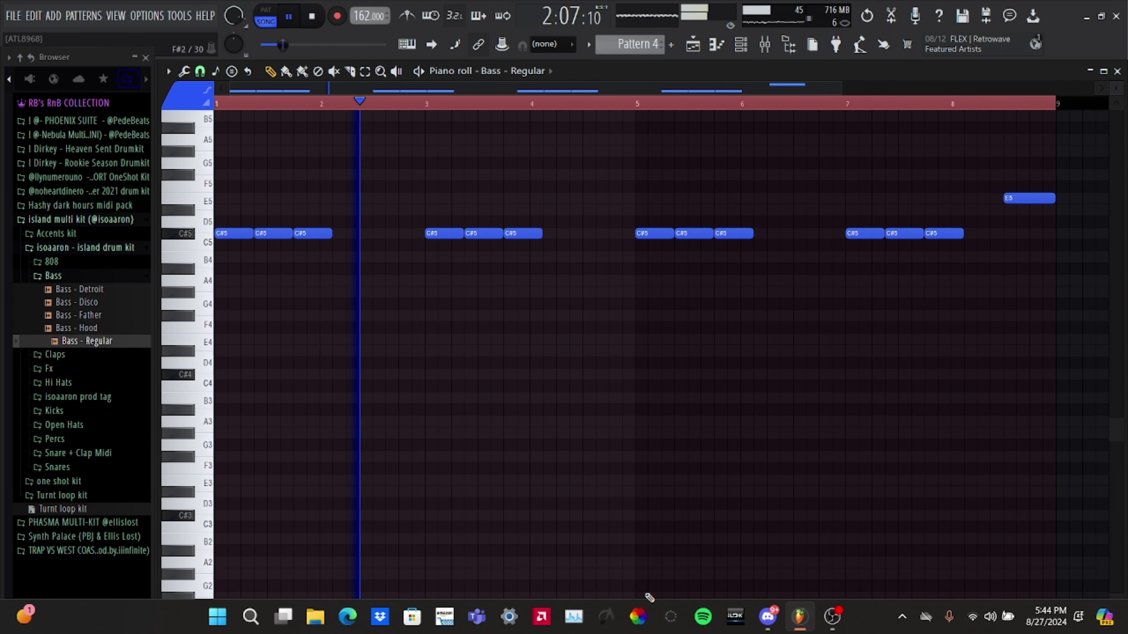
- Examine the note velocities of the Bass - Regular part in the piano roll and return to the playlist
{"action": "left_click", "coordinate": [1104, 71]}
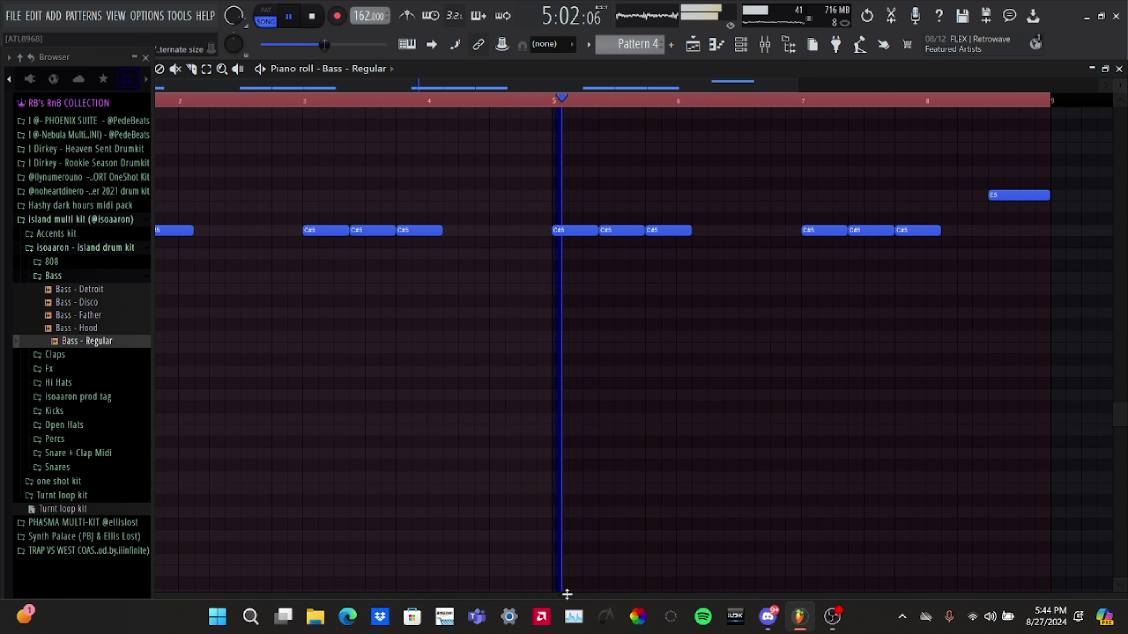
{"action": "left_click_drag", "start_coordinate": [567, 595], "coordinate": [654, 341]}
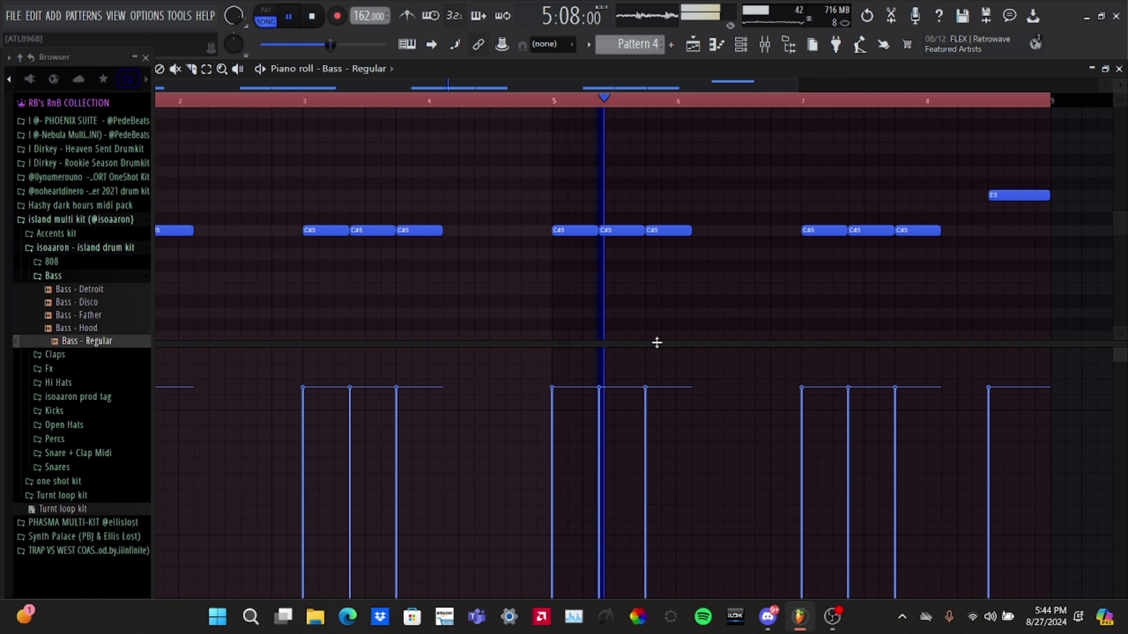
{"action": "left_click", "coordinate": [1104, 71]}
{"action": "left_click_drag", "start_coordinate": [645, 362], "coordinate": [665, 597]}
{"action": "left_click", "coordinate": [715, 45]}
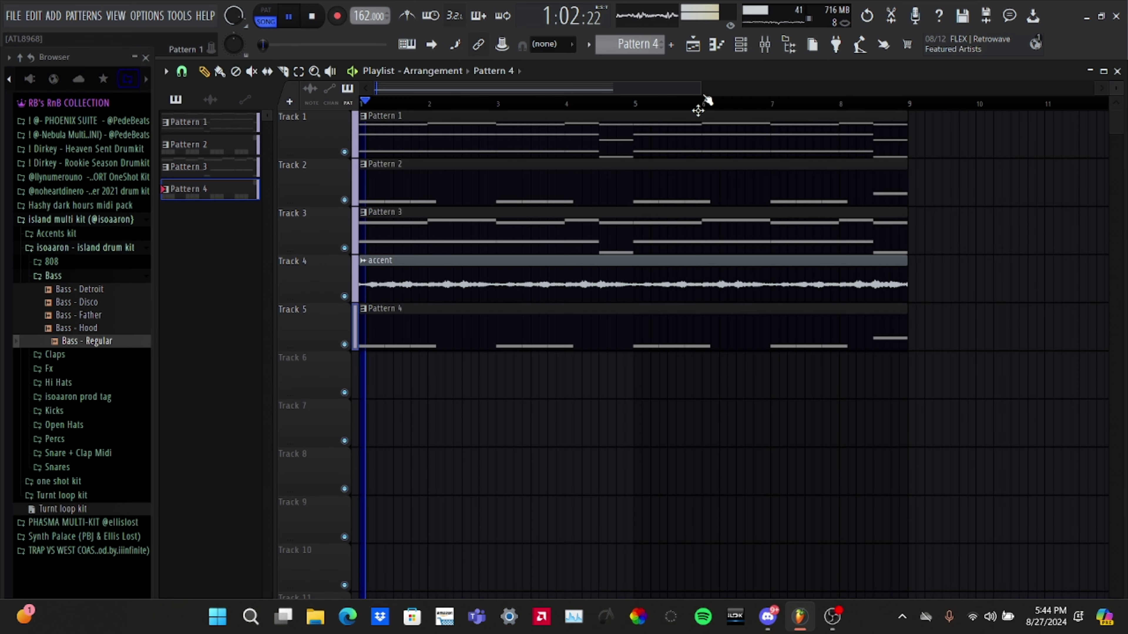
- Route the Bass - Regular channel to mixer Insert 5
{"action": "key", "text": "F6"}
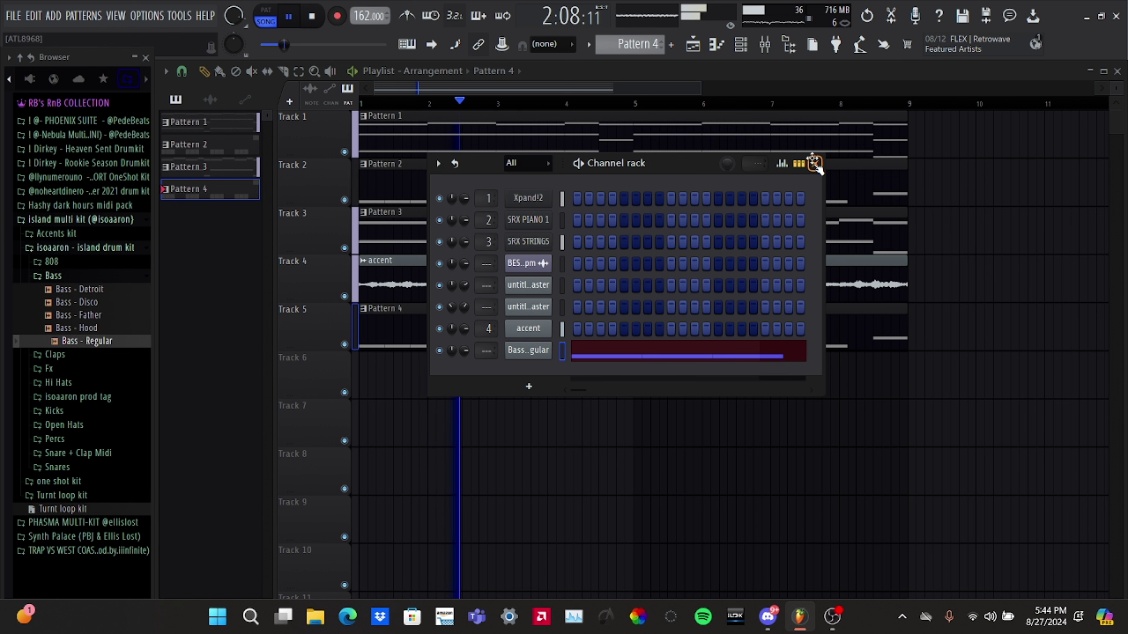
{"action": "key", "text": "F9"}
{"action": "right_click", "coordinate": [516, 222]}
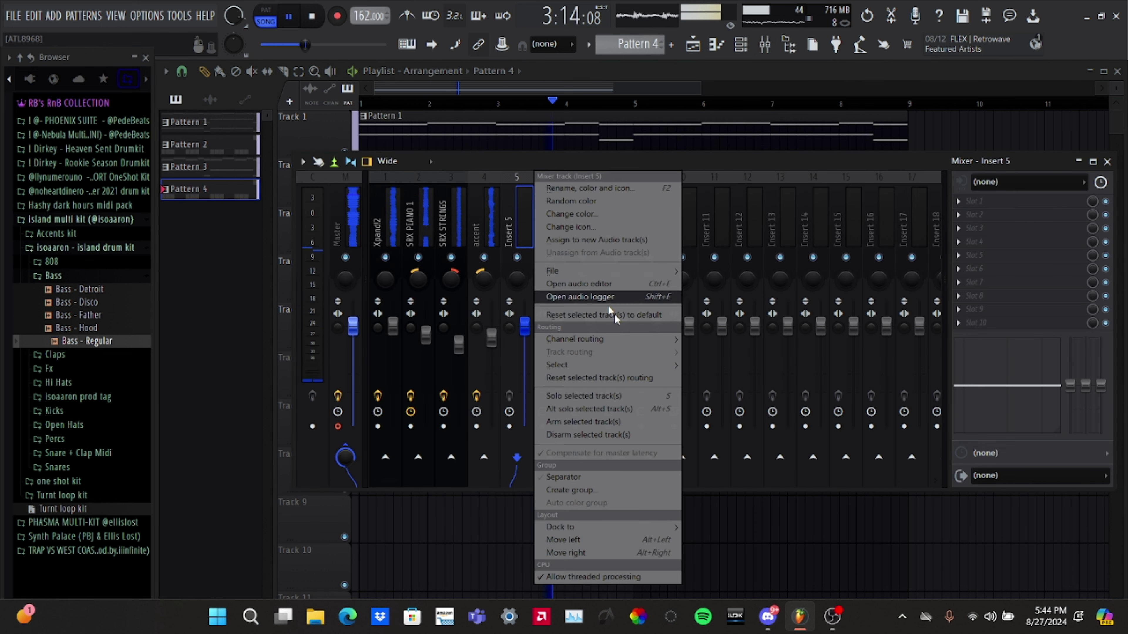
{"action": "mouse_move", "coordinate": [657, 339]}
{"action": "left_click", "coordinate": [728, 339]}
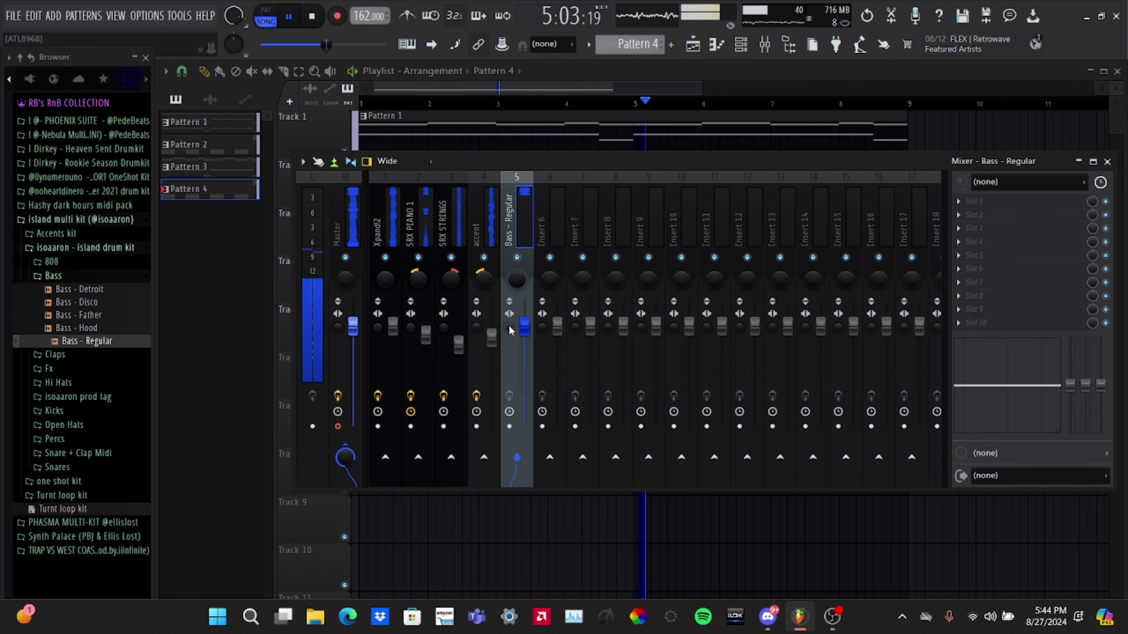
- Insert Fruity Parametric EQ 2 in the bass track's first effect slot and make band 7 a low pass at 1988 Hz
{"action": "left_click", "coordinate": [990, 204]}
{"action": "left_click", "coordinate": [759, 116]}
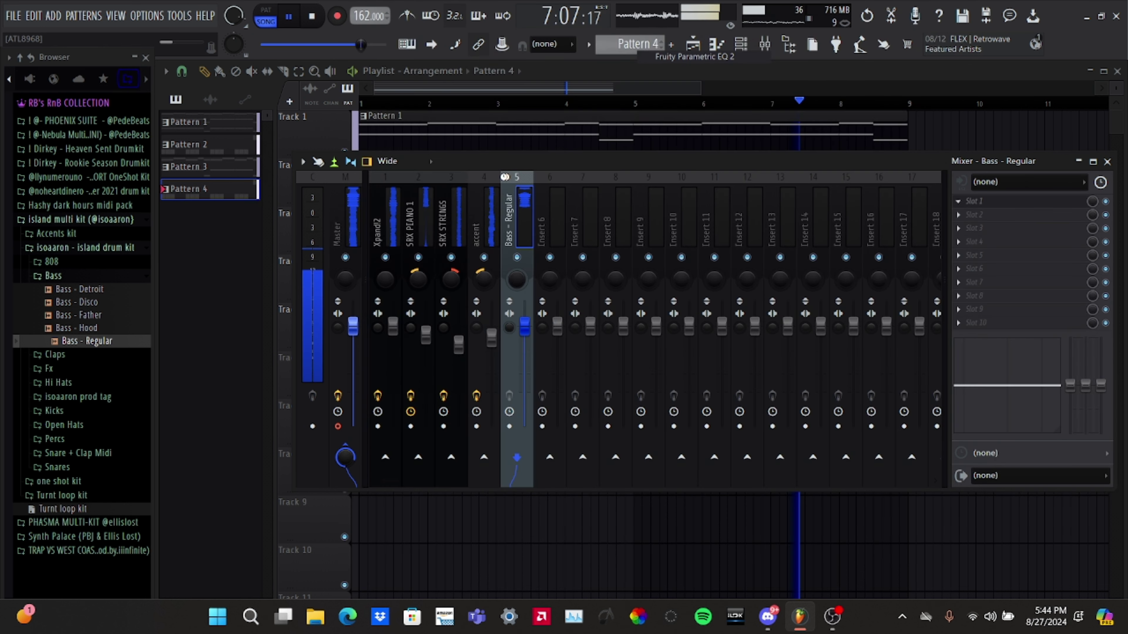
{"action": "right_click", "coordinate": [394, 263]}
{"action": "mouse_move", "coordinate": [416, 298]}
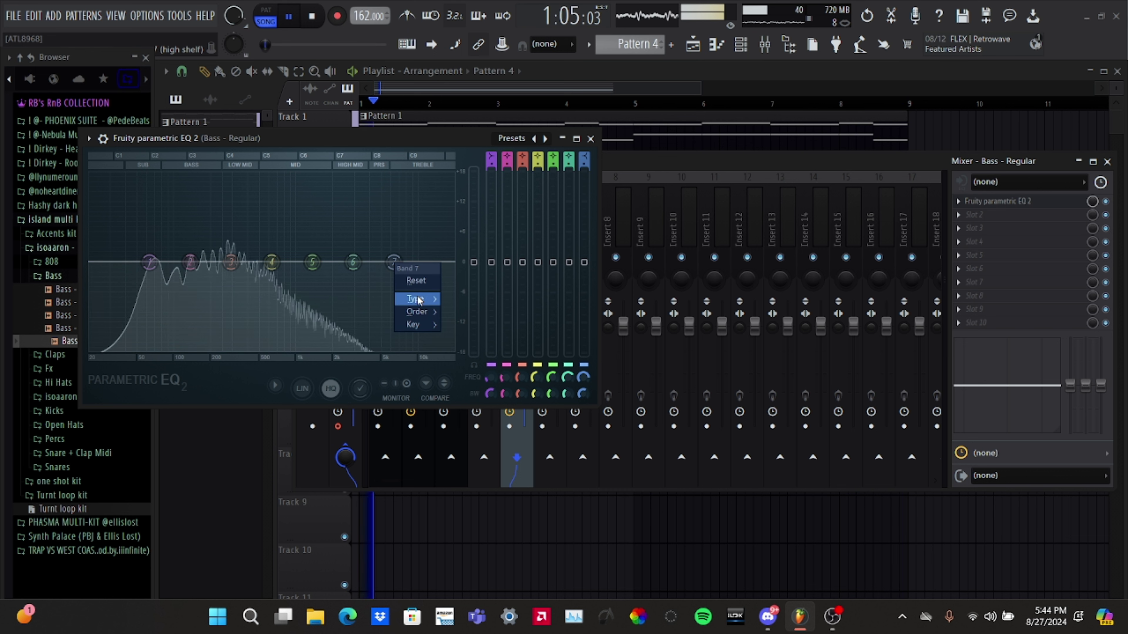
{"action": "left_click", "coordinate": [453, 311]}
{"action": "left_click_drag", "start_coordinate": [392, 262], "coordinate": [332, 262]}
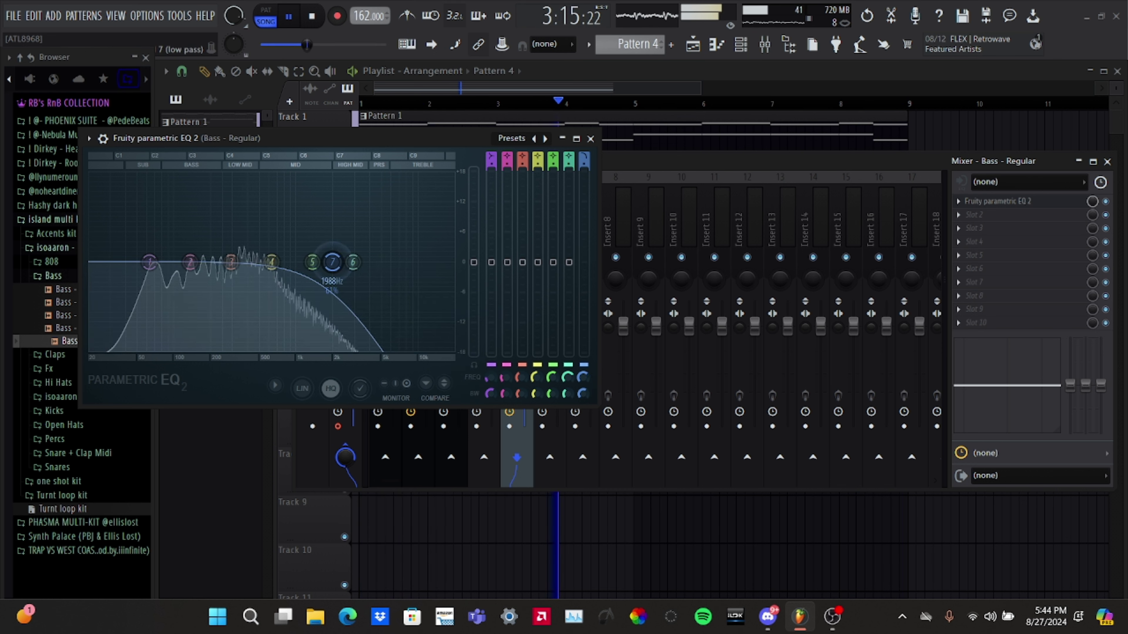
{"action": "left_click", "coordinate": [590, 138]}
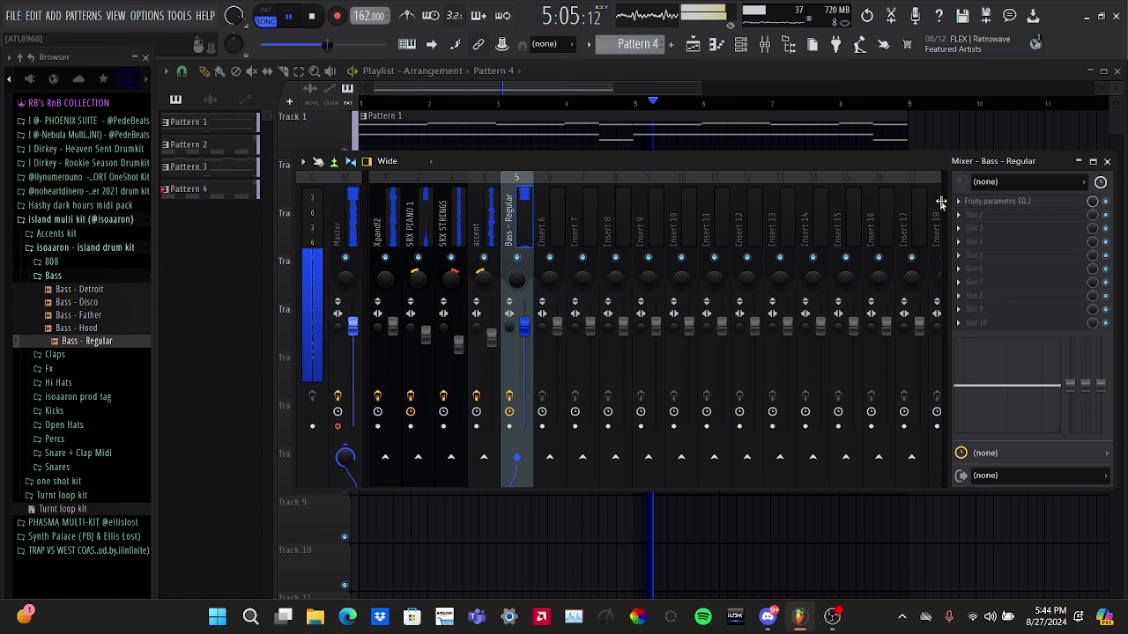
- Insert ValhallaVintageVerb in the bass track's second effect slot with mix at 3.3 % and low cut at 510 Hz
{"action": "left_click", "coordinate": [969, 215]}
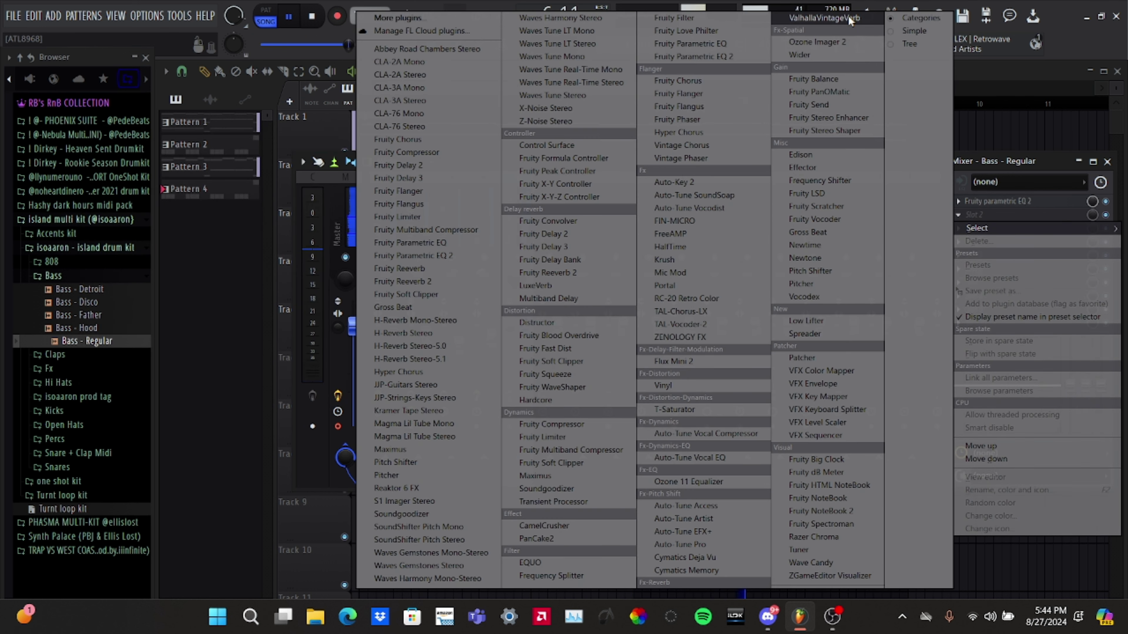
{"action": "left_click", "coordinate": [826, 20]}
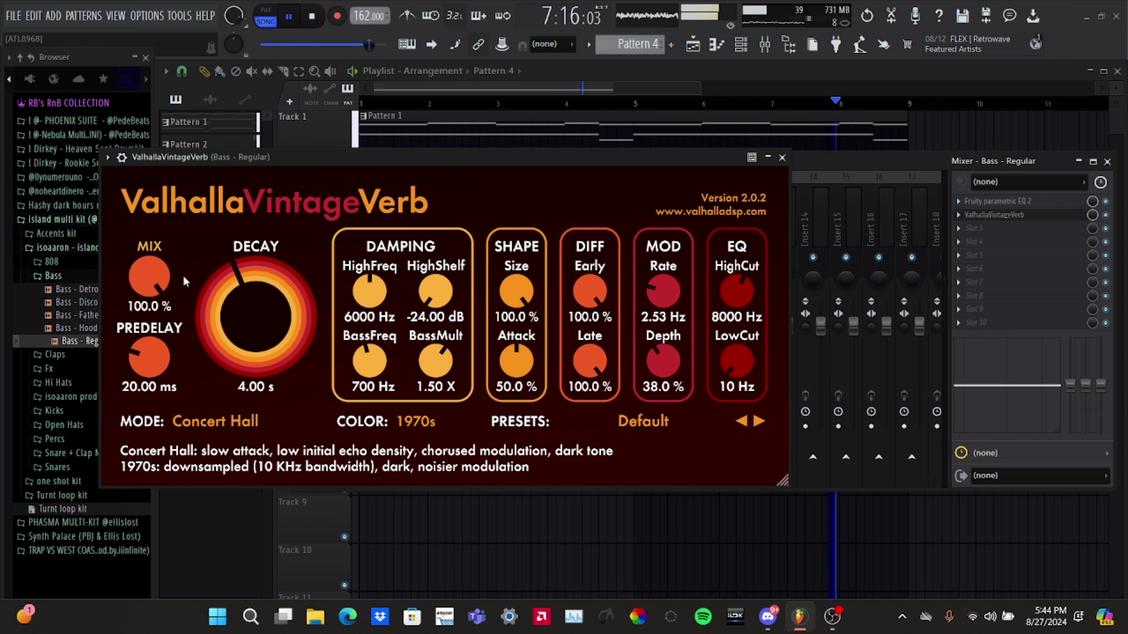
{"action": "left_click_drag", "start_coordinate": [149, 277], "coordinate": [167, 391]}
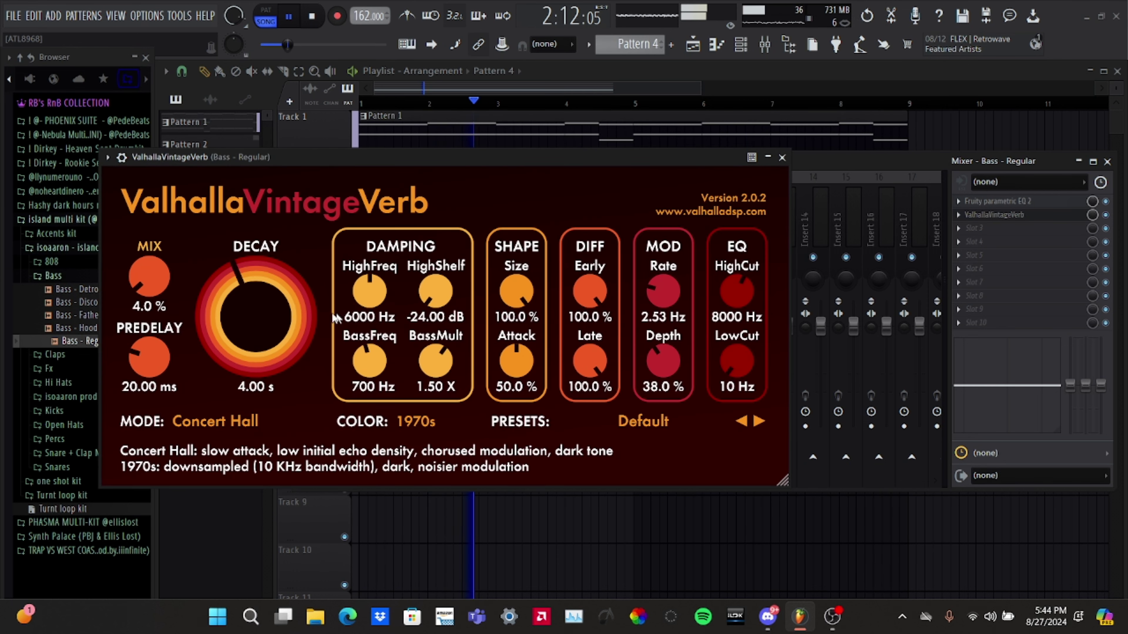
{"action": "left_click_drag", "start_coordinate": [150, 278], "coordinate": [155, 267]}
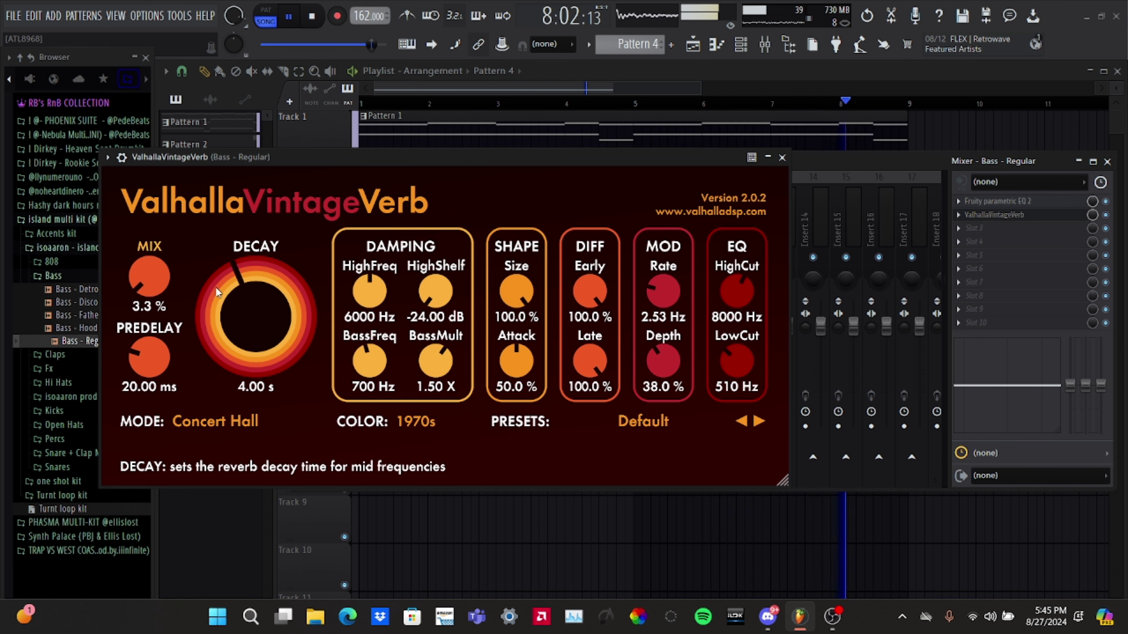
- Set the bass reverb's decay to 3.10 s and predelay to 0.00 ms, and return to the playlist
{"action": "left_click_drag", "start_coordinate": [215, 287], "coordinate": [215, 294]}
{"action": "left_click_drag", "start_coordinate": [148, 360], "coordinate": [149, 374]}
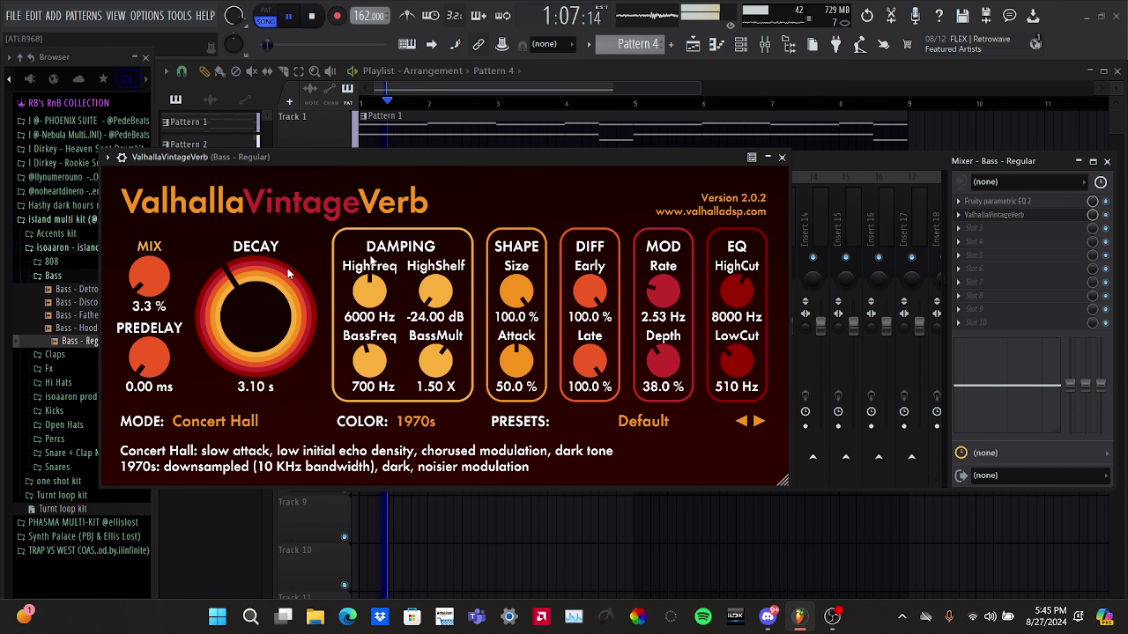
{"action": "left_click_drag", "start_coordinate": [164, 266], "coordinate": [152, 292]}
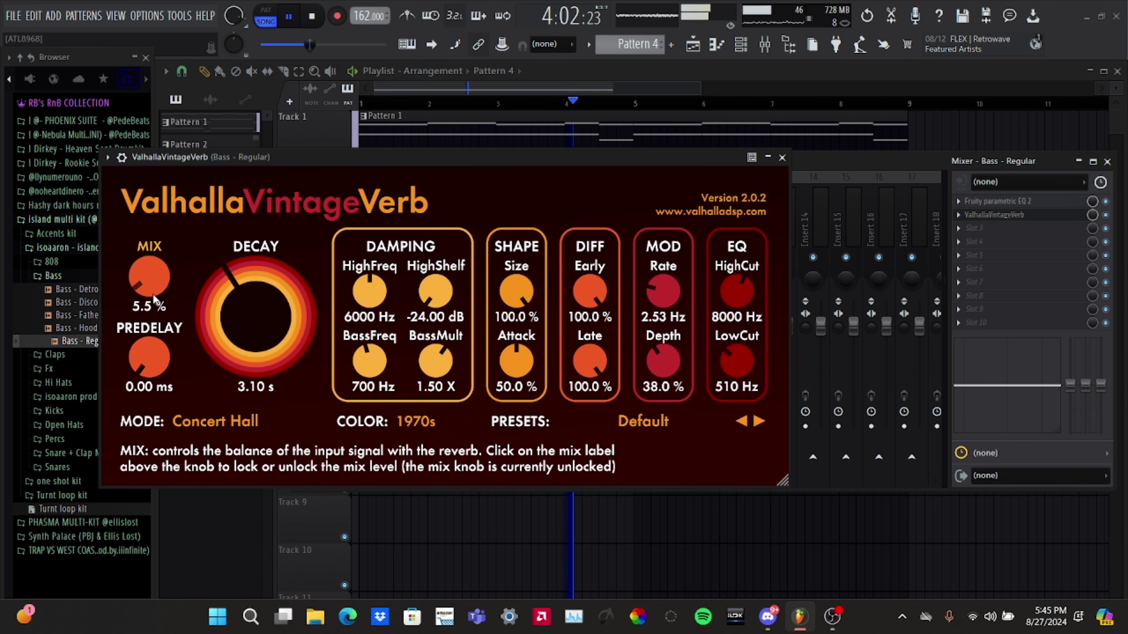
{"action": "left_click", "coordinate": [782, 158]}
{"action": "left_click", "coordinate": [1107, 161]}
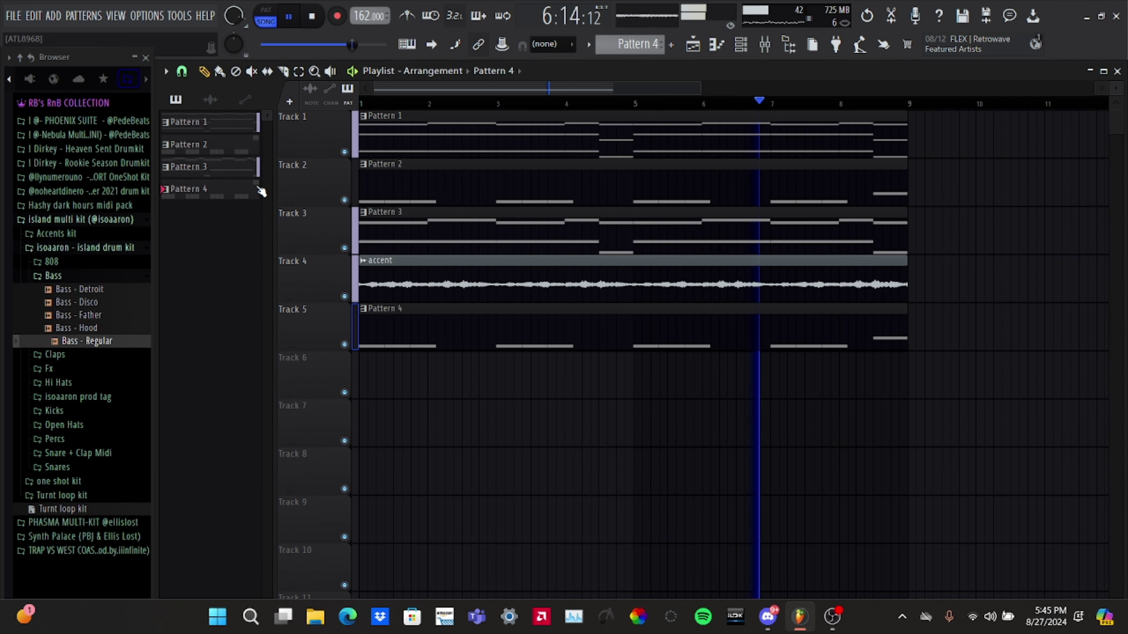
- Load Perc [ The Tubular ] from the Dirkey - Rookie Season Drumkit's Percs folder into a new channel
{"action": "left_click", "coordinate": [53, 276]}
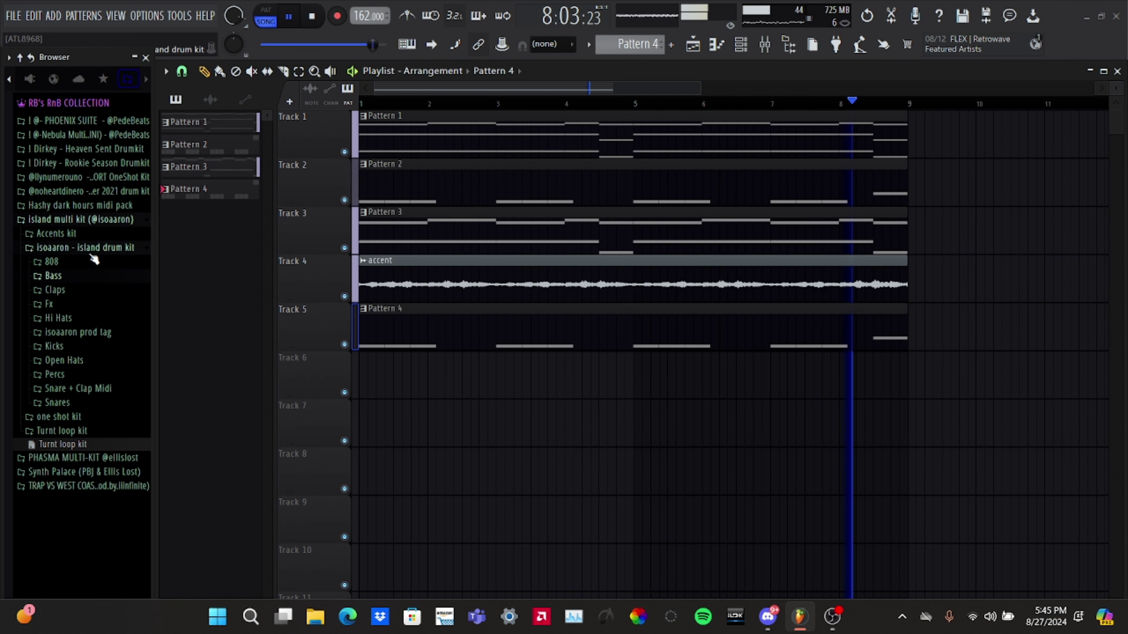
{"action": "left_click", "coordinate": [87, 248]}
{"action": "left_click", "coordinate": [80, 219]}
{"action": "left_click", "coordinate": [85, 163]}
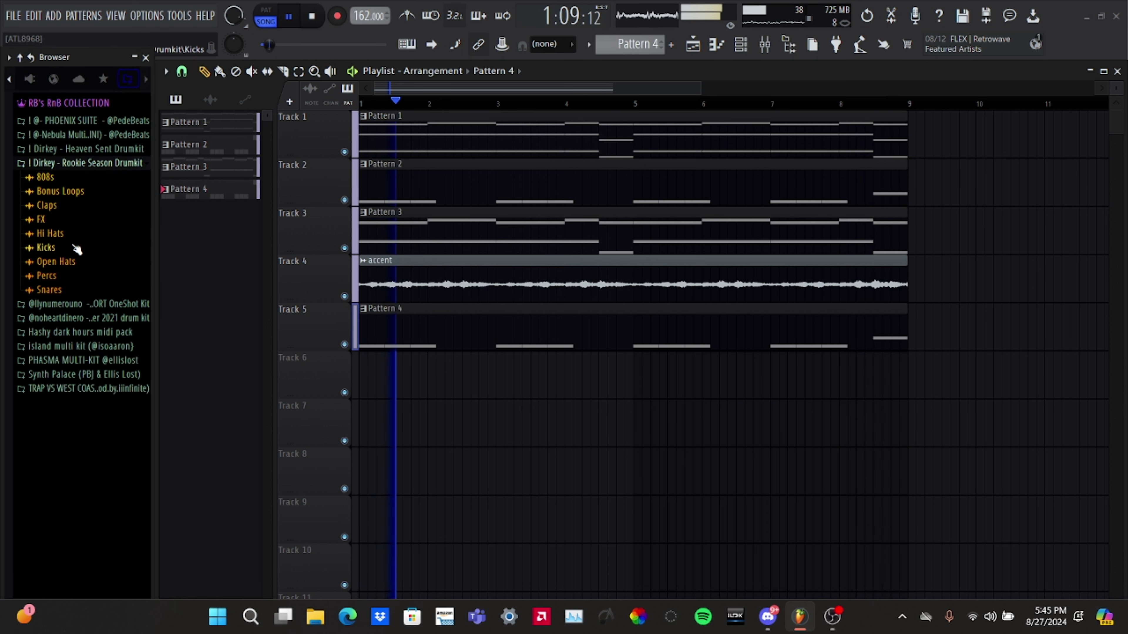
{"action": "left_click", "coordinate": [78, 275]}
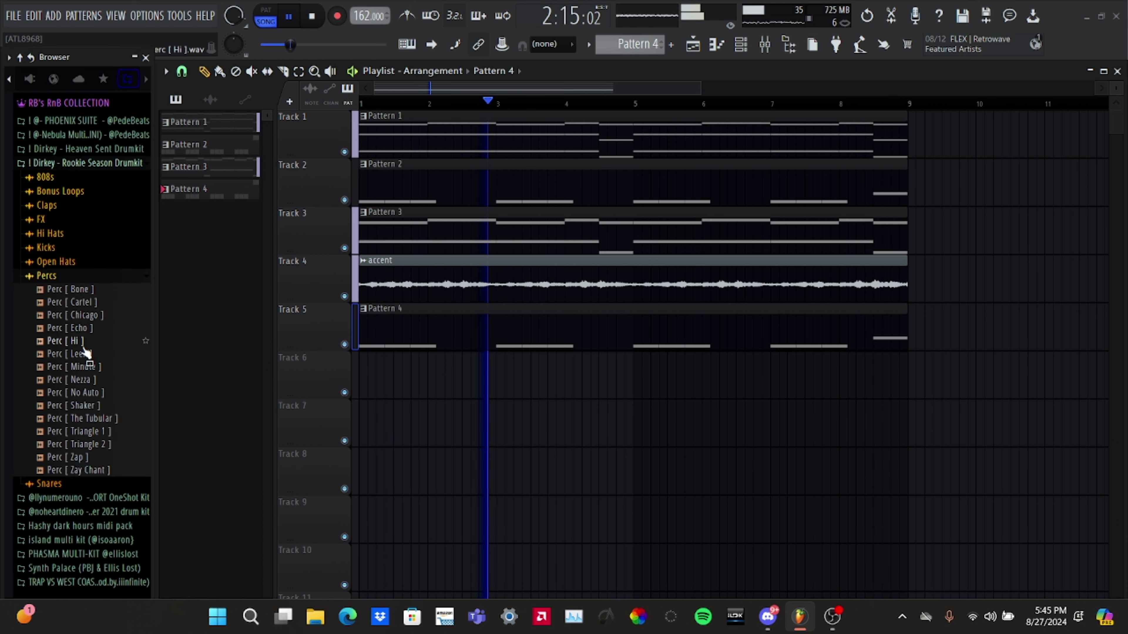
{"action": "right_click", "coordinate": [84, 418]}
{"action": "left_click", "coordinate": [177, 311]}
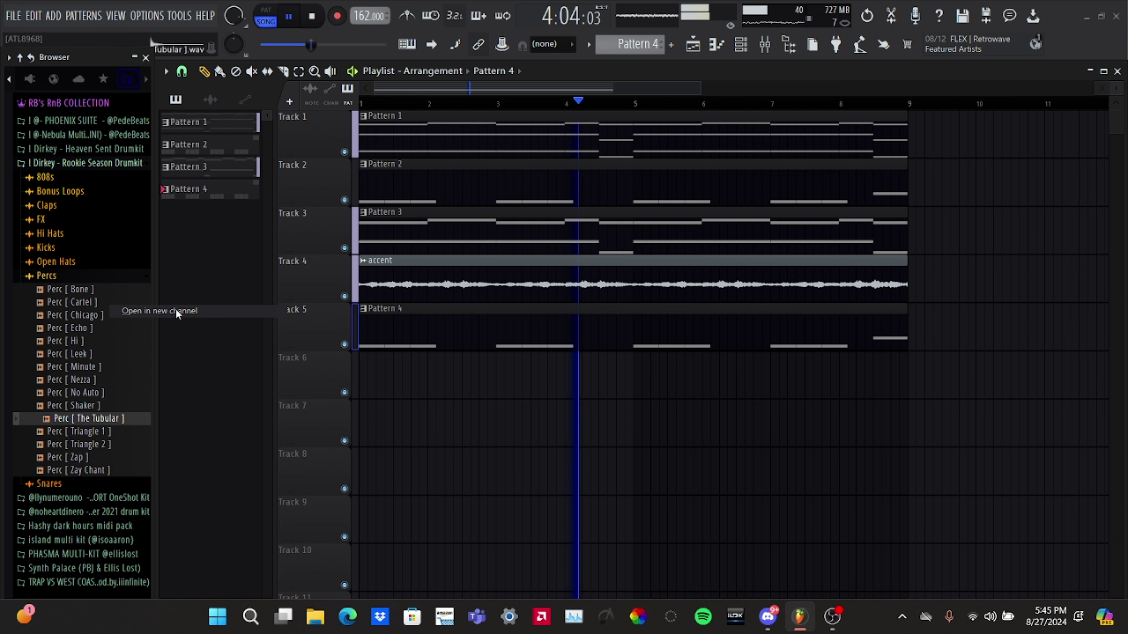
{"action": "left_click", "coordinate": [450, 101]}
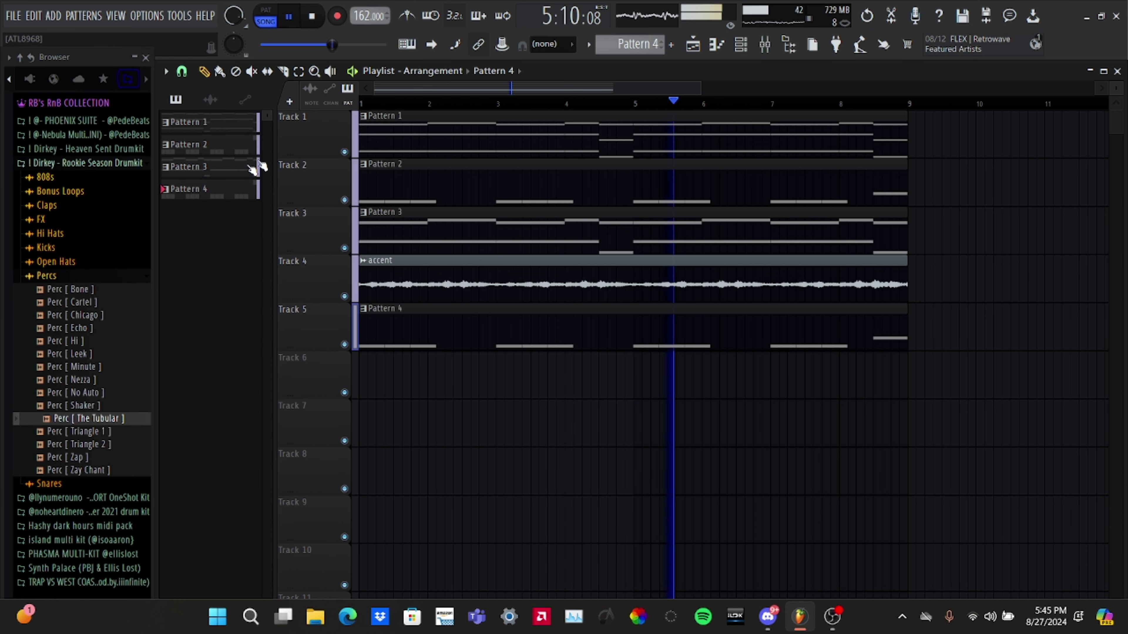
- Create Pattern 5 and place its clip on Track 6, stretched from bar 1 to the start of bar 9
{"action": "left_click", "coordinate": [672, 46]}
{"action": "left_click", "coordinate": [374, 383]}
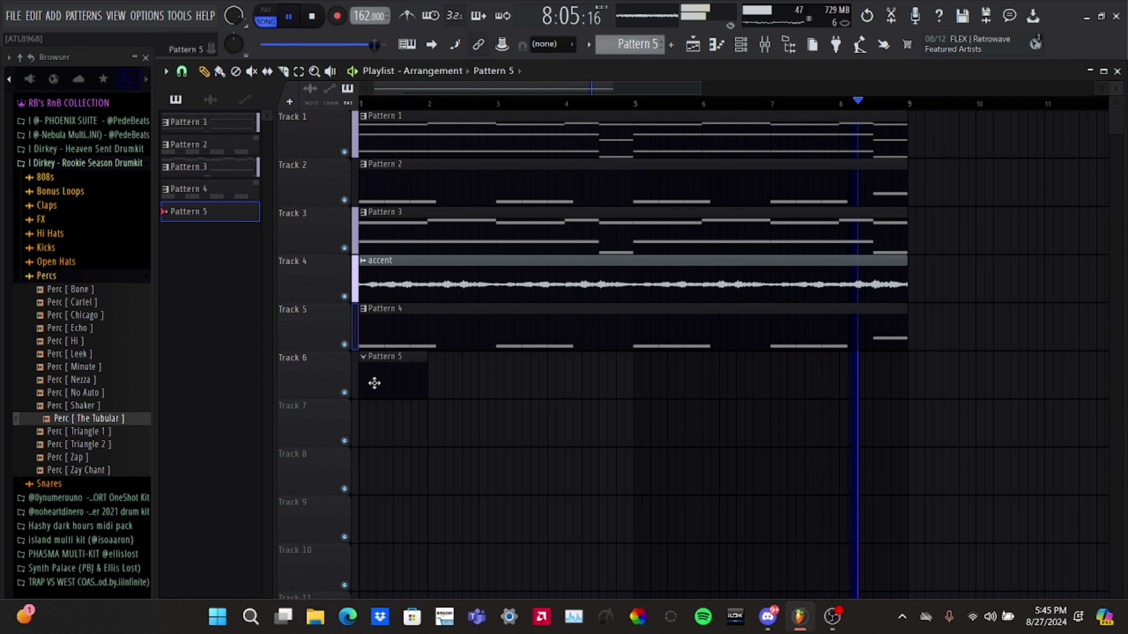
{"action": "left_click_drag", "start_coordinate": [426, 383], "coordinate": [889, 383]}
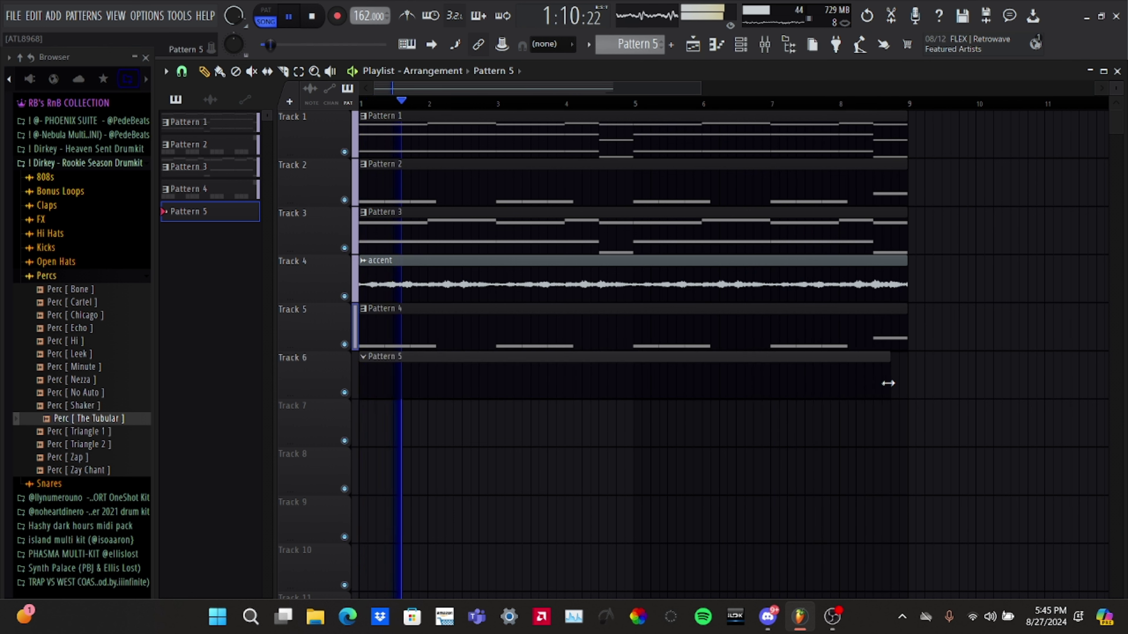
- Place short C#5 notes for Perc [ The Tubular ] at the starts of bars 1 and 5 in the piano roll
{"action": "double_click", "coordinate": [853, 390]}
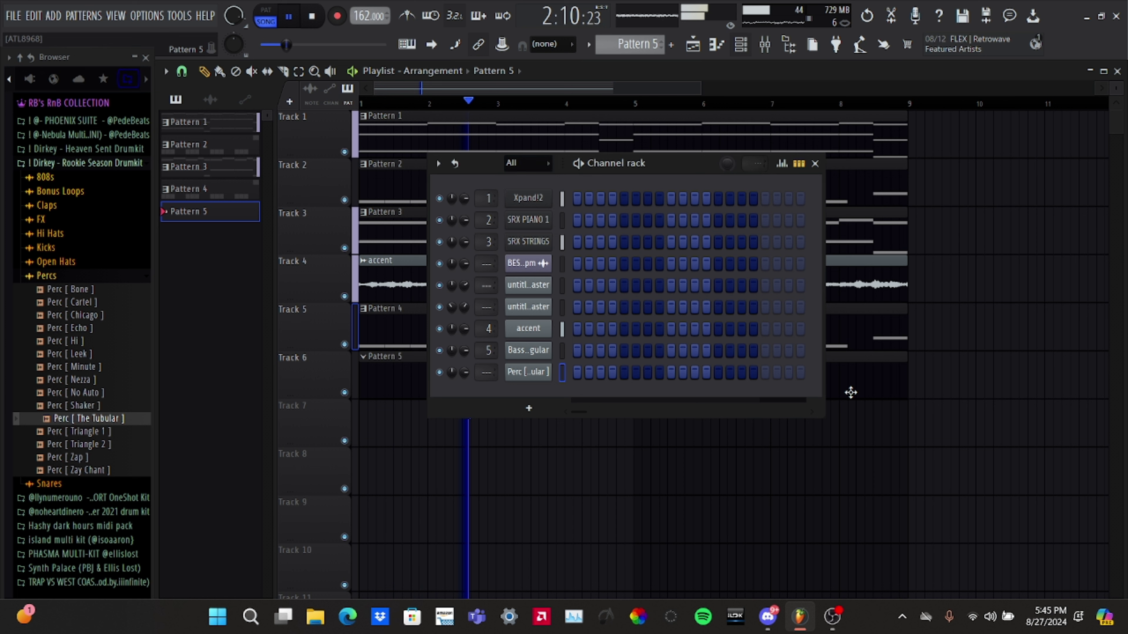
{"action": "right_click", "coordinate": [549, 374]}
{"action": "left_click", "coordinate": [556, 371]}
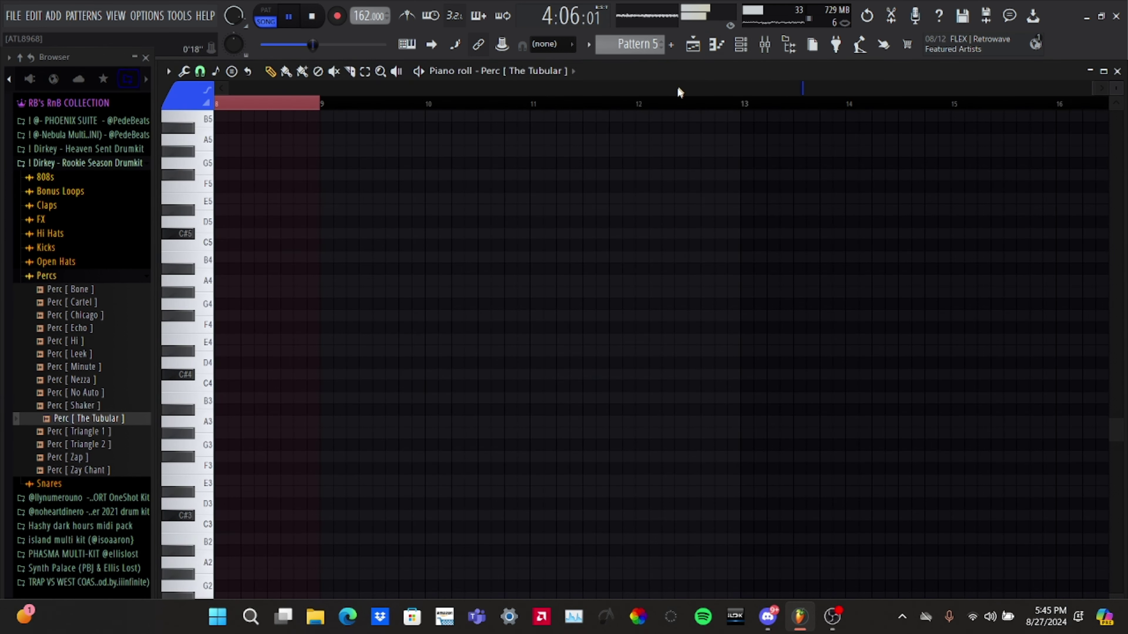
{"action": "scroll", "coordinate": [678, 93], "scroll_direction": "left", "scroll_amount": 7}
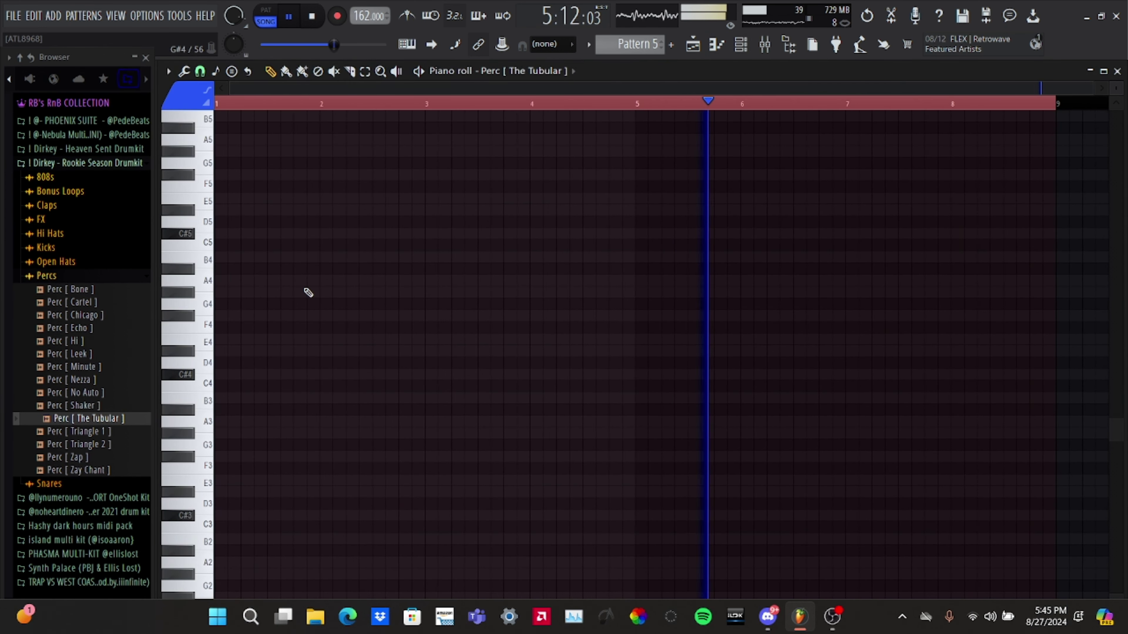
{"action": "scroll", "coordinate": [311, 299], "scroll_direction": "up", "scroll_amount": 2}
{"action": "key", "text": "space"}
{"action": "left_click", "coordinate": [218, 307]}
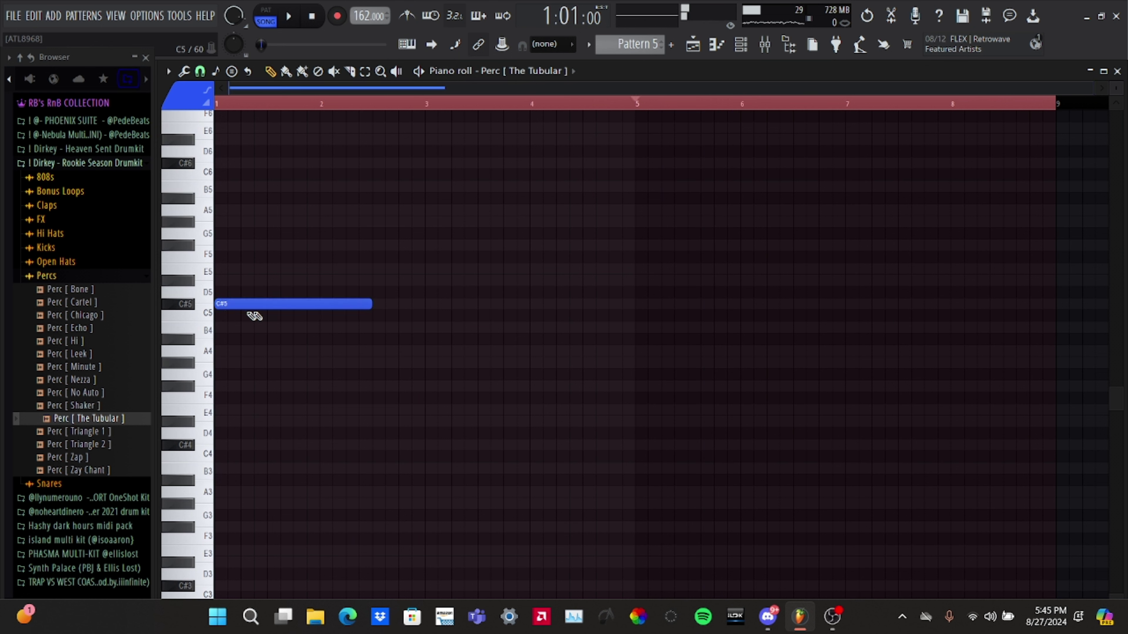
{"action": "key", "text": "space"}
{"action": "left_click_drag", "start_coordinate": [370, 307], "coordinate": [222, 313]}
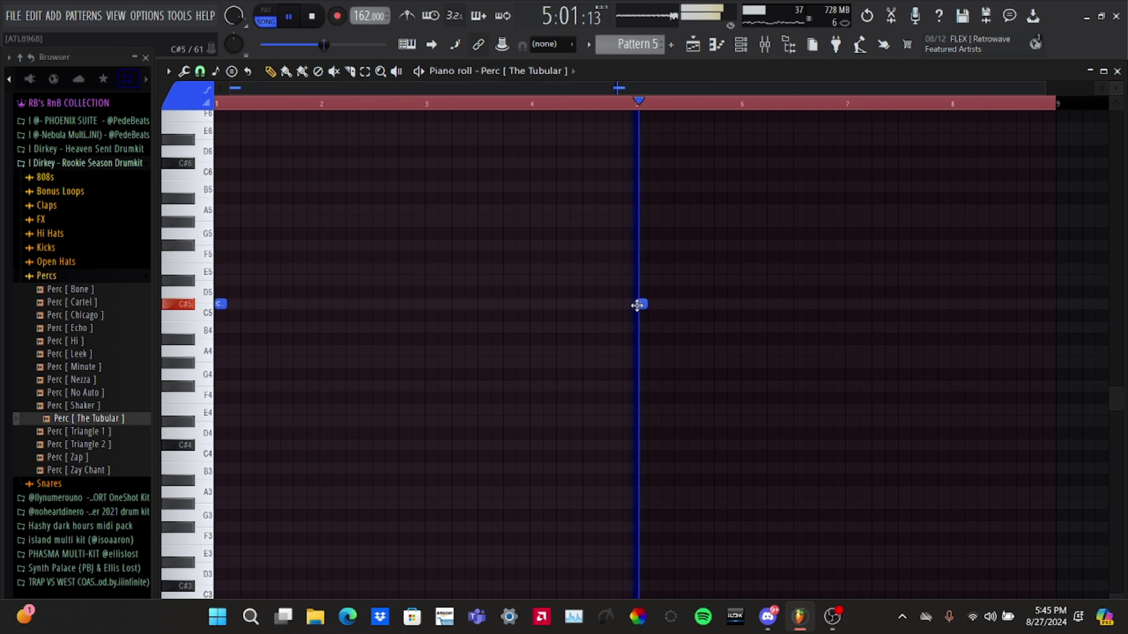
{"action": "key", "text": "F5"}
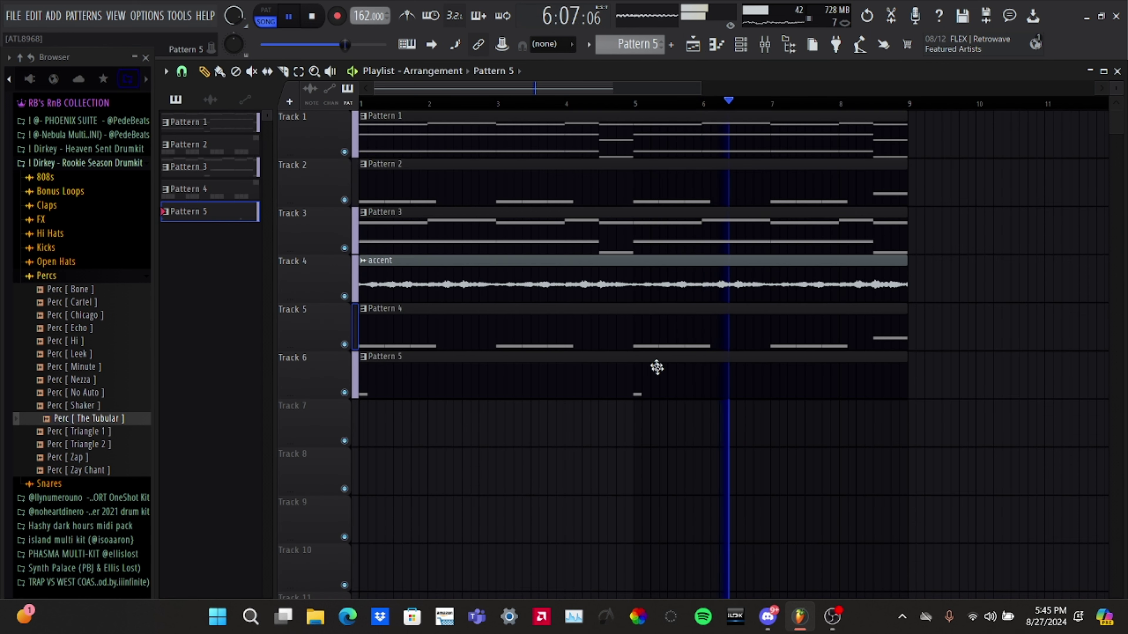
- Play back the arrangement to hear the new percussion hits
{"action": "left_click", "coordinate": [741, 44]}
{"action": "left_click", "coordinate": [746, 47]}
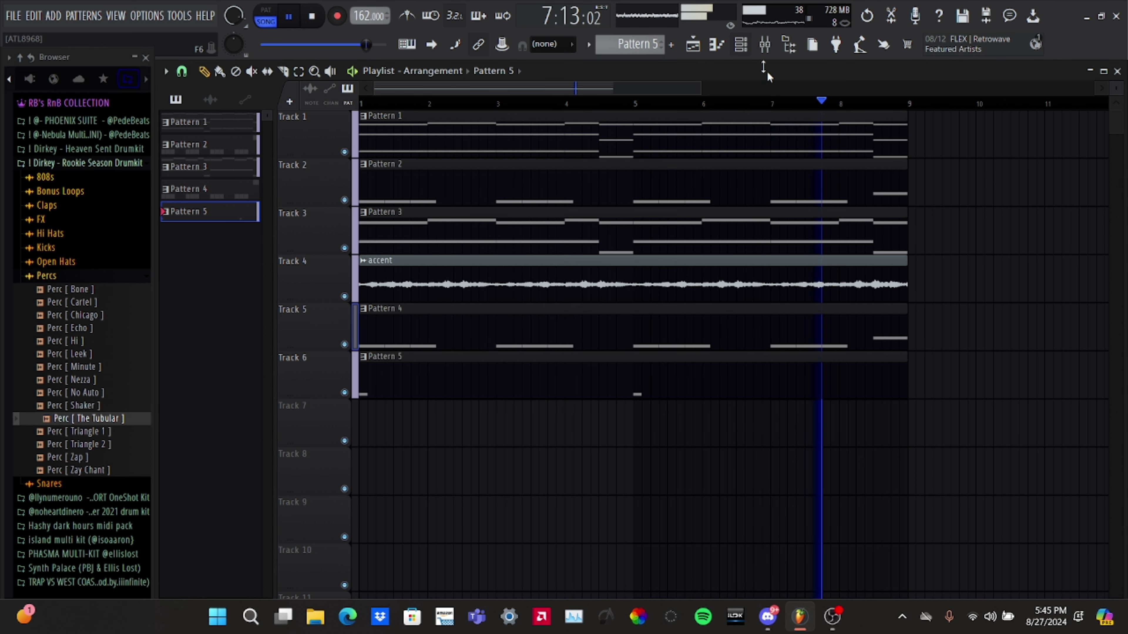
{"action": "key", "text": "space"}
{"action": "key", "text": "space"}
{"action": "key", "text": "space"}
{"action": "key", "text": "space"}
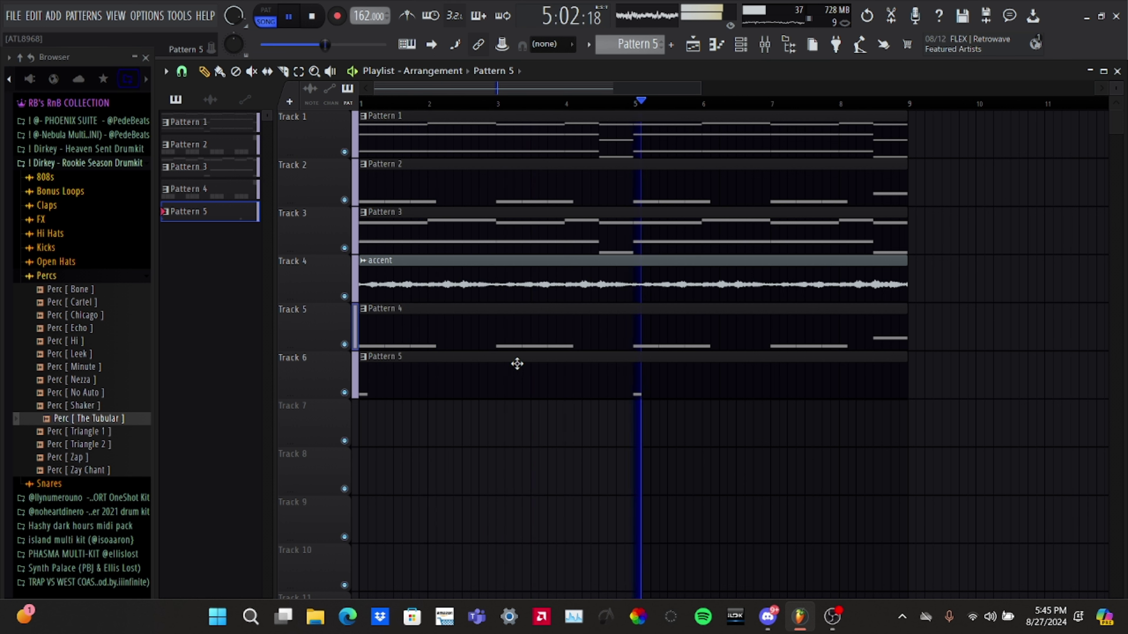
- Add two more short C#5 hits after the opening note in both bar 1 and bar 5 of Pattern 5
{"action": "double_click", "coordinate": [478, 388]}
{"action": "left_click_drag", "start_coordinate": [294, 88], "coordinate": [271, 88]}
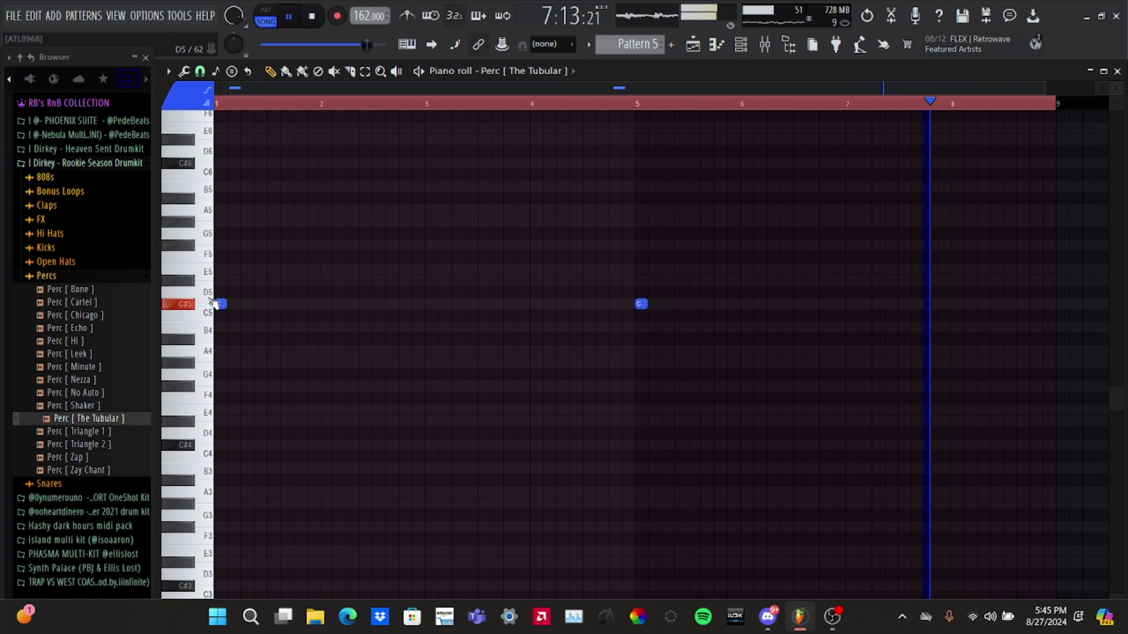
{"action": "left_click", "coordinate": [232, 304]}
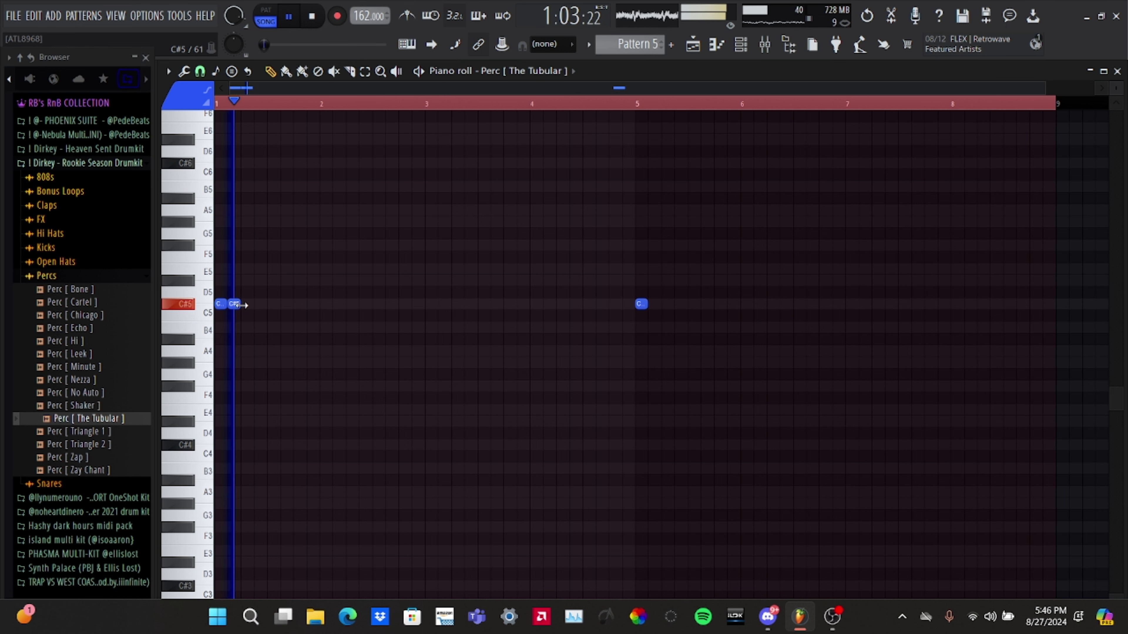
{"action": "key", "text": "space"}
{"action": "left_click", "coordinate": [242, 305]}
{"action": "key", "text": "space"}
{"action": "left_click_drag", "start_coordinate": [242, 305], "coordinate": [258, 304]}
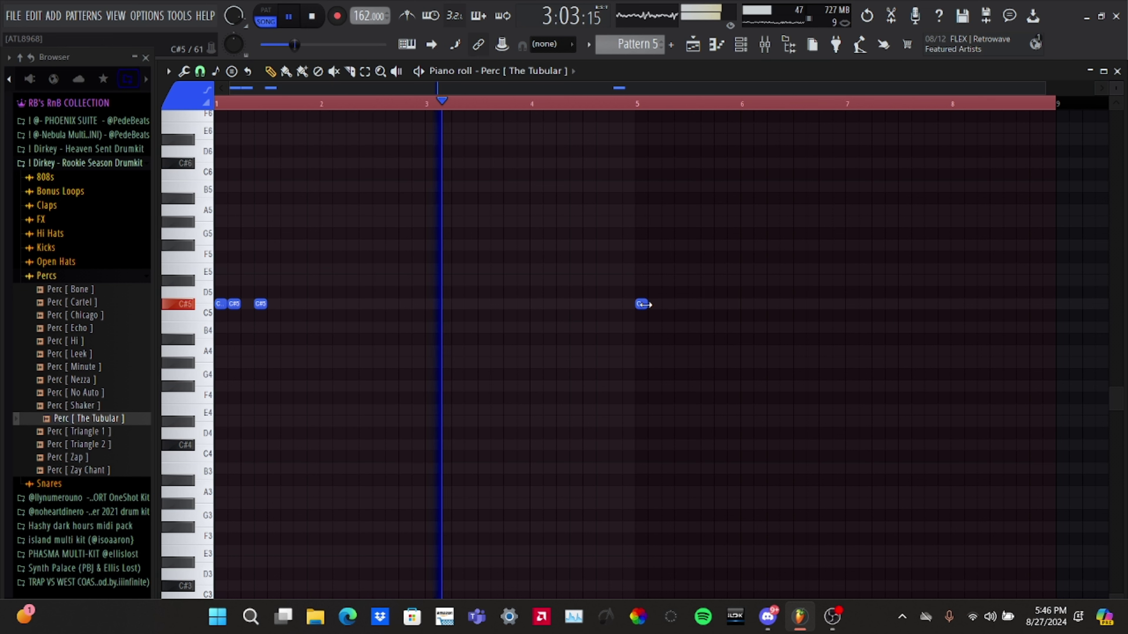
{"action": "left_click", "coordinate": [656, 306]}
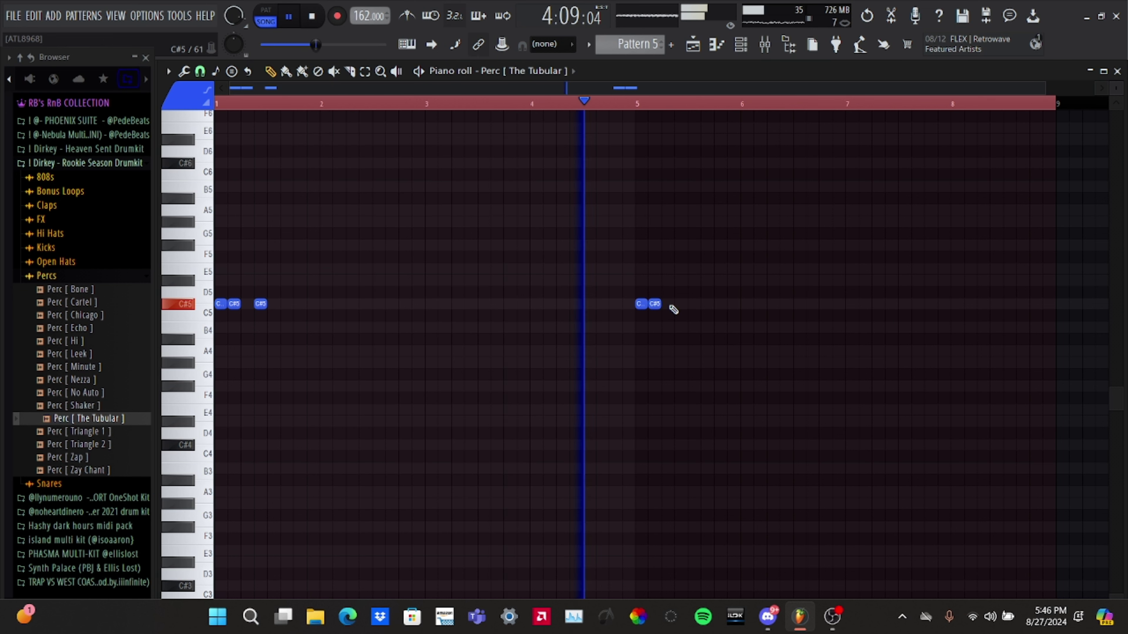
{"action": "left_click", "coordinate": [680, 305]}
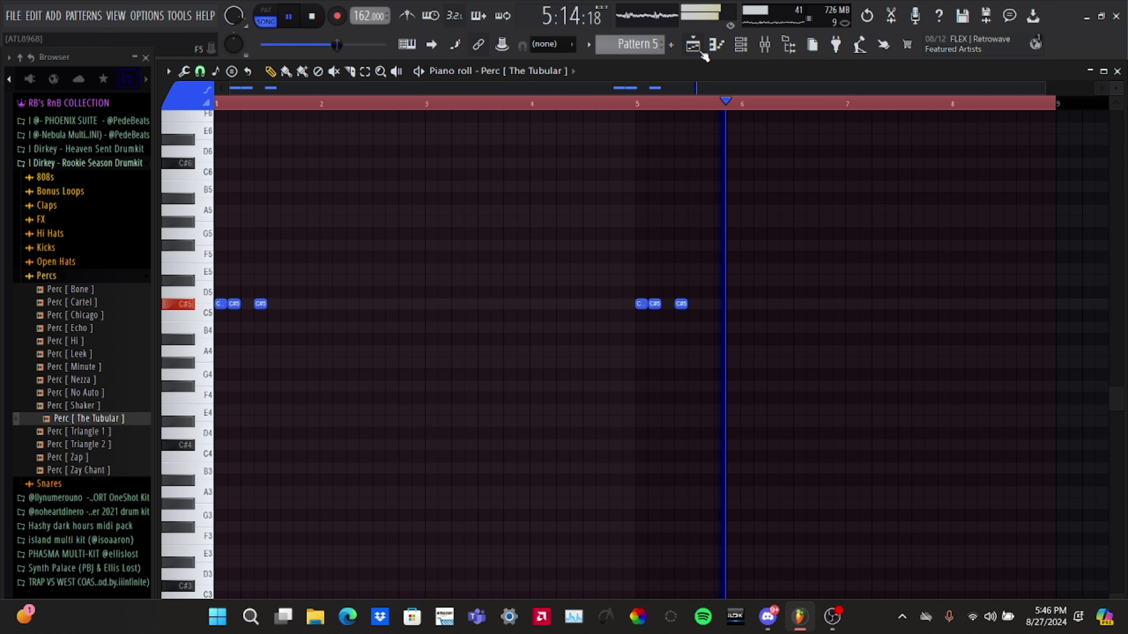
- Route the Perc [ The Tubular ] channel to mixer Insert 6
{"action": "left_click", "coordinate": [715, 46]}
{"action": "left_click", "coordinate": [741, 48]}
{"action": "left_click", "coordinate": [741, 49]}
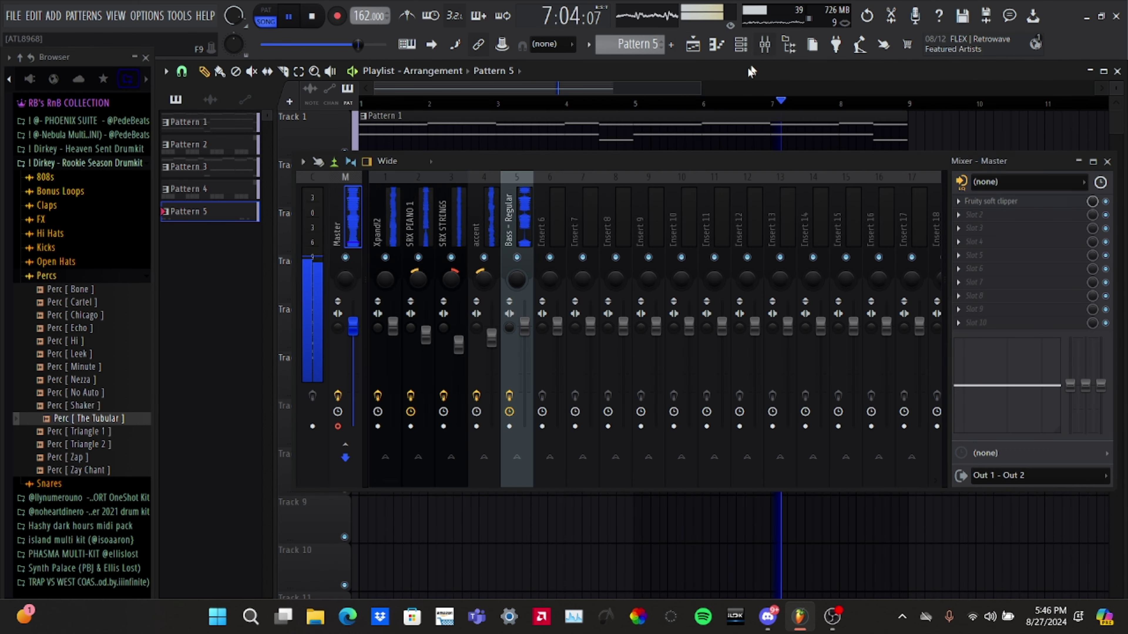
{"action": "left_click", "coordinate": [765, 44]}
{"action": "right_click", "coordinate": [557, 240]}
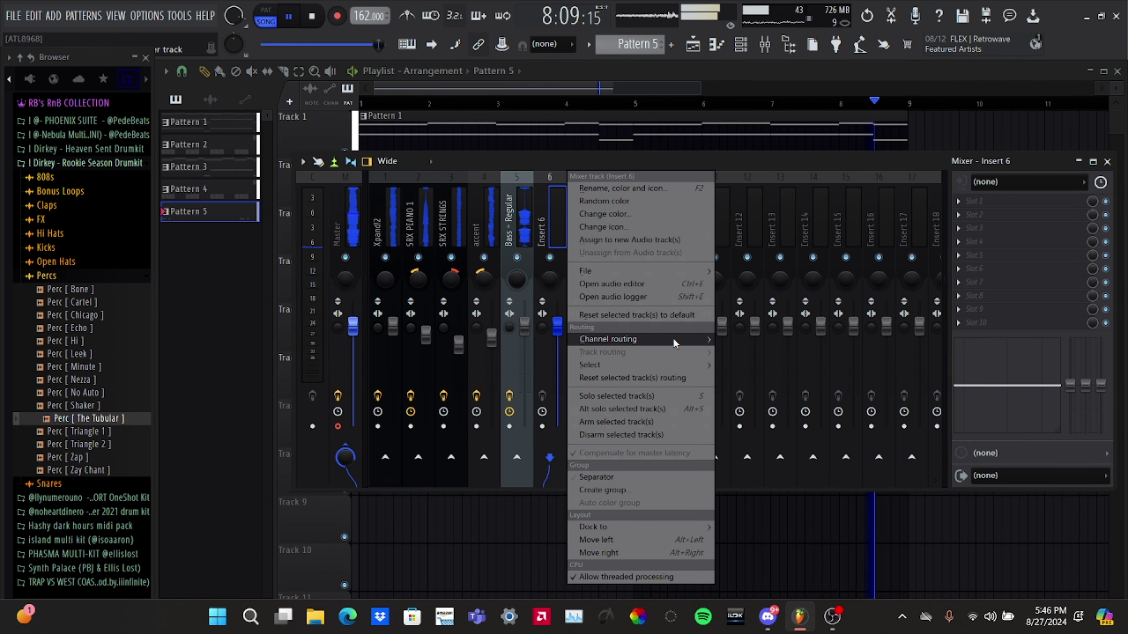
{"action": "mouse_move", "coordinate": [622, 339]}
{"action": "left_click", "coordinate": [739, 350]}
- Restart playback and insert Fruity Parametric EQ 2 in the percussion track's first effect slot
{"action": "key", "text": "space"}
{"action": "key", "text": "space"}
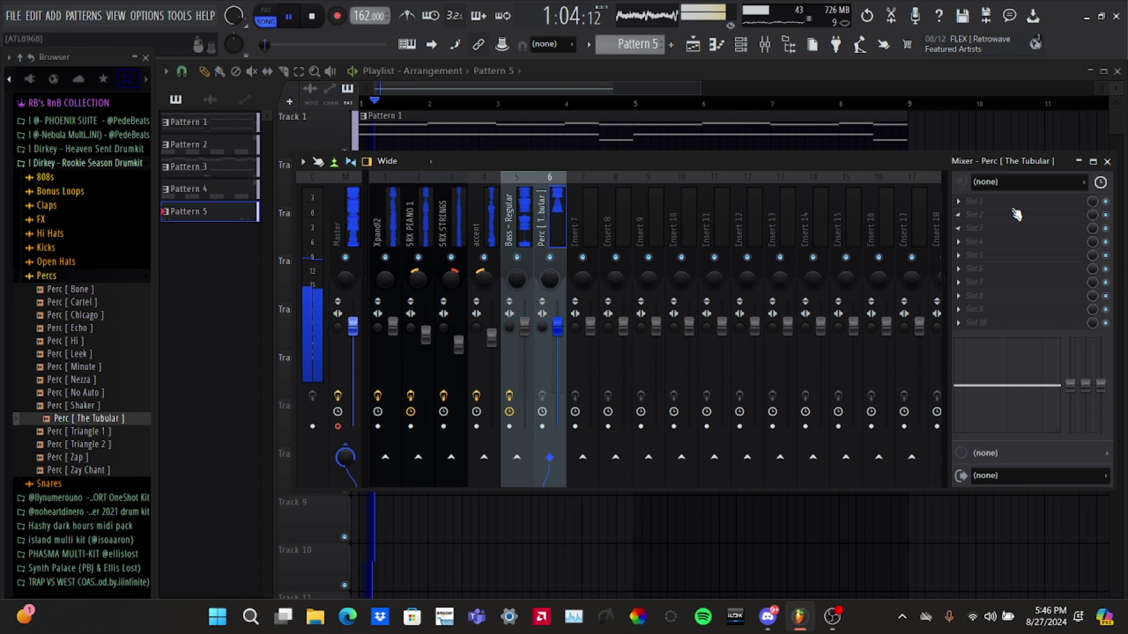
{"action": "left_click", "coordinate": [1014, 202]}
{"action": "left_click", "coordinate": [758, 54]}
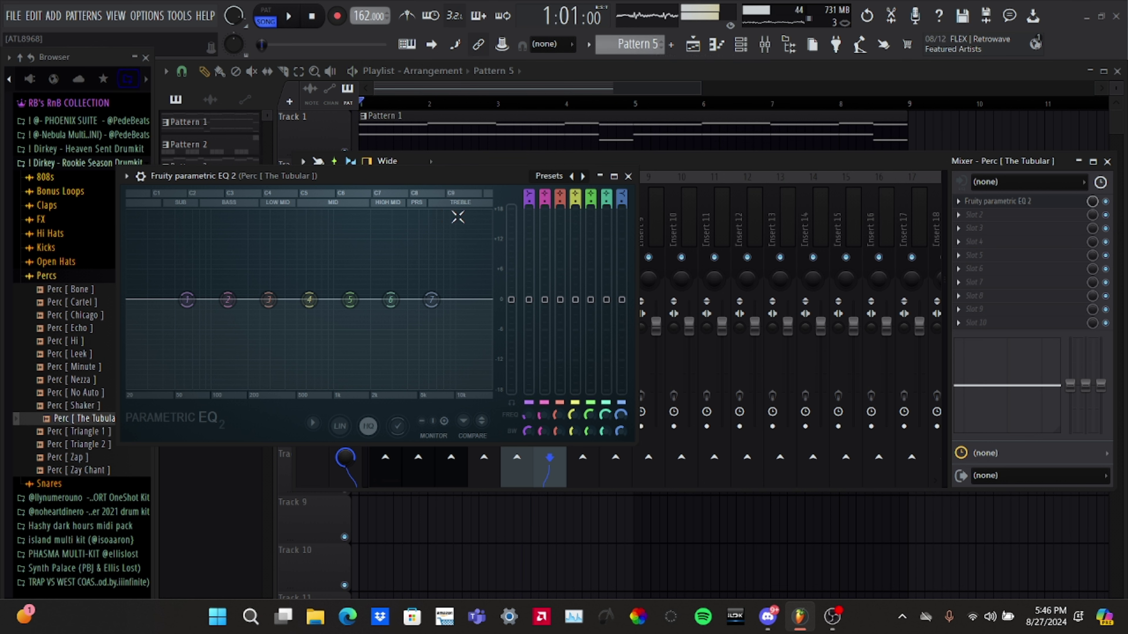
- Apply the 20Hz + 18kHz cut preset to the percussion EQ, narrow it to the mids by moving both cuts inward, and close it
{"action": "left_click", "coordinate": [547, 177]}
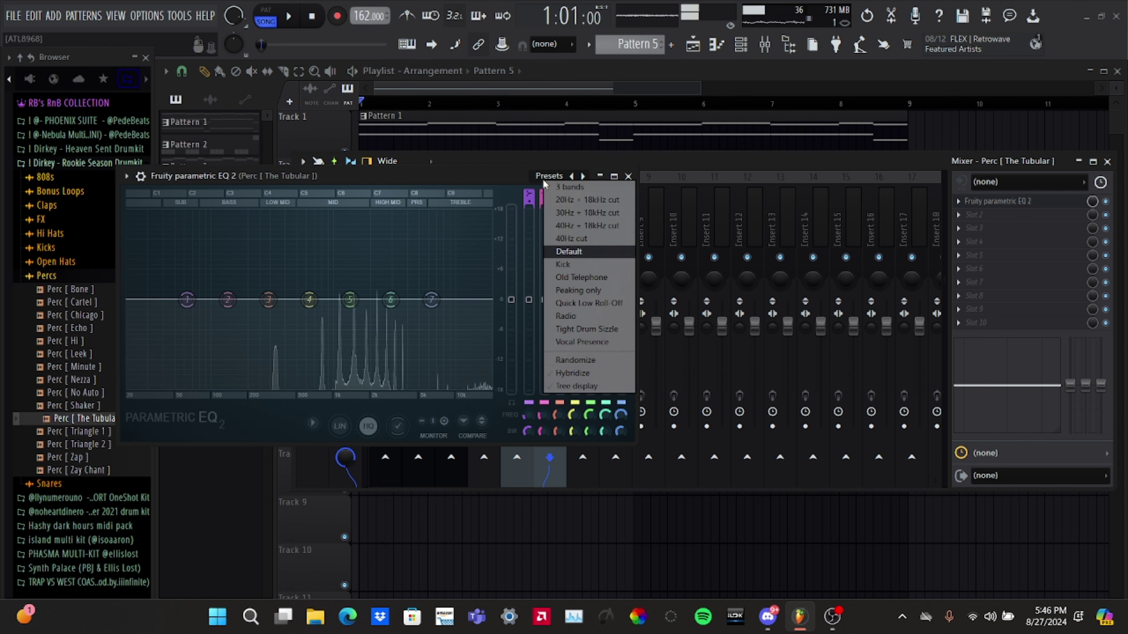
{"action": "left_click", "coordinate": [560, 200]}
{"action": "key", "text": "space"}
{"action": "left_click_drag", "start_coordinate": [151, 301], "coordinate": [300, 299]}
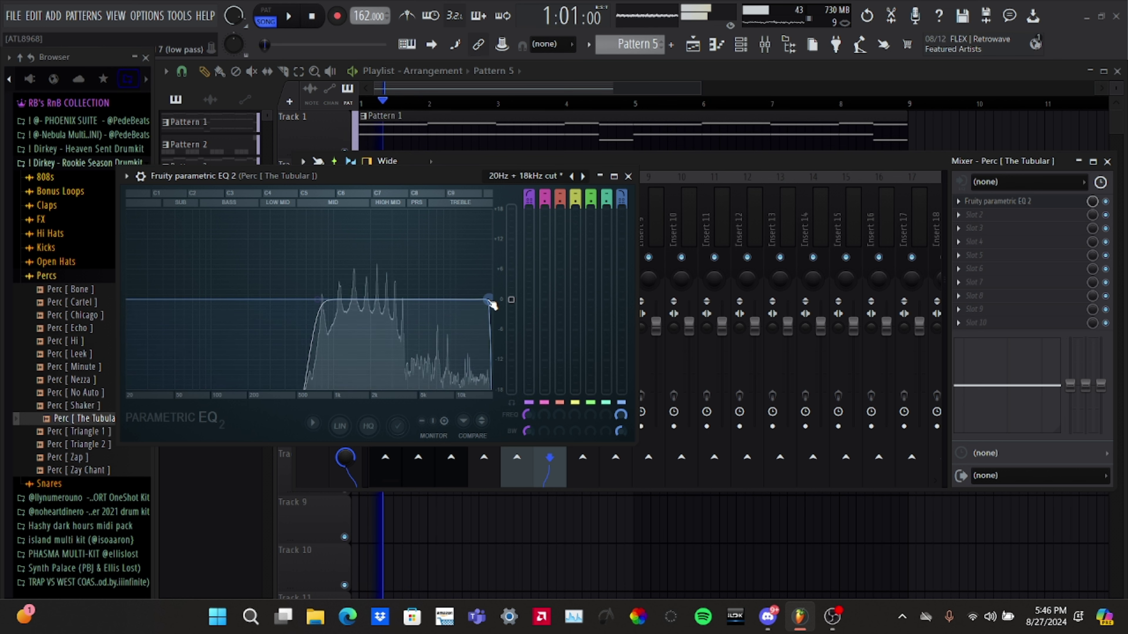
{"action": "left_click_drag", "start_coordinate": [488, 300], "coordinate": [456, 299]}
{"action": "key", "text": "space"}
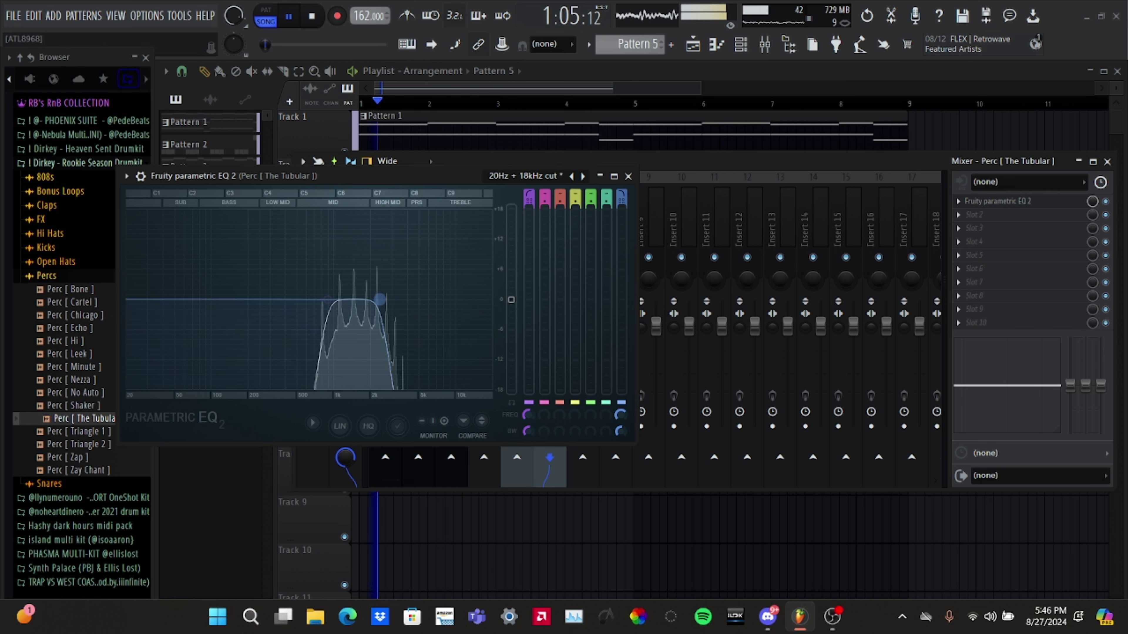
{"action": "key", "text": "space"}
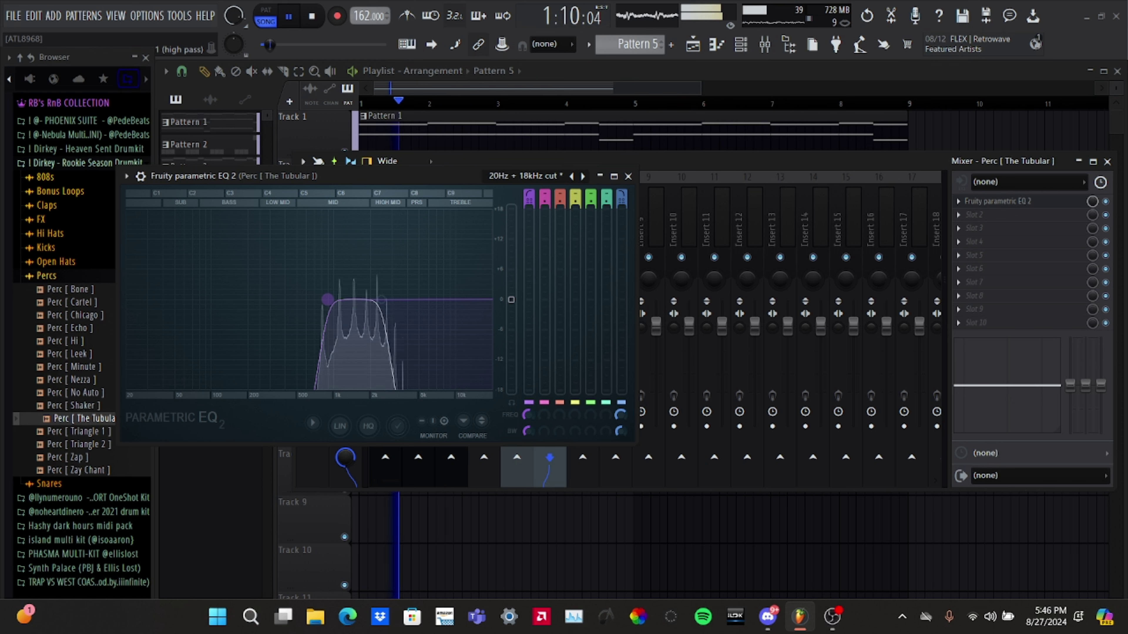
{"action": "left_click", "coordinate": [629, 177]}
- Insert Fruity Delay 3 in the percussion track's second effect slot and pan the delay to the right while auditioning it
{"action": "left_click", "coordinate": [1001, 216]}
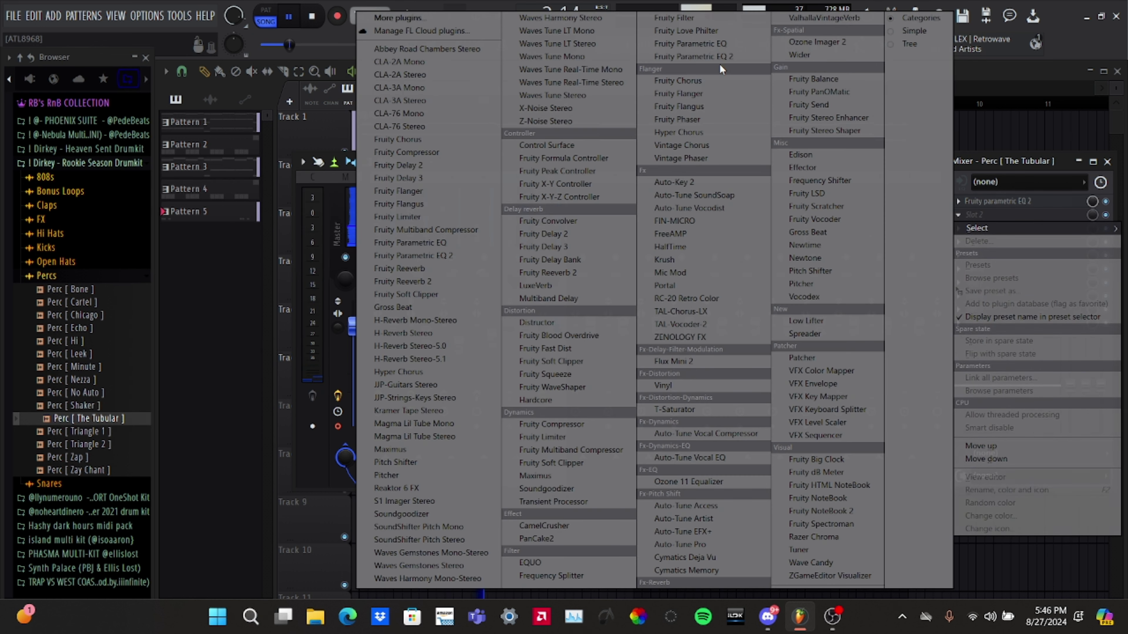
{"action": "left_click", "coordinate": [598, 245]}
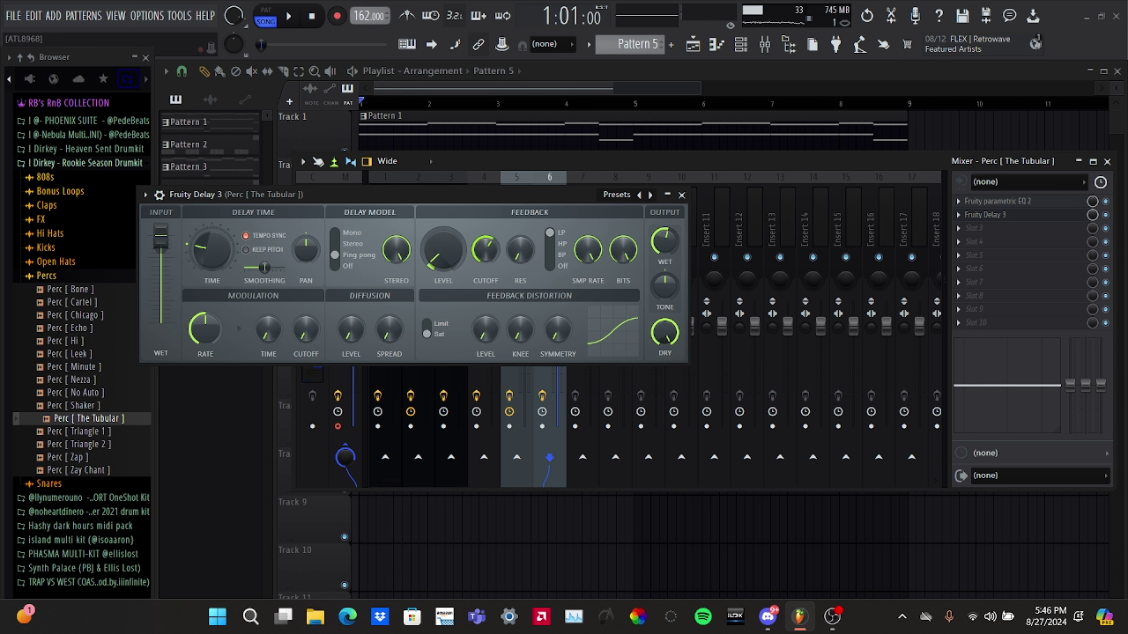
{"action": "key", "text": "space"}
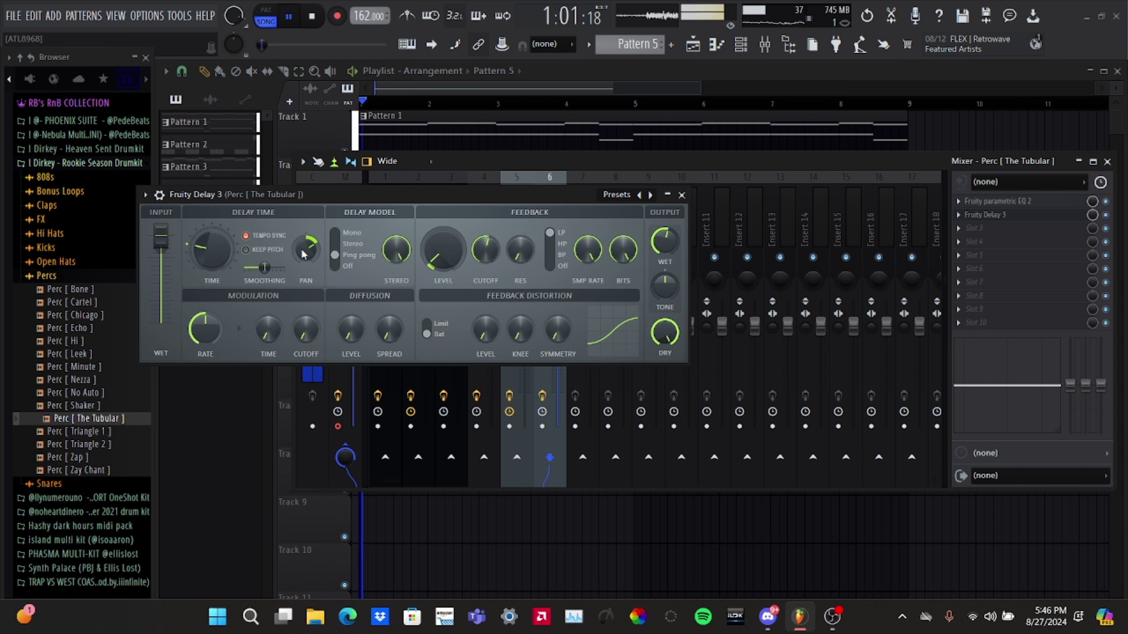
{"action": "key", "text": "space"}
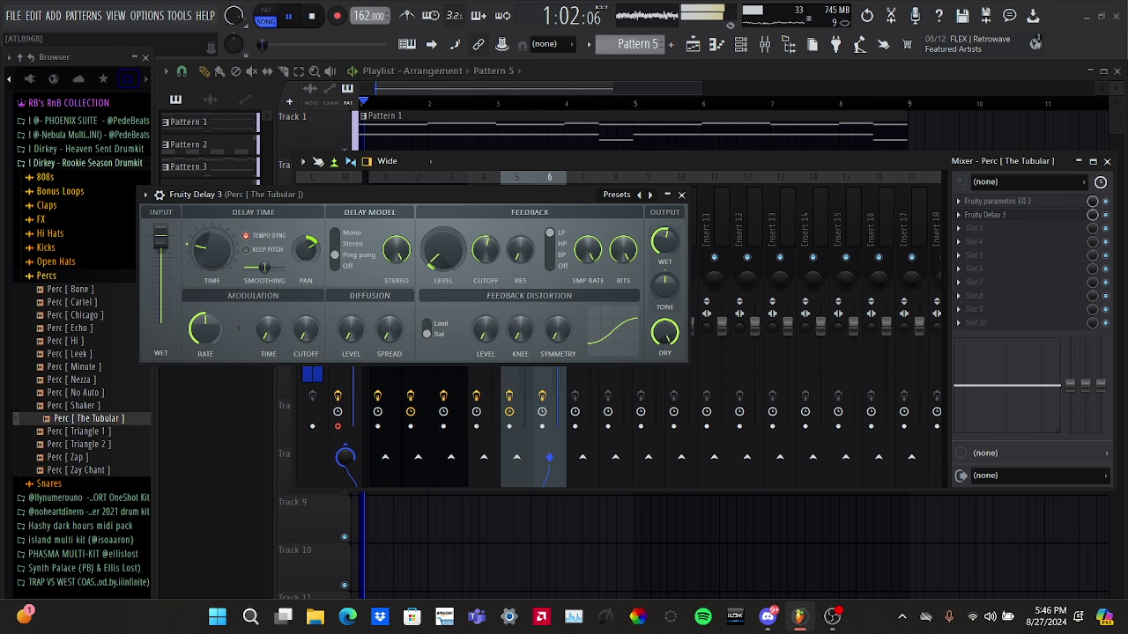
{"action": "left_click", "coordinate": [682, 194]}
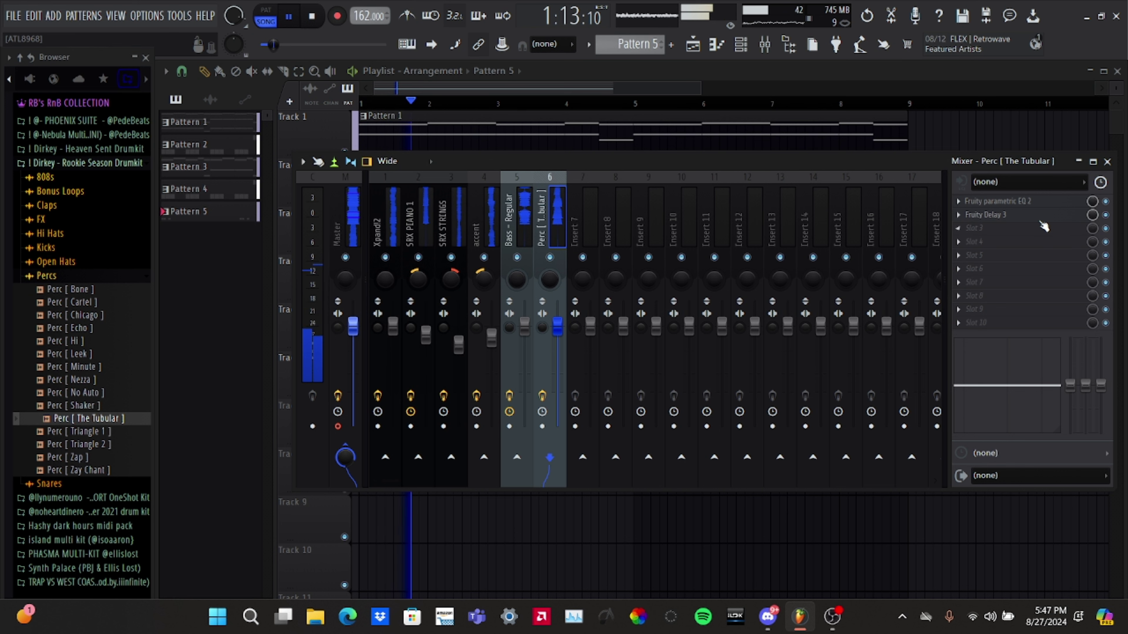
{"action": "left_click", "coordinate": [988, 215]}
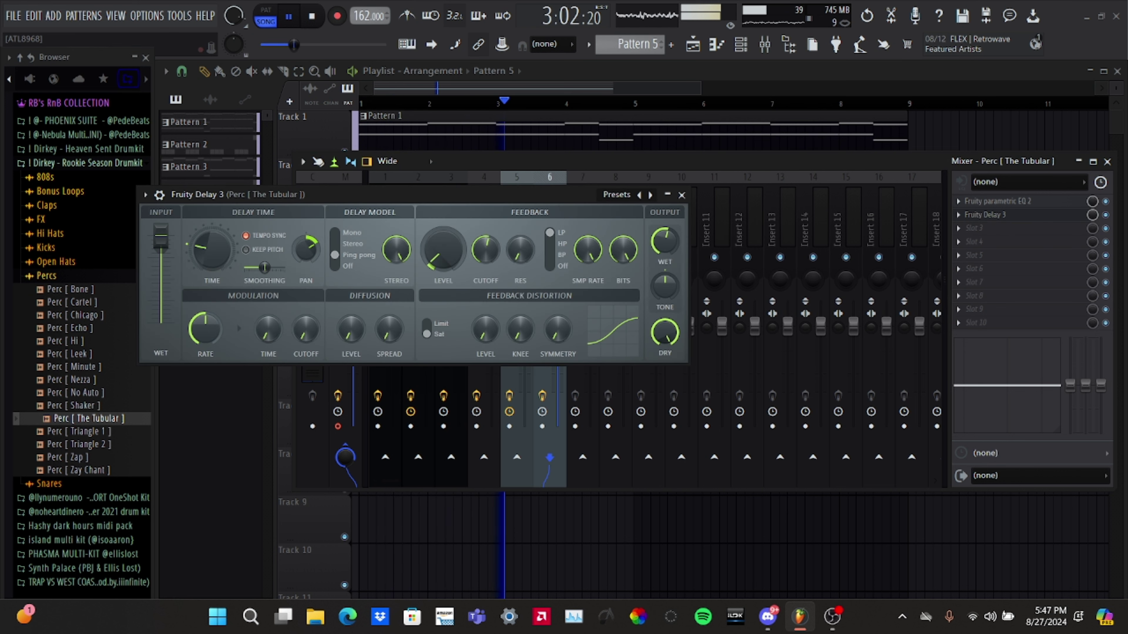
{"action": "key", "text": "Escape"}
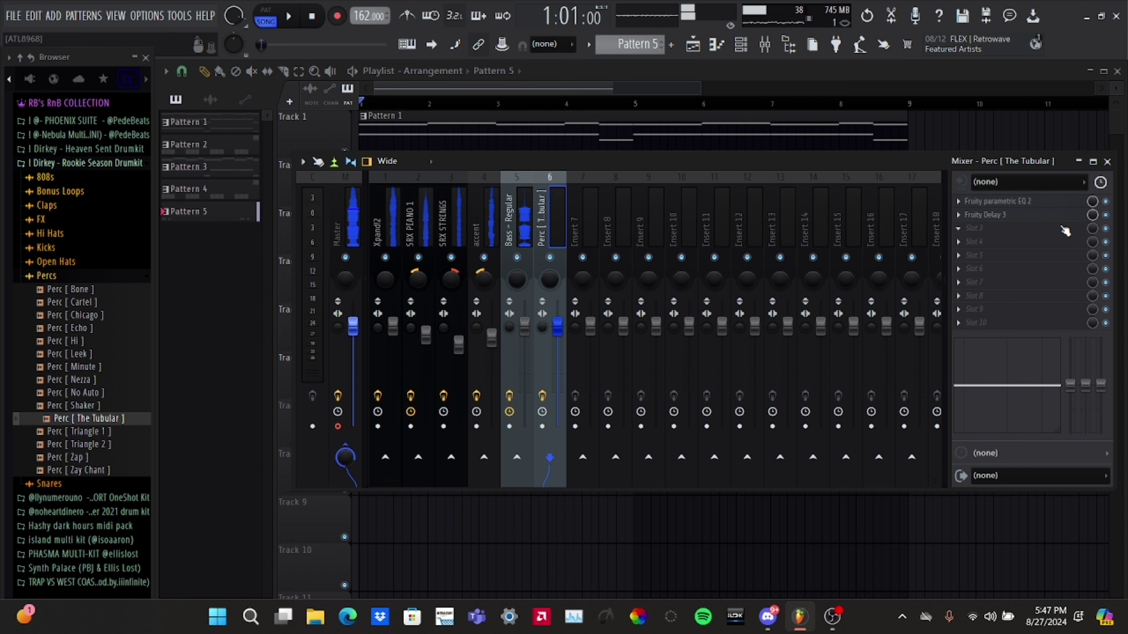
- Load Flux Mini 2 into the percussion track's third effect slot
{"action": "left_click", "coordinate": [974, 228]}
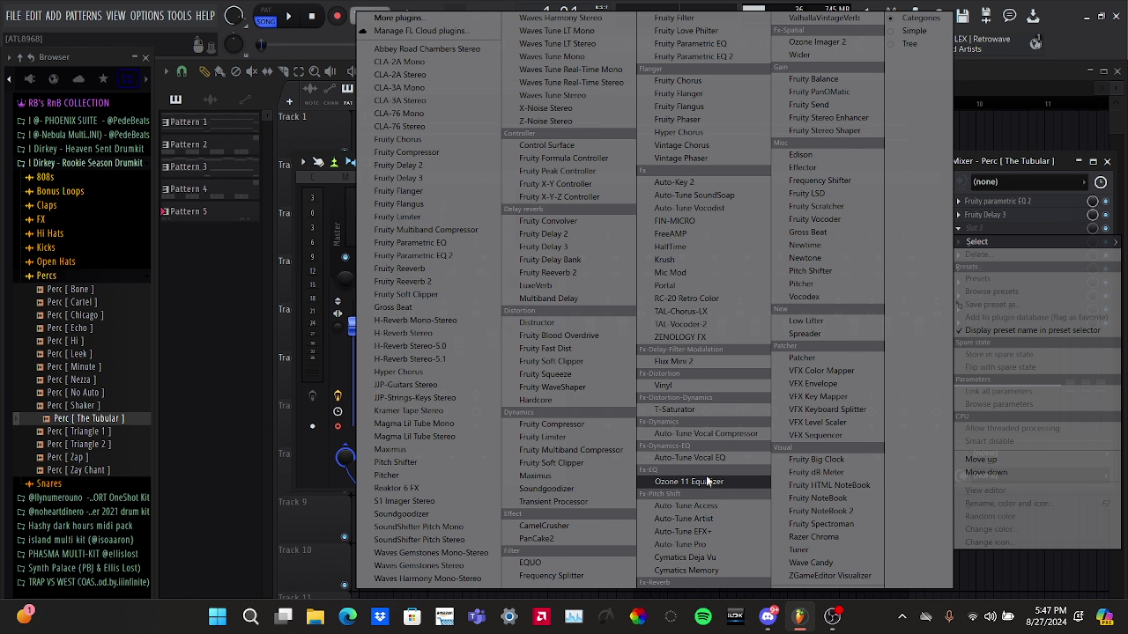
{"action": "key", "text": "x"}
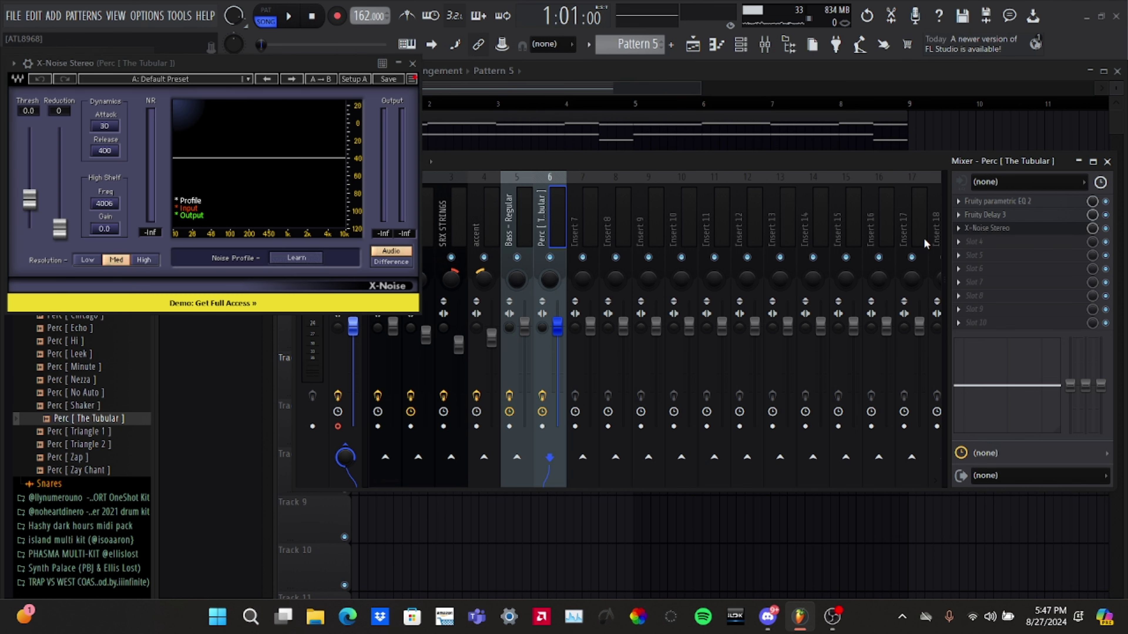
{"action": "left_click", "coordinate": [958, 230]}
{"action": "mouse_move", "coordinate": [987, 242]}
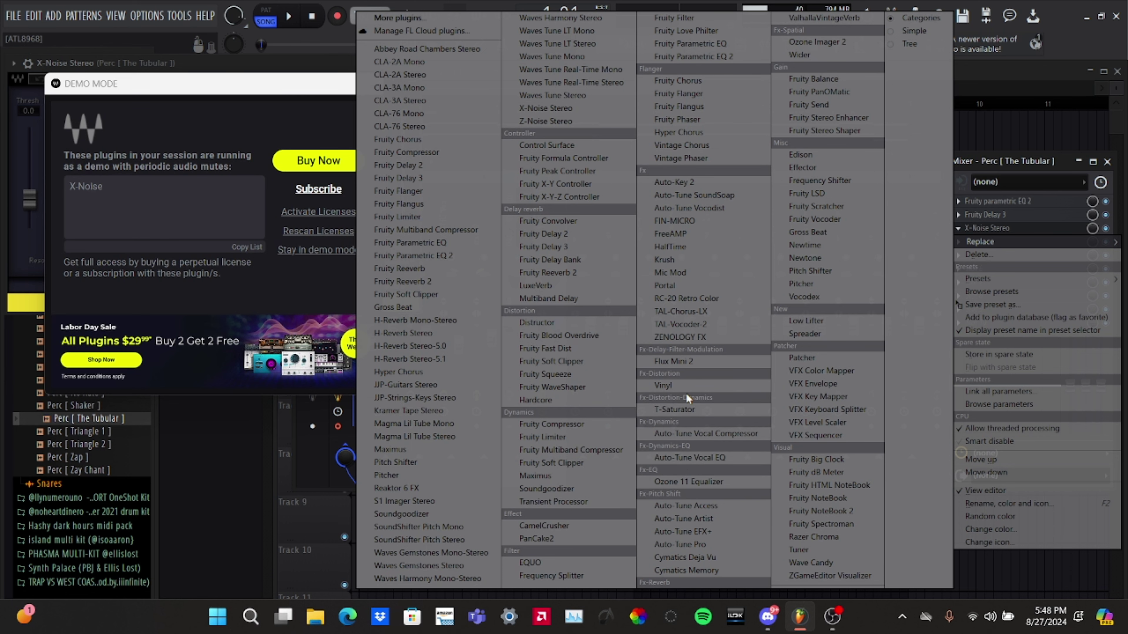
{"action": "left_click", "coordinate": [698, 363]}
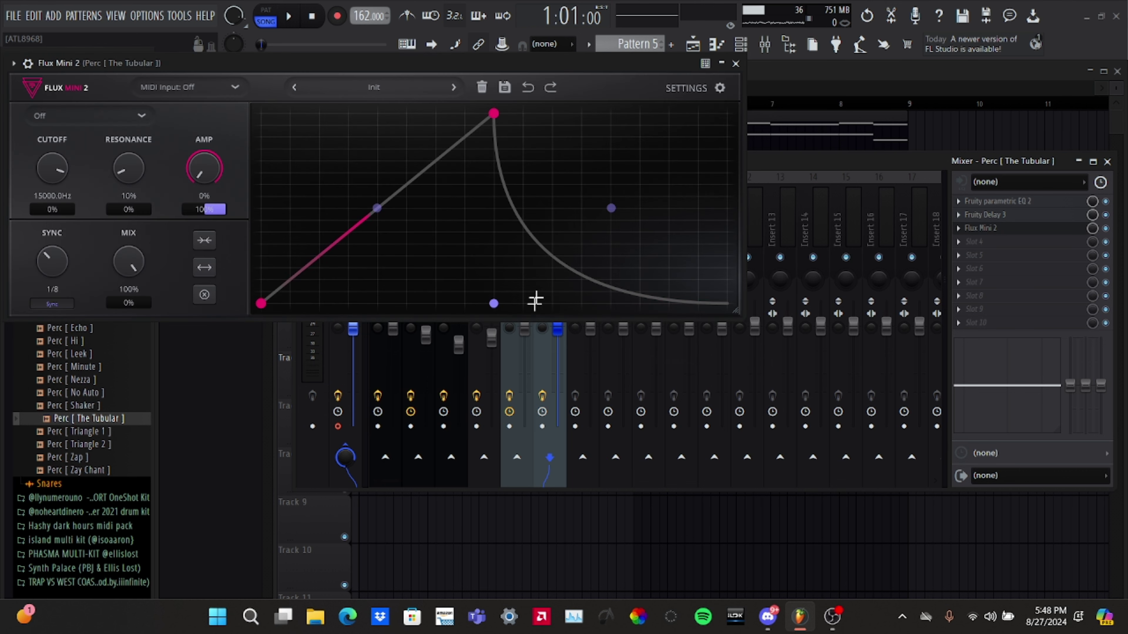
- Raise the start point of the Flux Mini 2 volume curve to about two thirds of its height and audition it
{"action": "left_click_drag", "start_coordinate": [577, 63], "coordinate": [783, 183]}
{"action": "key", "text": "space"}
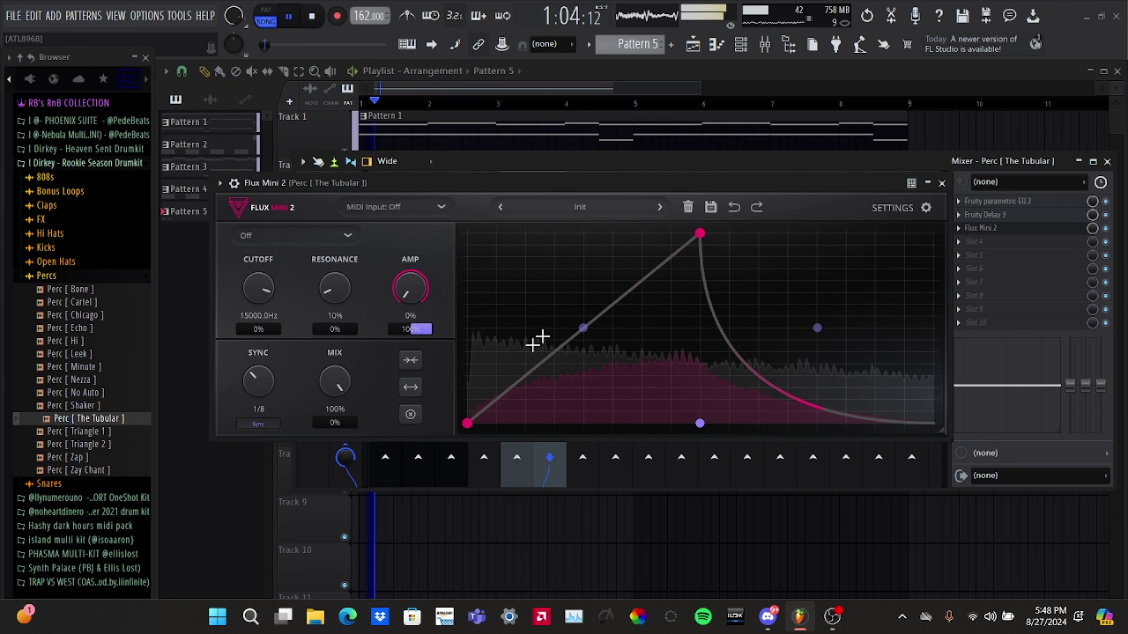
{"action": "key", "text": "space"}
{"action": "left_click_drag", "start_coordinate": [468, 423], "coordinate": [530, 293]}
{"action": "left_click_drag", "start_coordinate": [609, 189], "coordinate": [638, 184]}
{"action": "key", "text": "space"}
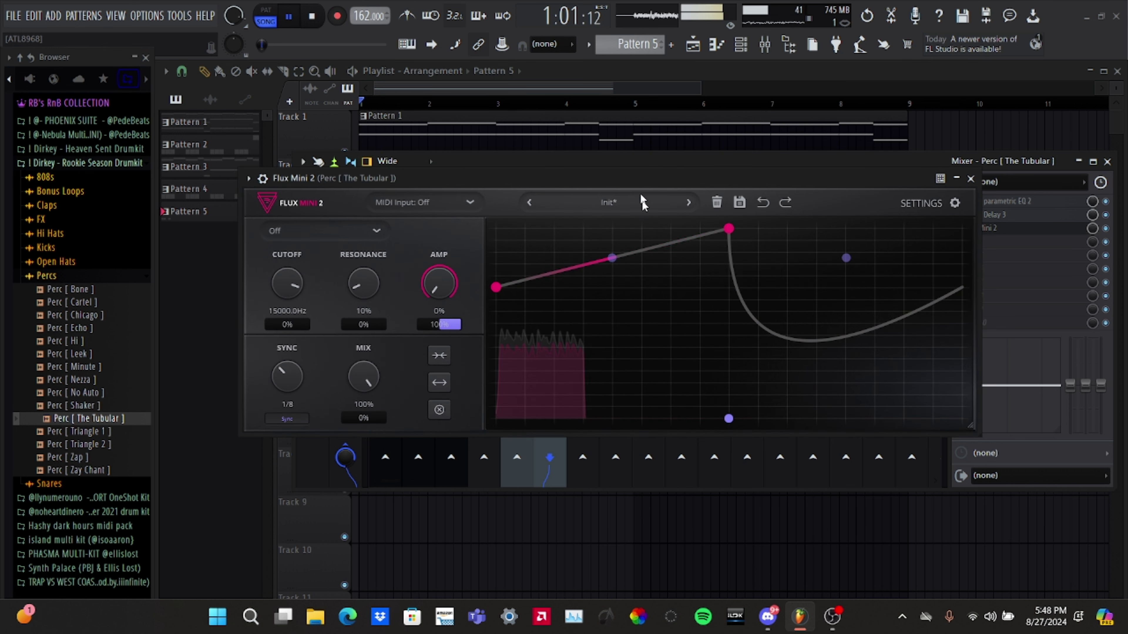
- Lift the Flux Mini 2 curve's start point to about three quarters of its height and replay the beat
{"action": "left_click_drag", "start_coordinate": [495, 289], "coordinate": [497, 276]}
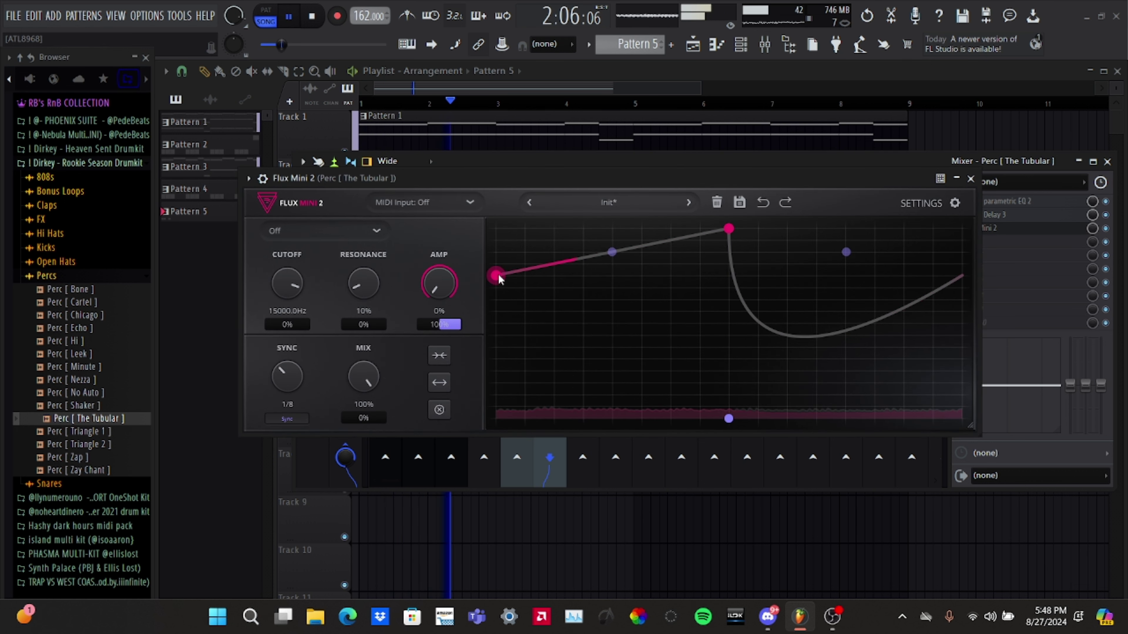
{"action": "left_click_drag", "start_coordinate": [569, 183], "coordinate": [547, 206]}
{"action": "key", "text": "space"}
{"action": "key", "text": "space"}
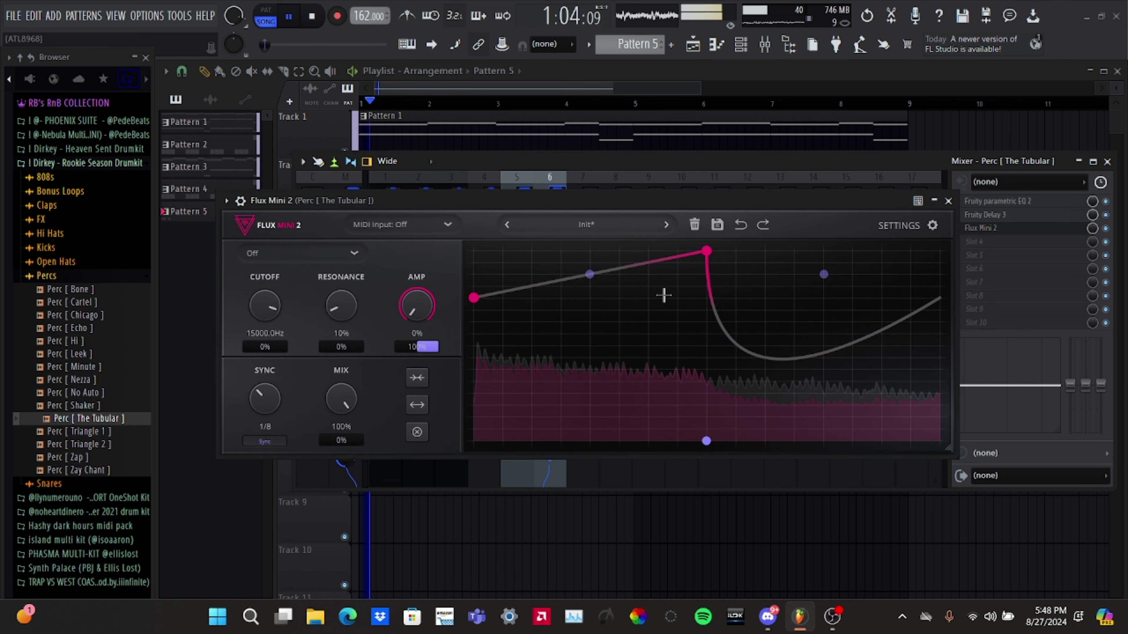
- Fine-tune the Flux Mini 2 curve's start point to slightly below its peak, replaying the beat to compare
{"action": "key", "text": "space"}
{"action": "left_click_drag", "start_coordinate": [473, 293], "coordinate": [478, 266]}
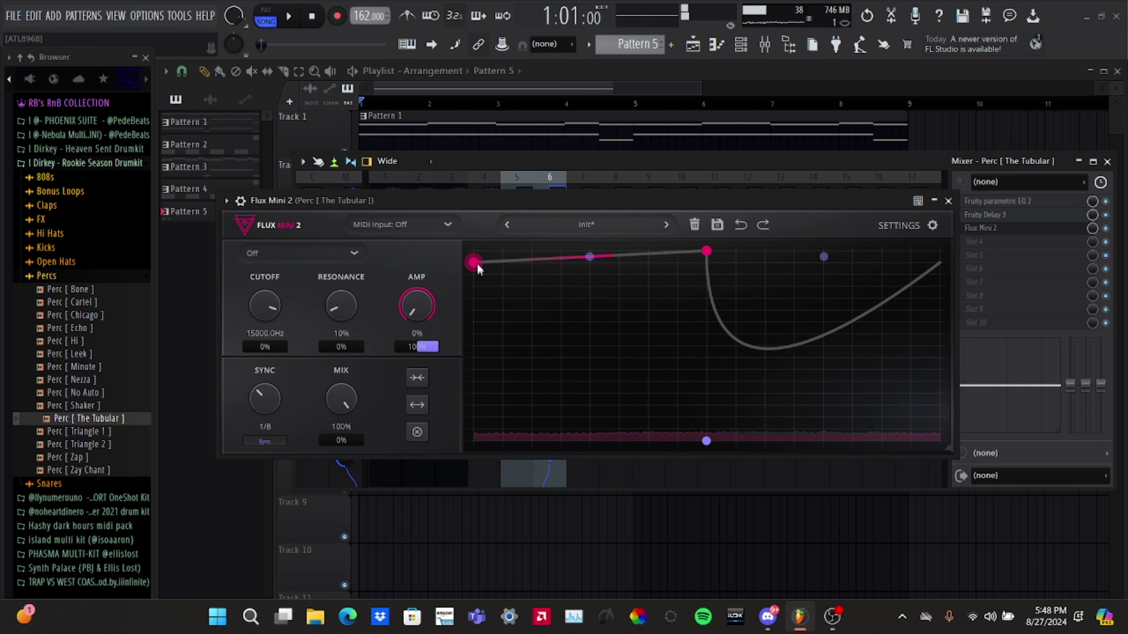
{"action": "left_click_drag", "start_coordinate": [536, 203], "coordinate": [567, 203]}
{"action": "key", "text": "space"}
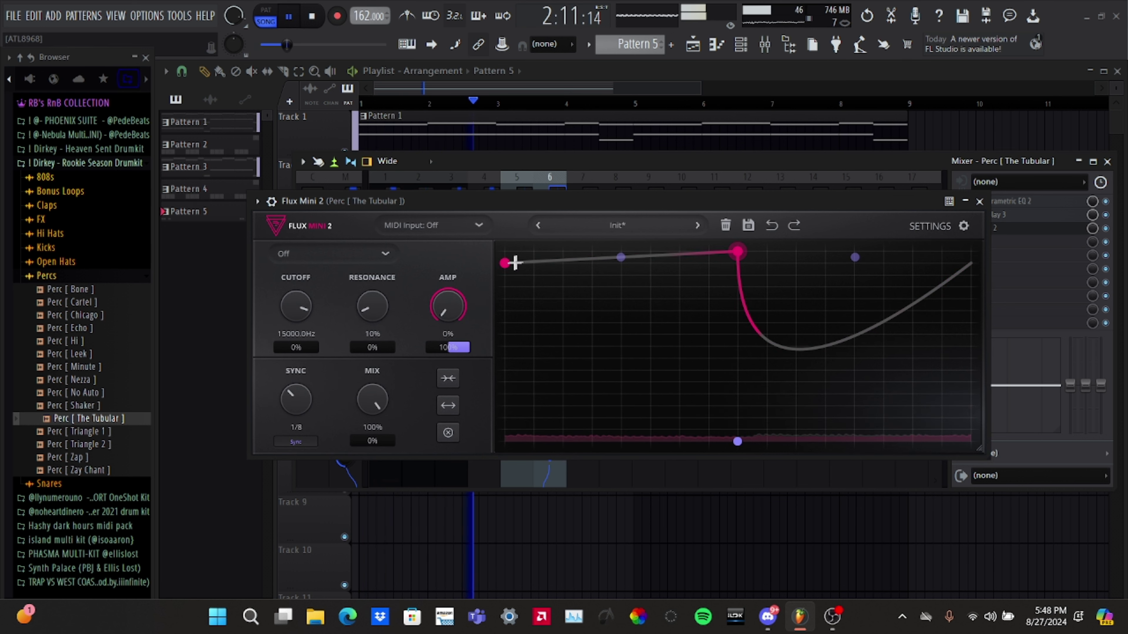
{"action": "key", "text": "space"}
{"action": "left_click_drag", "start_coordinate": [509, 269], "coordinate": [509, 277]}
{"action": "left_click_drag", "start_coordinate": [577, 210], "coordinate": [594, 213]}
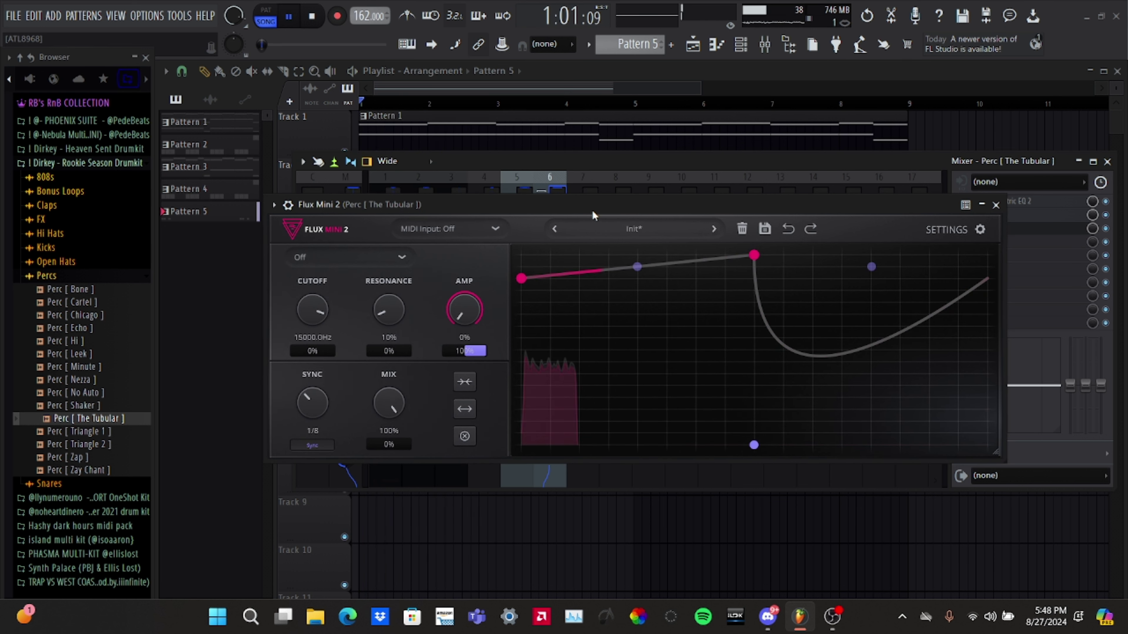
{"action": "key", "text": "space"}
- Shift the peak of the Flux Mini 2 curve slightly earlier and close the plugin
{"action": "left_click_drag", "start_coordinate": [754, 256], "coordinate": [725, 255]}
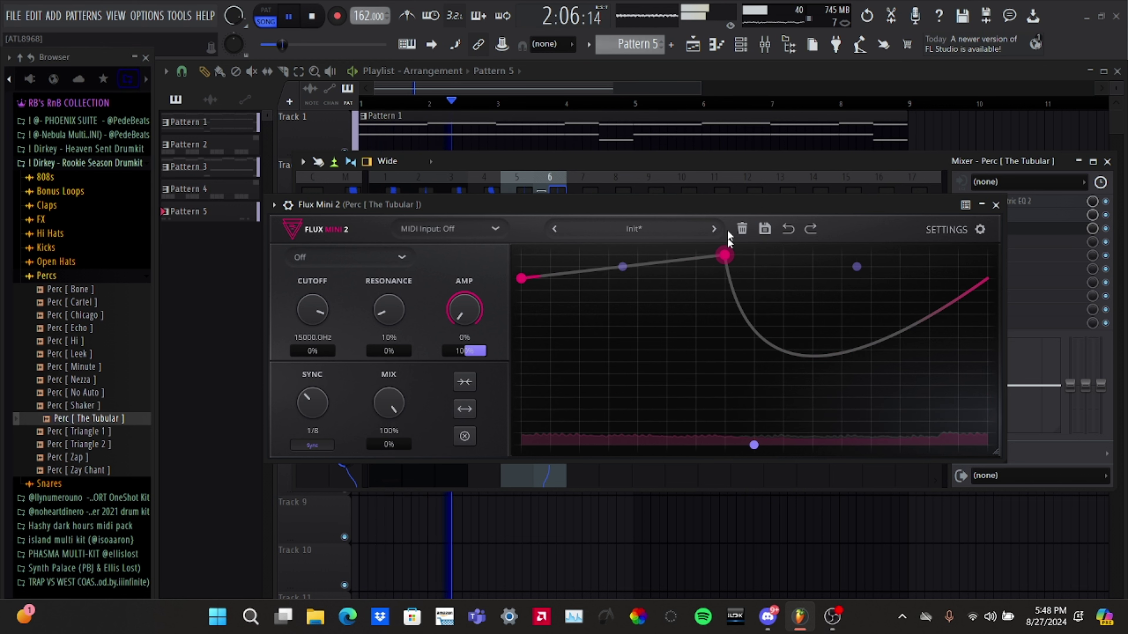
{"action": "left_click_drag", "start_coordinate": [733, 206], "coordinate": [728, 239]}
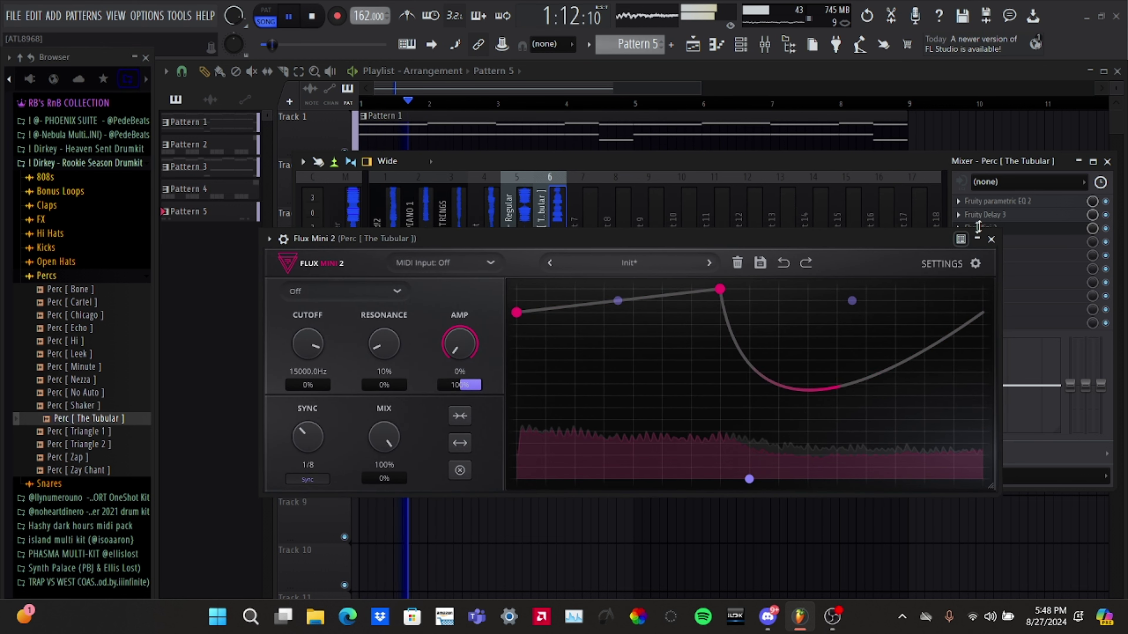
{"action": "left_click", "coordinate": [991, 239]}
- Insert ValhallaVintageVerb in the percussion track's fourth effect slot and set its mix to 21.6 %
{"action": "left_click", "coordinate": [995, 242]}
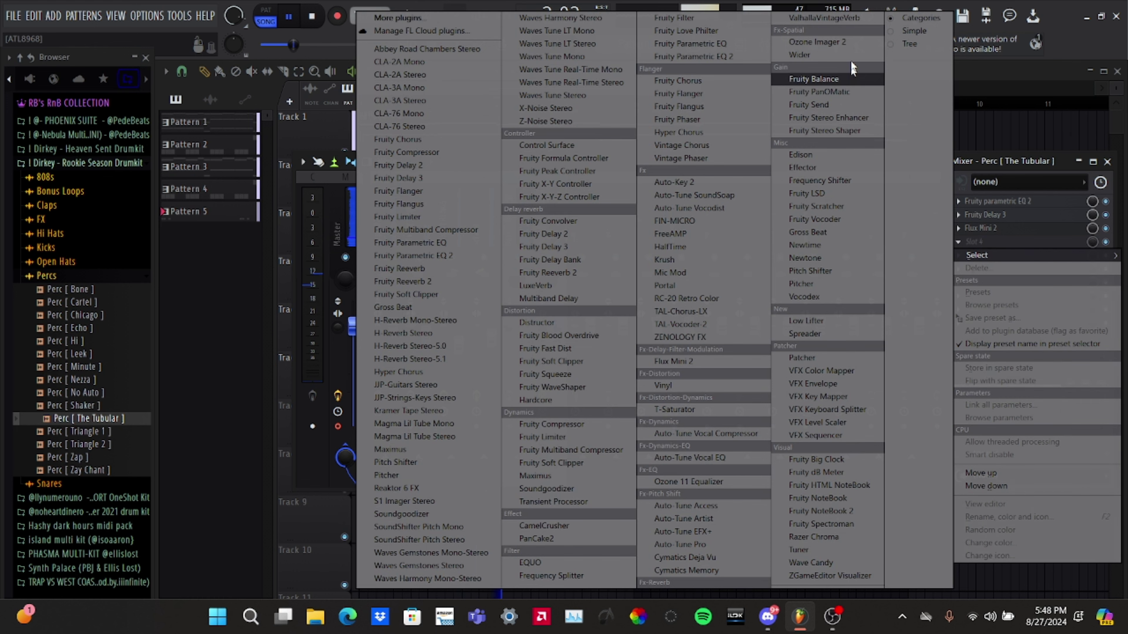
{"action": "left_click", "coordinate": [856, 23]}
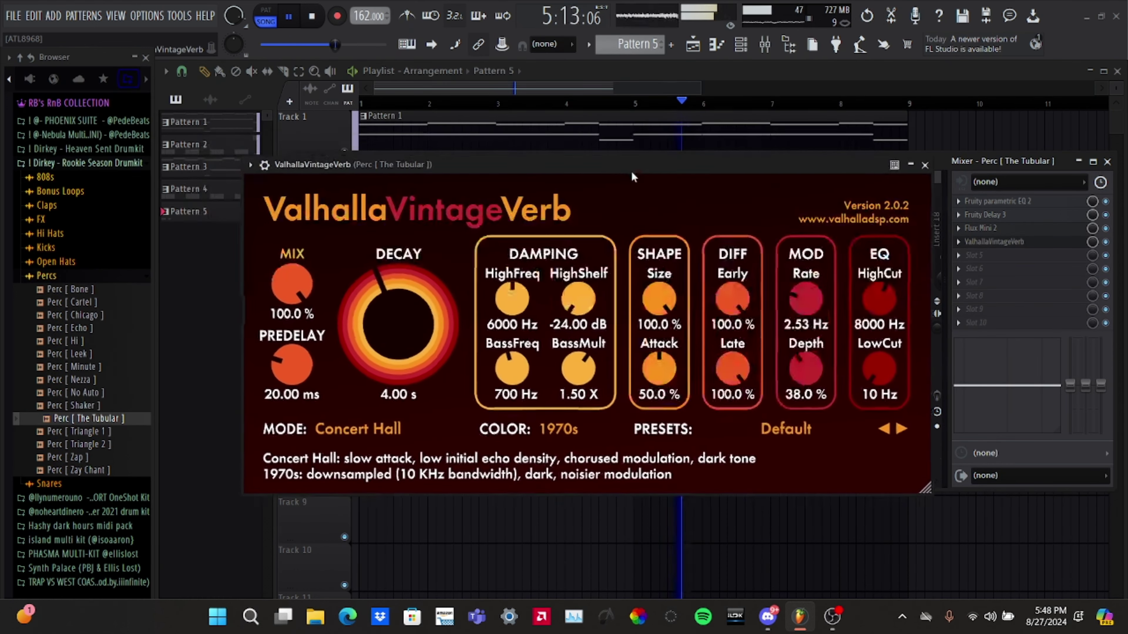
{"action": "left_click_drag", "start_coordinate": [301, 307], "coordinate": [302, 438]}
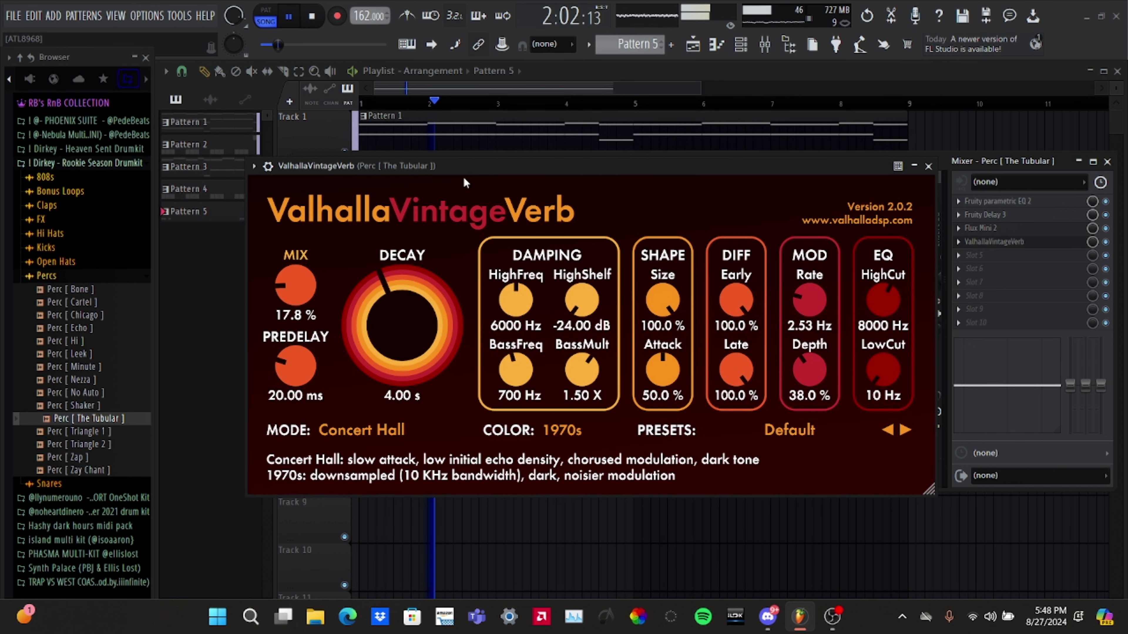
{"action": "left_click_drag", "start_coordinate": [484, 166], "coordinate": [546, 180]}
{"action": "mouse_move", "coordinate": [348, 301]}
{"action": "left_mouse_down"}
{"action": "mouse_move", "coordinate": [348, 291]}
{"action": "mouse_move", "coordinate": [351, 300]}
{"action": "left_mouse_up"}
{"action": "left_click_drag", "start_coordinate": [562, 180], "coordinate": [572, 180]}
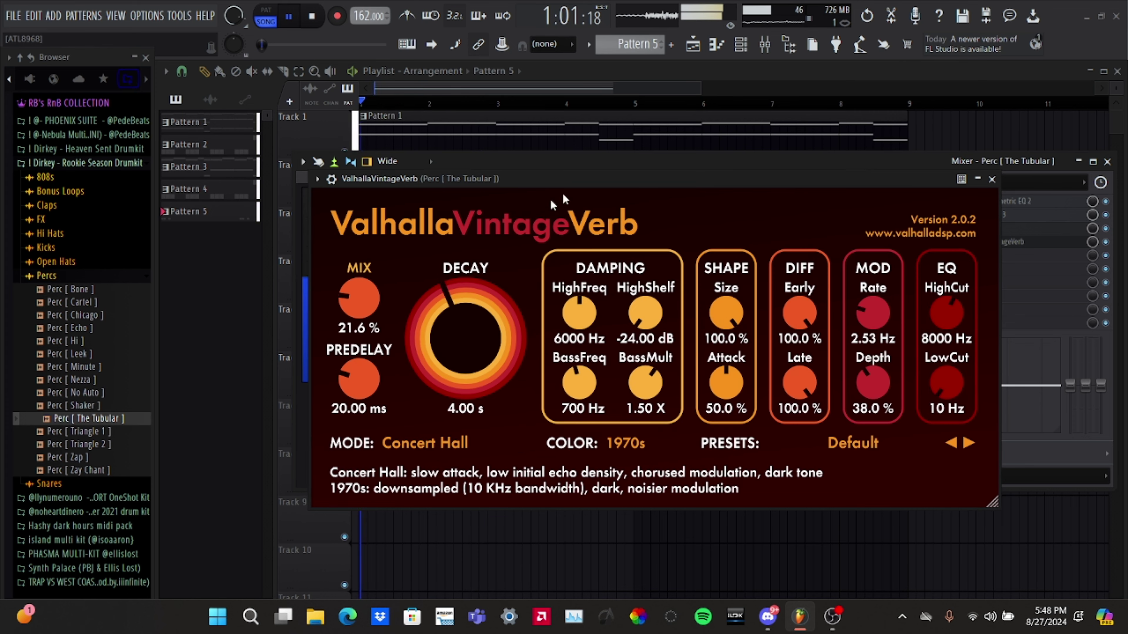
- Raise the ValhallaVintageVerb mix in small increments to 28.6 % while auditioning the percussion
{"action": "left_click_drag", "start_coordinate": [354, 295], "coordinate": [358, 288]}
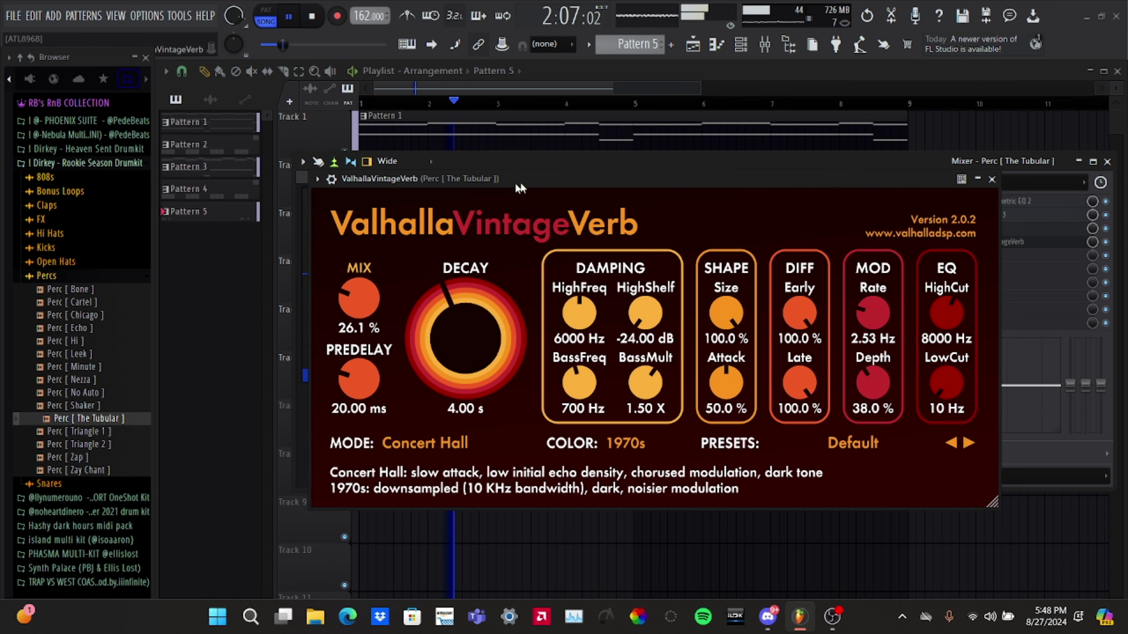
{"action": "left_click_drag", "start_coordinate": [529, 183], "coordinate": [560, 214]}
{"action": "left_click_drag", "start_coordinate": [384, 321], "coordinate": [387, 316]}
{"action": "left_click_drag", "start_coordinate": [569, 208], "coordinate": [577, 227]}
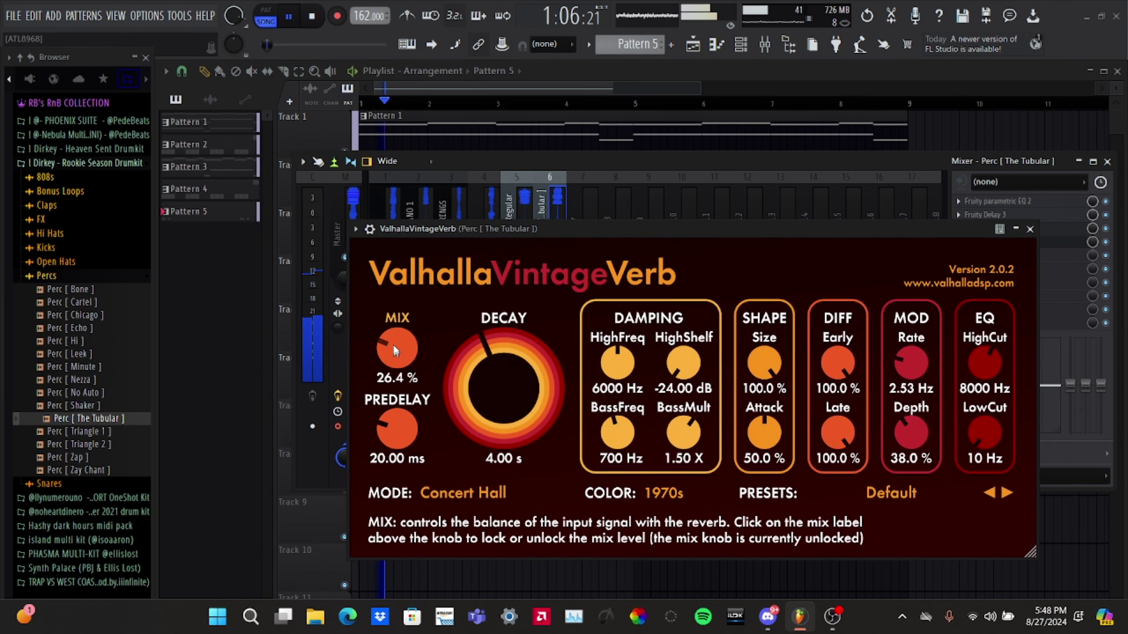
{"action": "left_click_drag", "start_coordinate": [393, 344], "coordinate": [397, 342]}
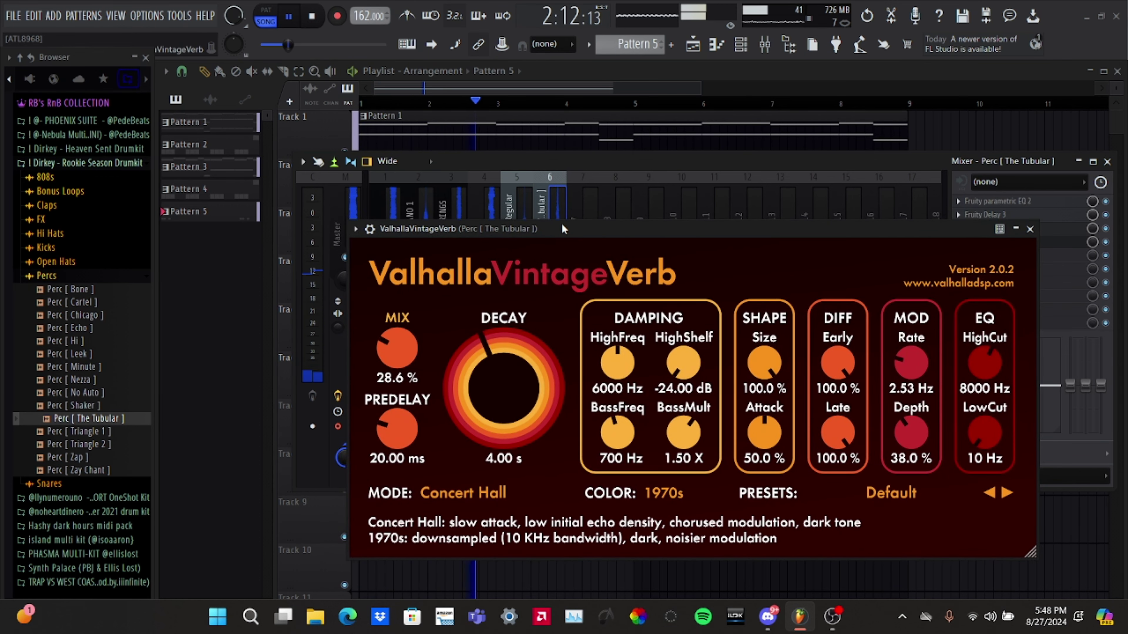
{"action": "key", "text": "space"}
{"action": "left_click_drag", "start_coordinate": [568, 235], "coordinate": [574, 235]}
{"action": "key", "text": "space"}
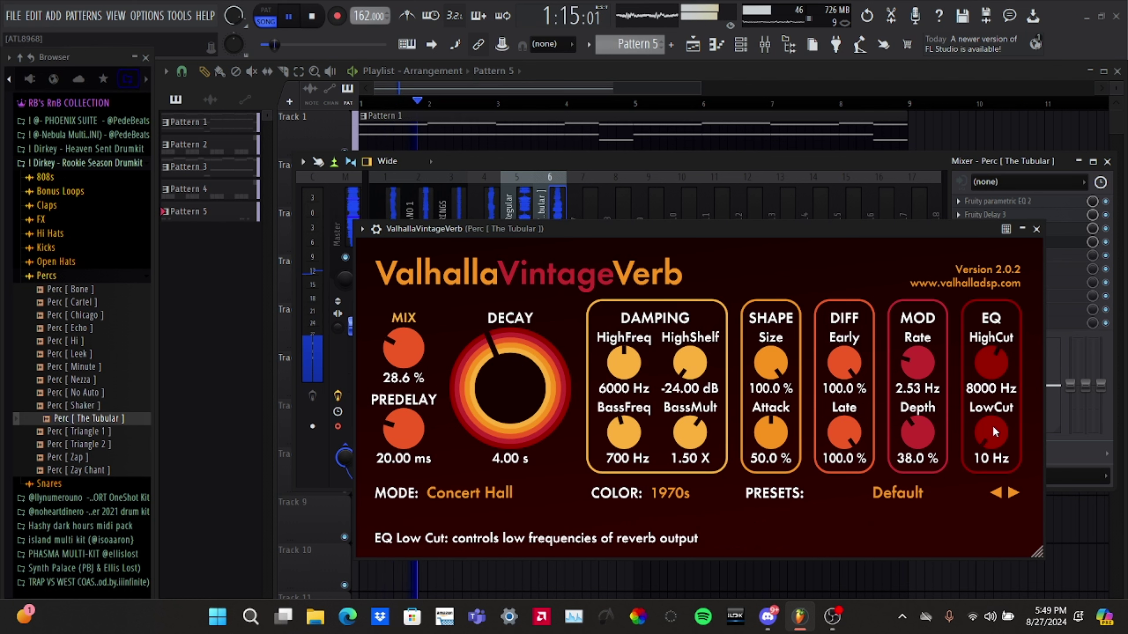
- Set the reverb's low cut to 470 Hz, decay to 2.95 s and predelay to 10.45 ms, and close the plugin
{"action": "left_click_drag", "start_coordinate": [991, 429], "coordinate": [981, 373]}
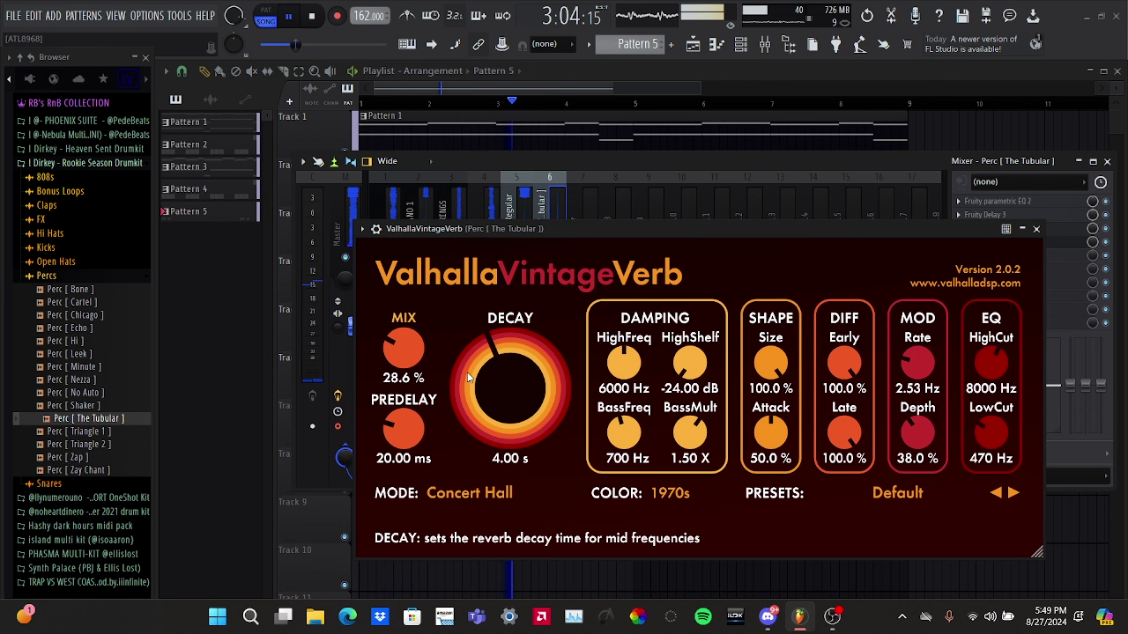
{"action": "left_click_drag", "start_coordinate": [471, 376], "coordinate": [470, 389]}
{"action": "left_click_drag", "start_coordinate": [399, 429], "coordinate": [400, 447]}
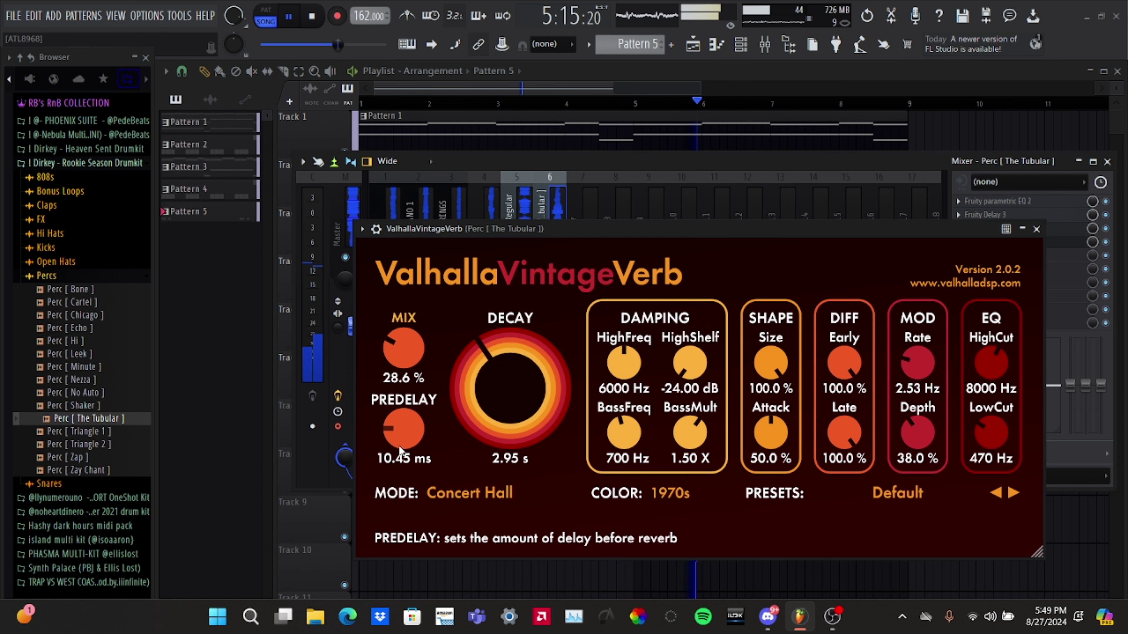
{"action": "left_click", "coordinate": [1037, 230]}
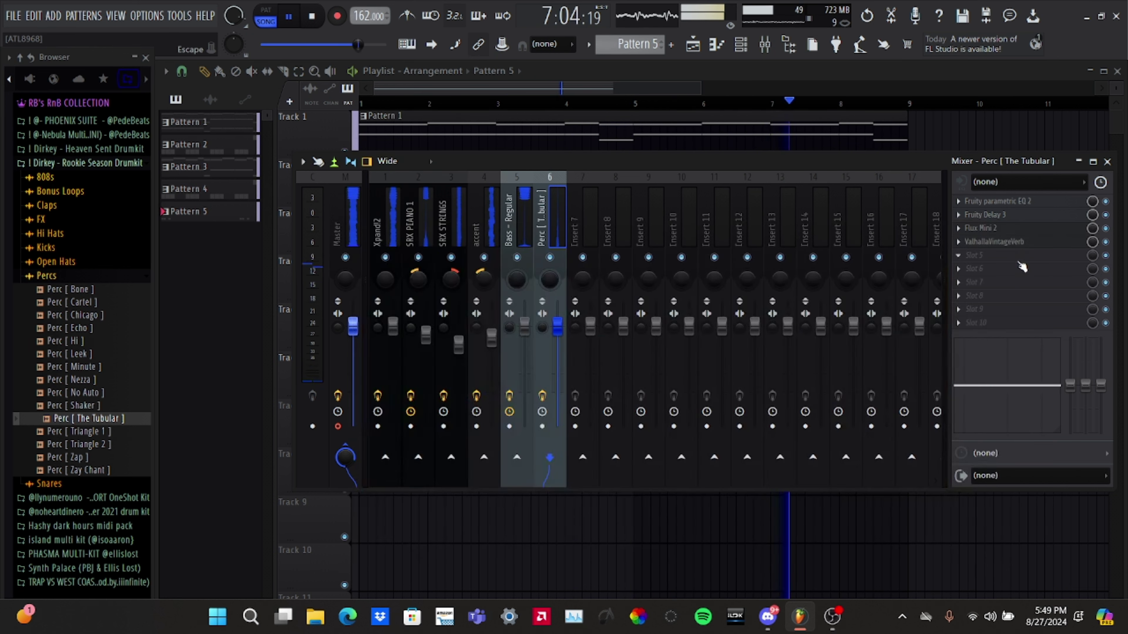
- Insert Fruity Parametric EQ 2 in the percussion track's fifth effect slot and make a narrow band 6 cut at about 2950 Hz
{"action": "left_click", "coordinate": [1011, 254]}
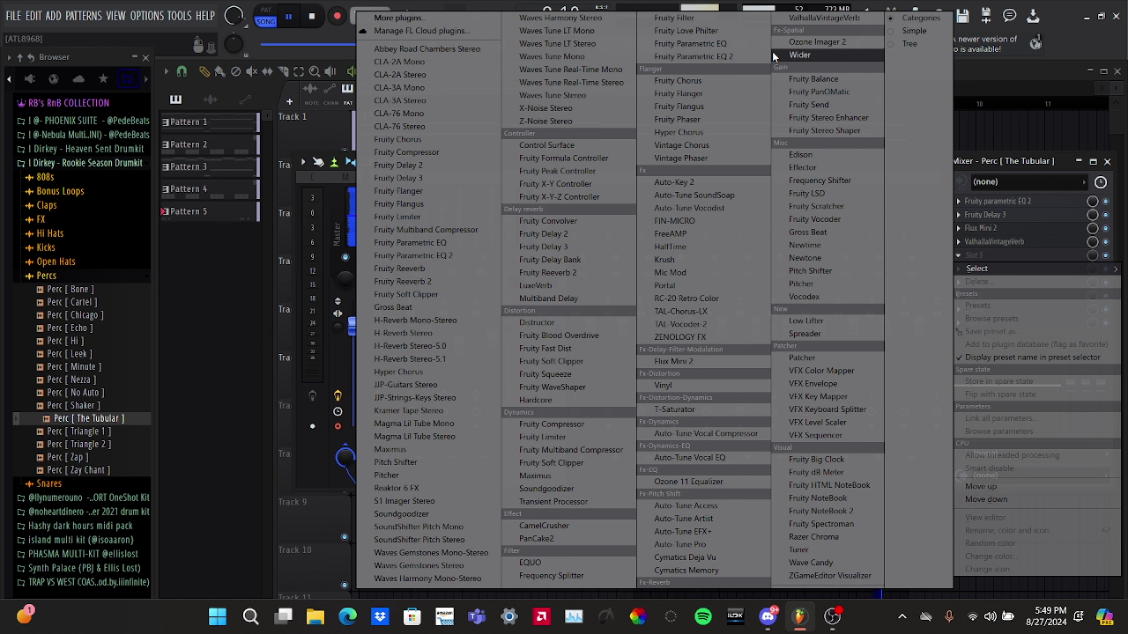
{"action": "left_click", "coordinate": [763, 57]}
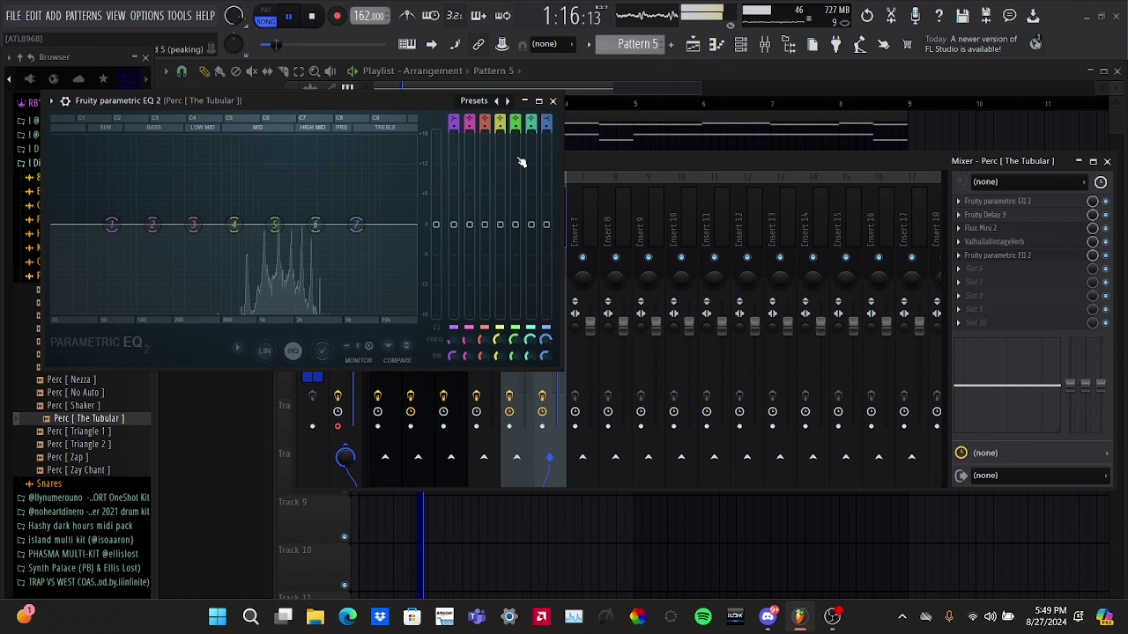
{"action": "left_click_drag", "start_coordinate": [731, 182], "coordinate": [754, 204]}
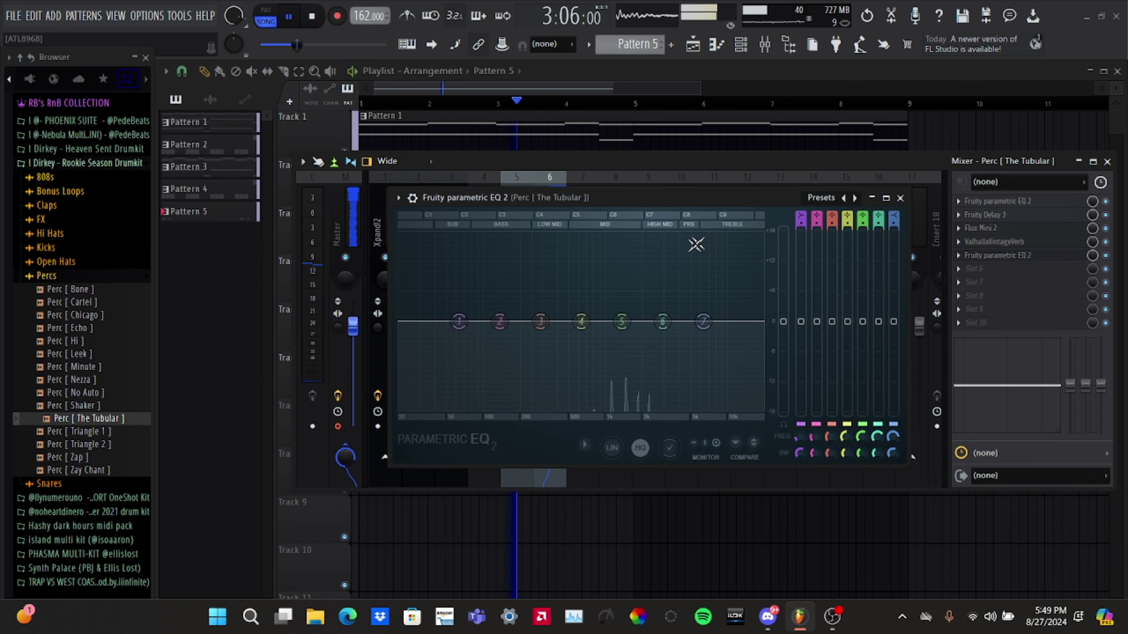
{"action": "left_click_drag", "start_coordinate": [662, 321], "coordinate": [665, 234]}
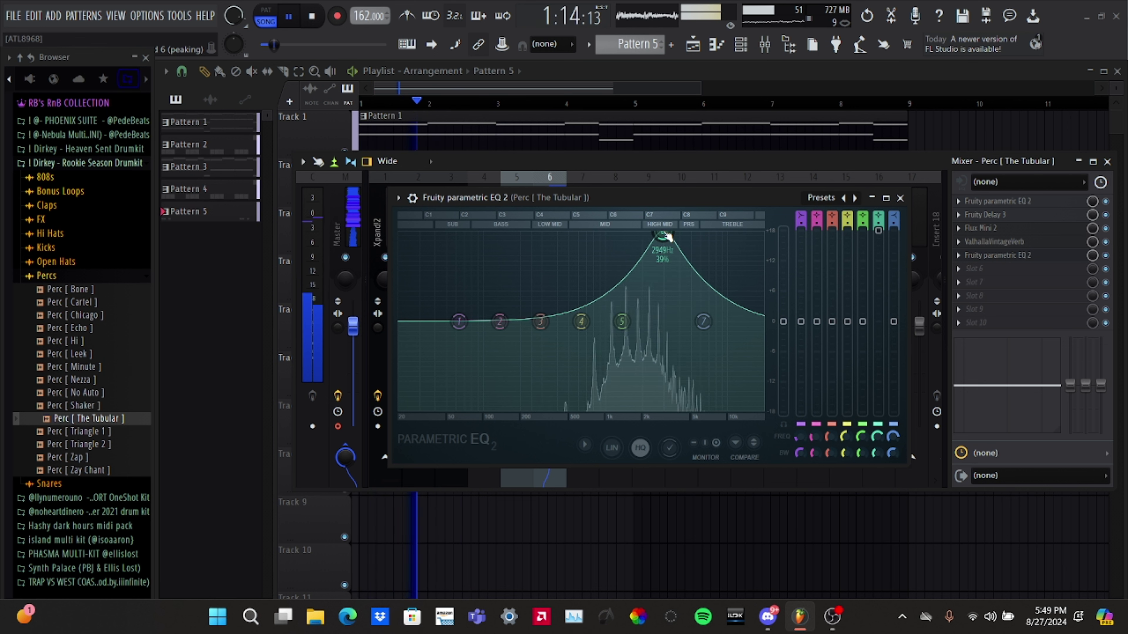
{"action": "scroll", "coordinate": [665, 234], "scroll_direction": "down", "scroll_amount": 8}
- Cut the percussion with EQ band 5 at about 1960 Hz and set its width to 5 %, auditioning the result
{"action": "mouse_move", "coordinate": [664, 234]}
{"action": "left_mouse_down"}
{"action": "mouse_move", "coordinate": [660, 346]}
{"action": "mouse_move", "coordinate": [635, 264]}
{"action": "mouse_move", "coordinate": [643, 234]}
{"action": "left_mouse_up"}
{"action": "scroll", "coordinate": [643, 235], "scroll_direction": "down", "scroll_amount": 8}
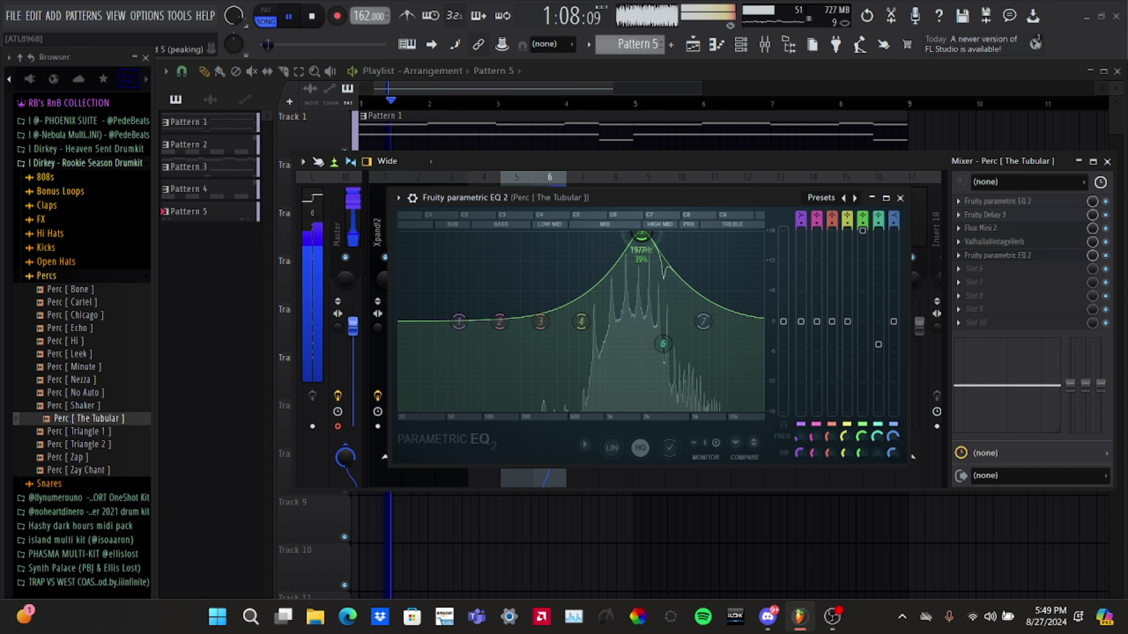
{"action": "key", "text": "space"}
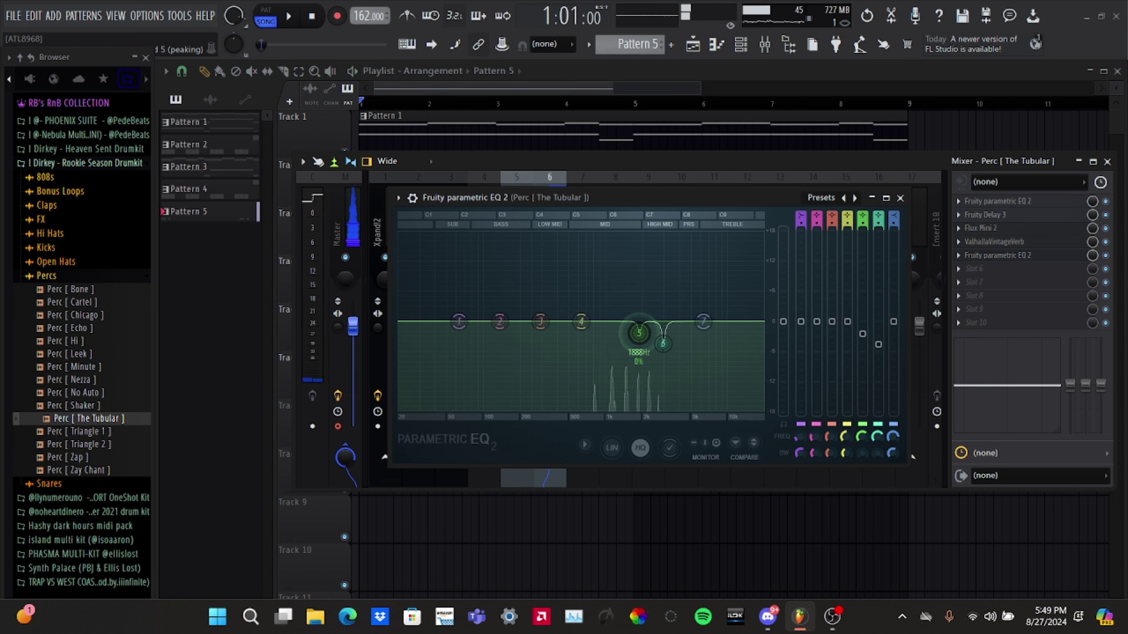
{"action": "key", "text": "space"}
{"action": "left_click_drag", "start_coordinate": [639, 332], "coordinate": [641, 343]}
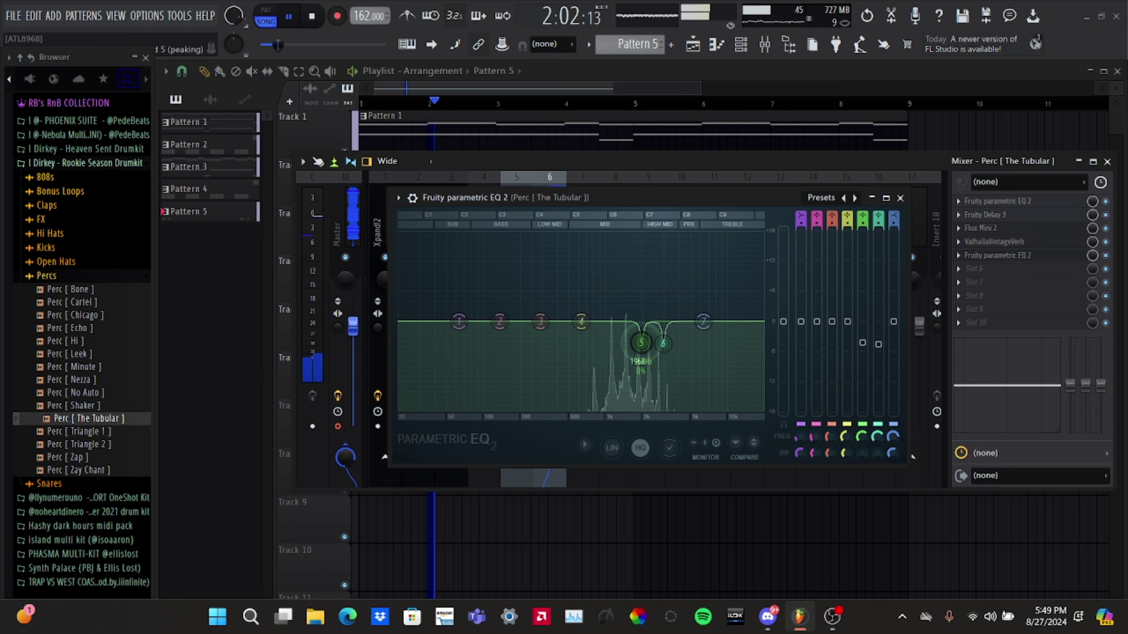
{"action": "key", "text": "space"}
{"action": "key", "text": "space"}
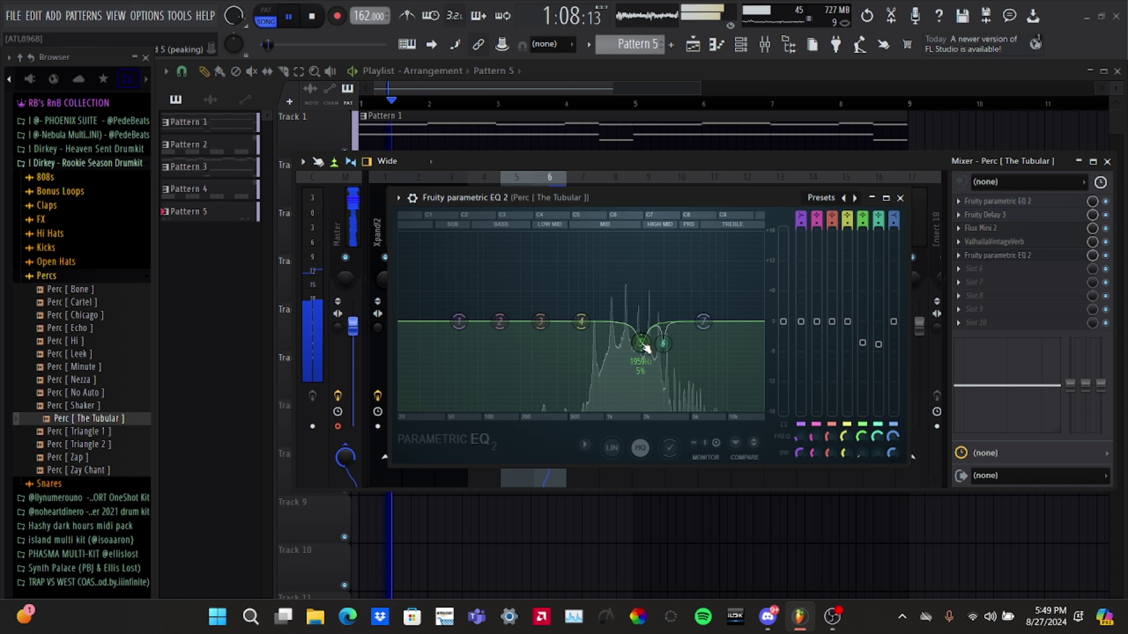
- Widen the band 6 cut near 2963 Hz to match the band 5 dip while auditioning the percussion, and close the EQ
{"action": "key", "text": "space"}
{"action": "key", "text": "space"}
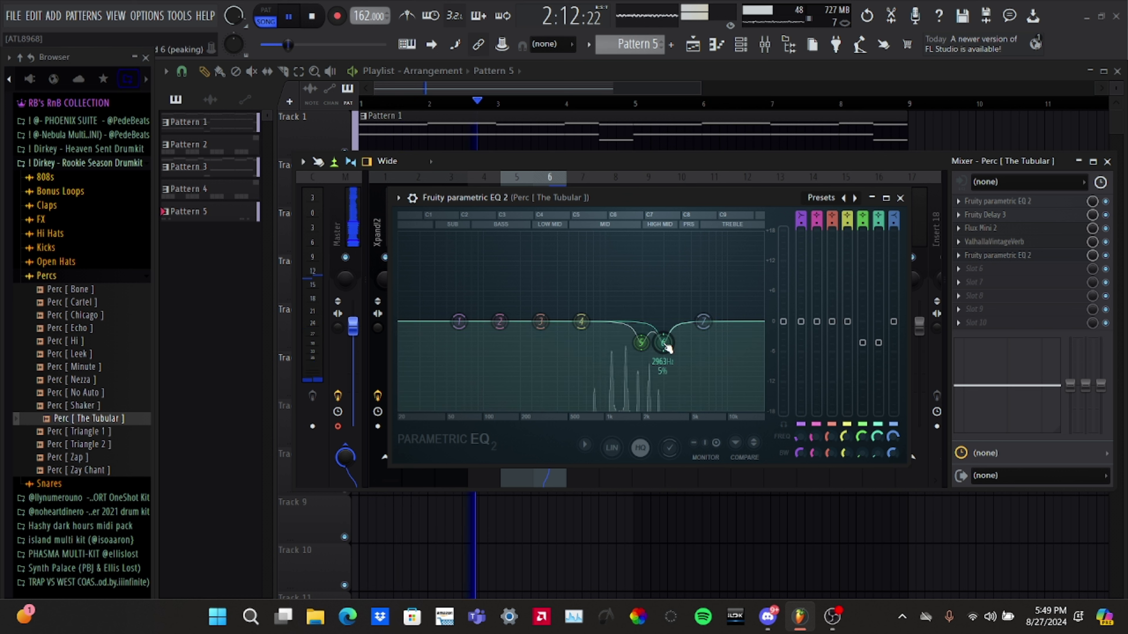
{"action": "key", "text": "space"}
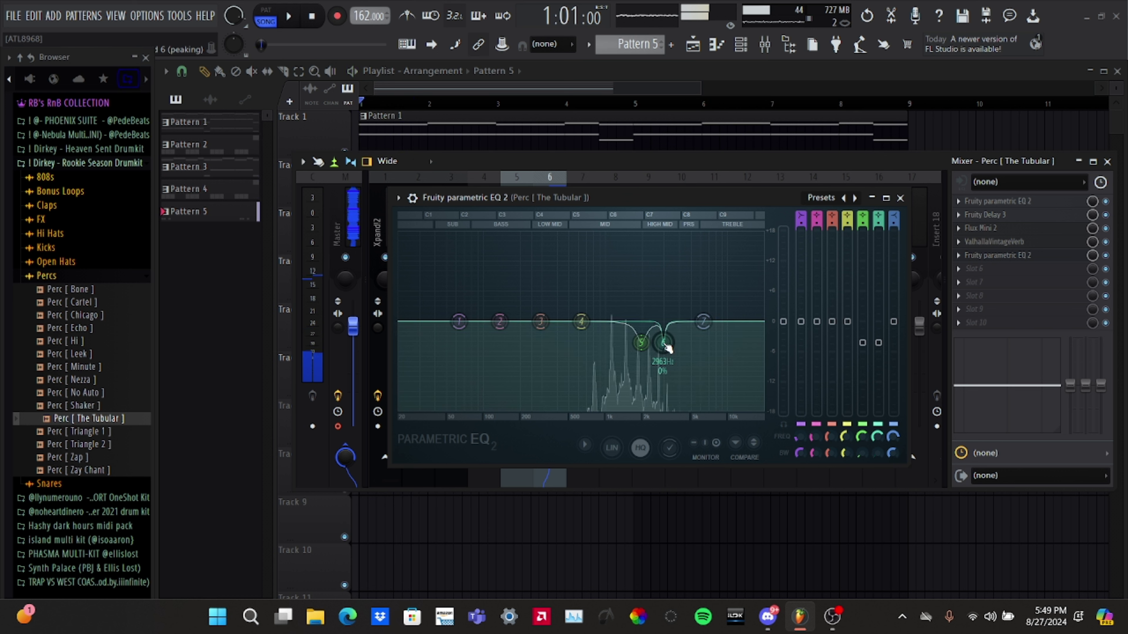
{"action": "key", "text": "space"}
{"action": "scroll", "coordinate": [663, 343], "scroll_direction": "up", "scroll_amount": 2}
{"action": "left_click_drag", "start_coordinate": [663, 344], "coordinate": [663, 342]}
{"action": "key", "text": "space"}
{"action": "key", "text": "space"}
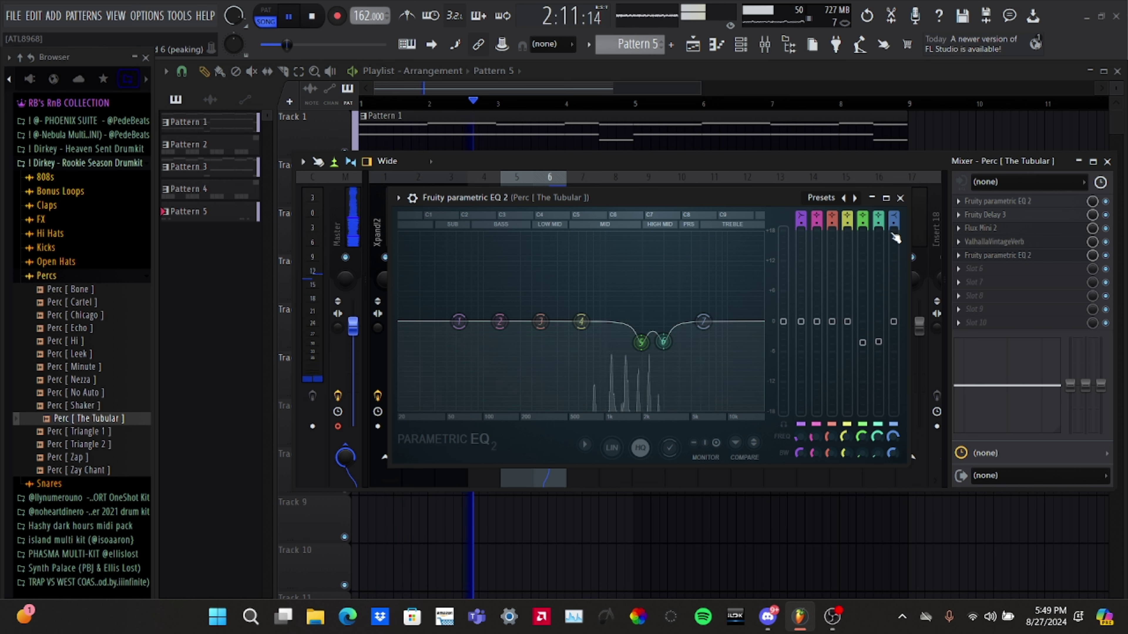
{"action": "left_click", "coordinate": [900, 198]}
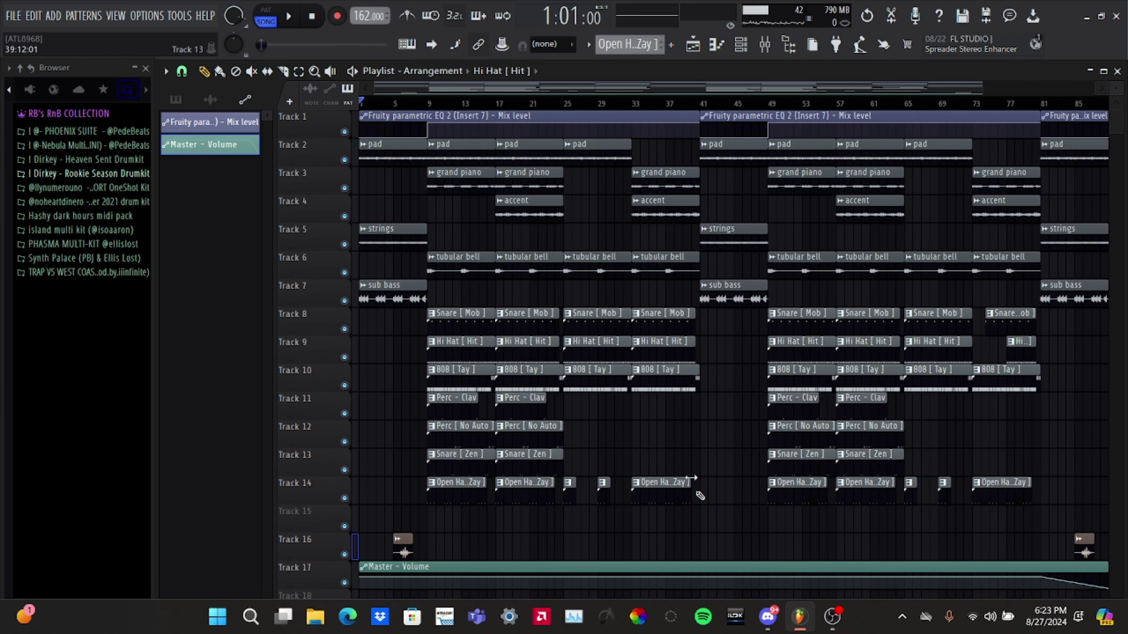